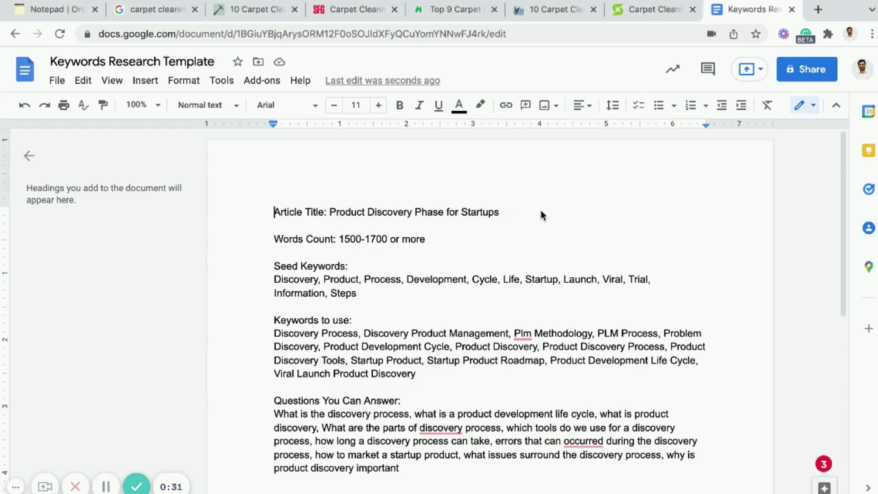
Step: Append "(Optional)" to the end of the article title line
left_click(500, 214)
left_click_drag(500, 213, 331, 210)
left_click(332, 209)
left_click_drag(329, 212, 577, 208)
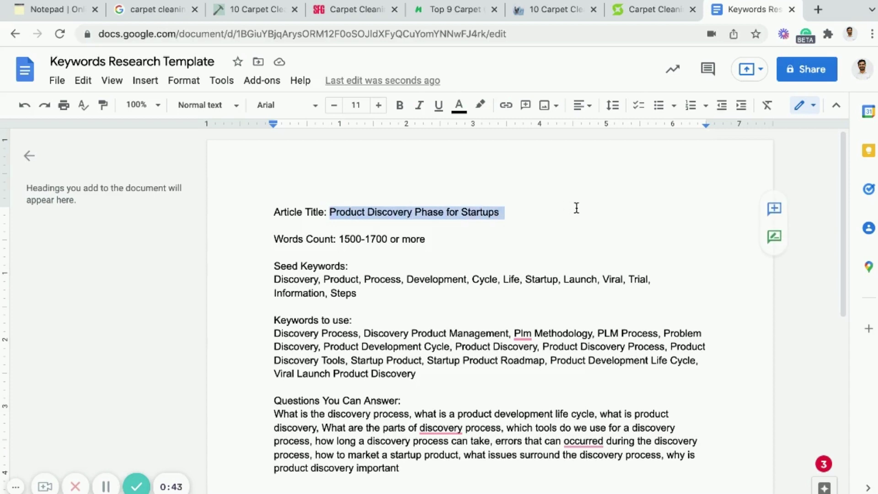
left_click(576, 208)
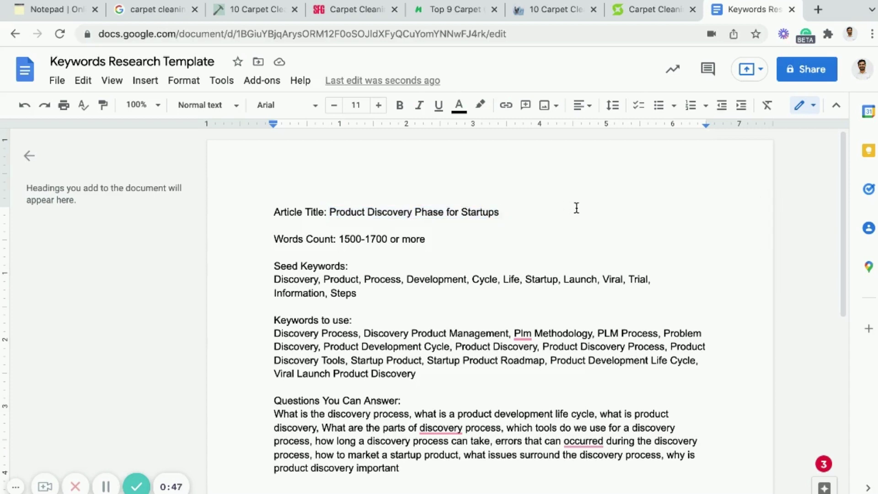
type("(Op")
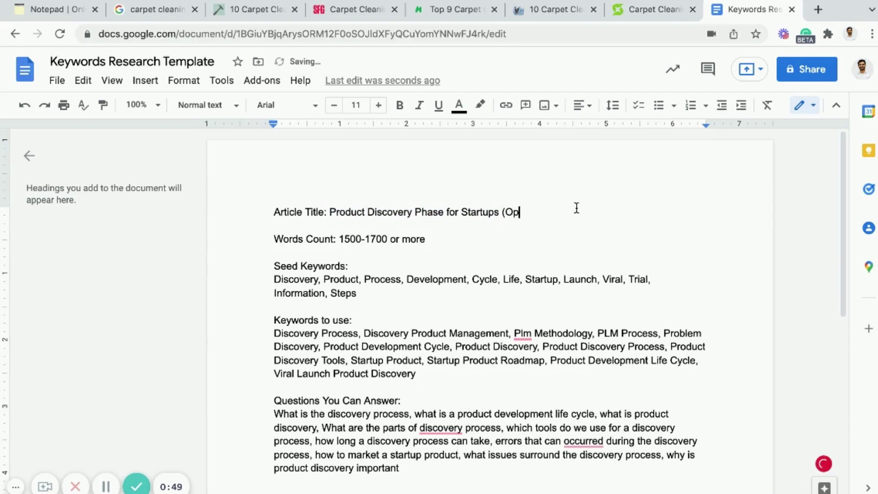
key("BackSpace")
type("tion")
key("BackSpace")
key("BackSpace")
key("BackSpace")
key("BackSpace")
type("ptional)")
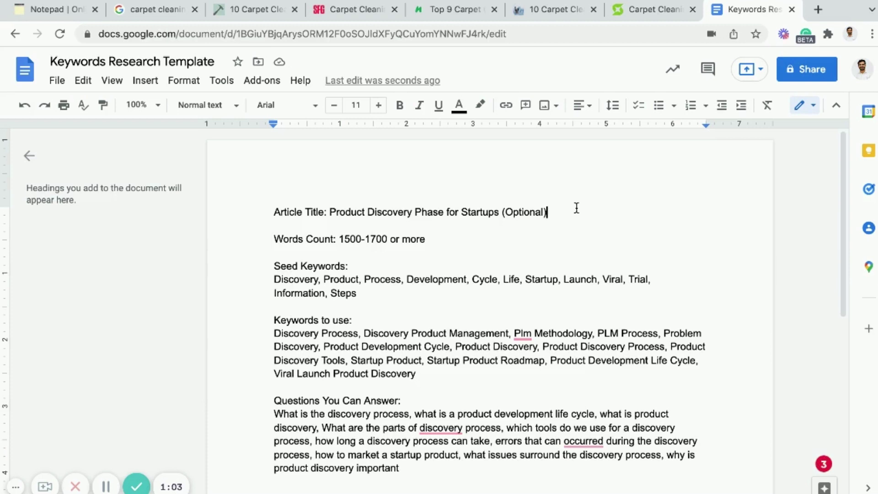
Step: Add a line reading "Article: Carpet Cleaning Tips for Pet Owners" directly below the article title line
key("Return")
type("A")
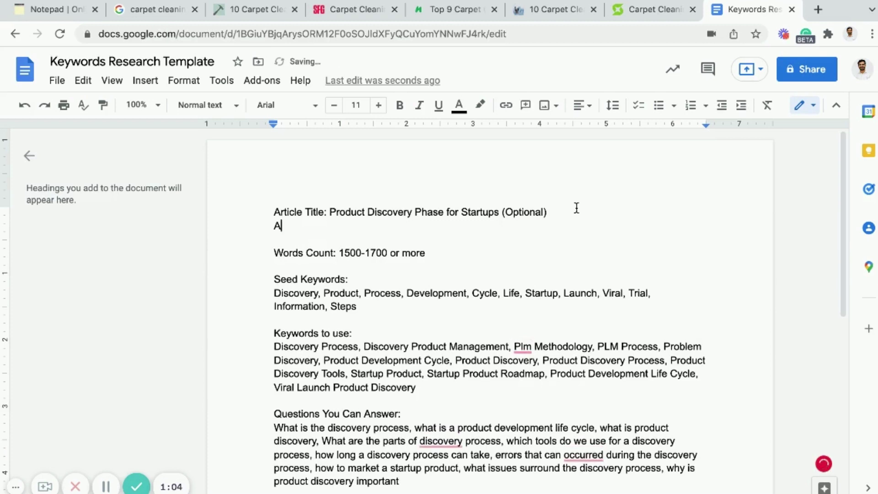
type("rticle:")
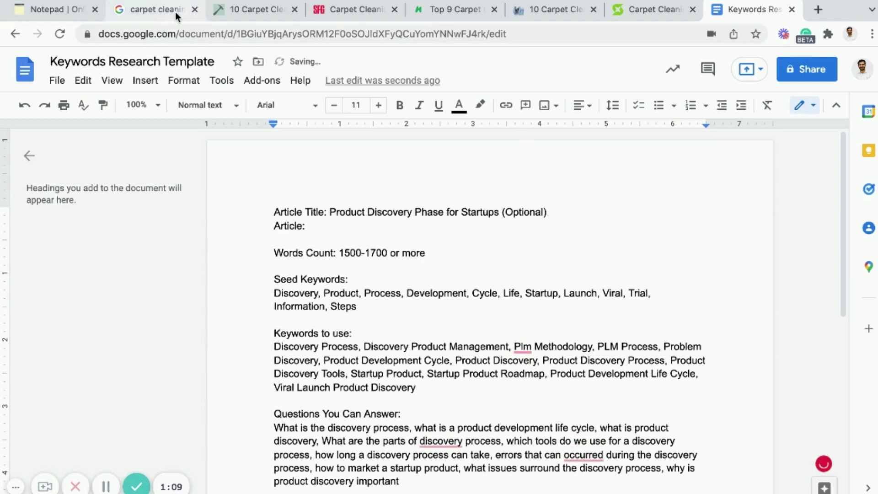
mouse_move(174, 12)
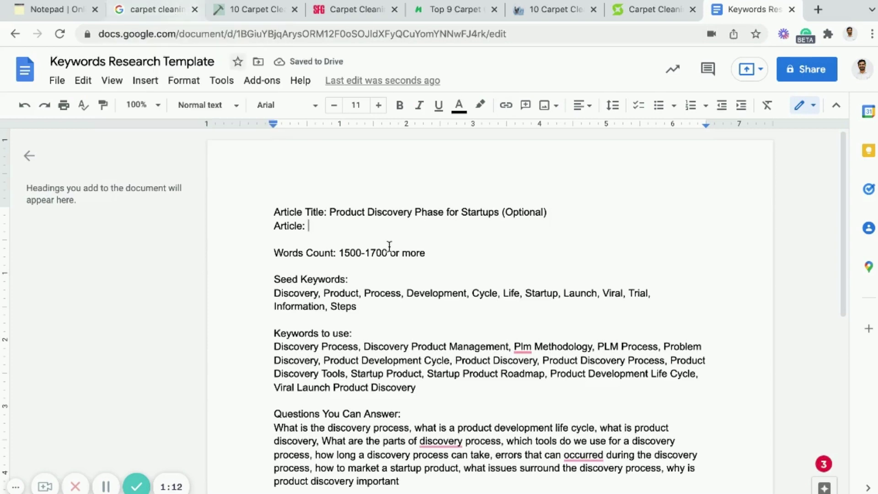
type("Carpet")
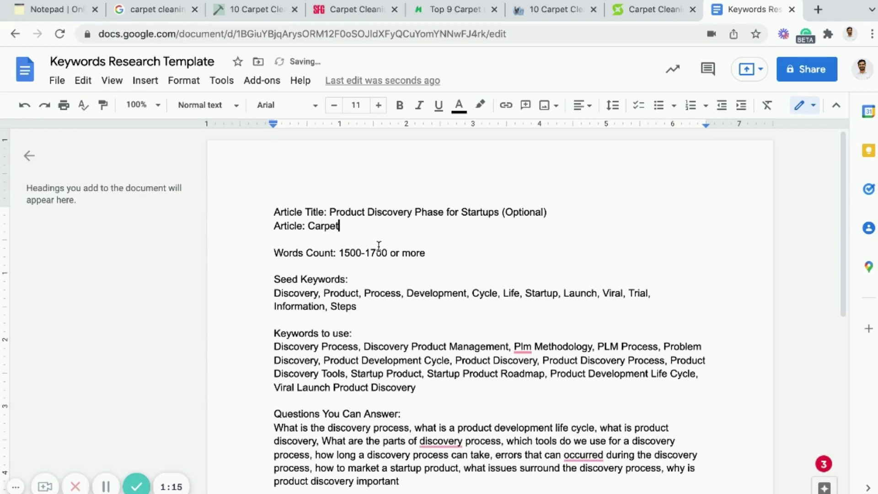
type(" Cleaning Top")
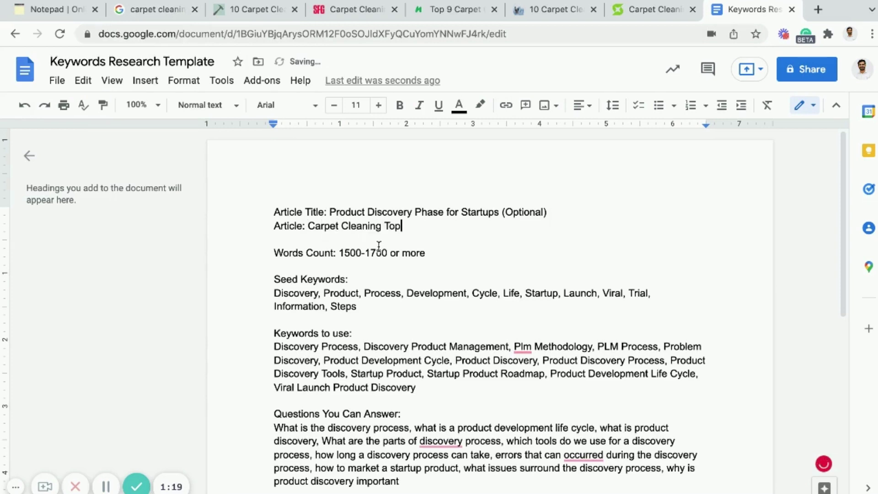
key("BackSpace")
key("BackSpace")
type("ips for Pet Ow")
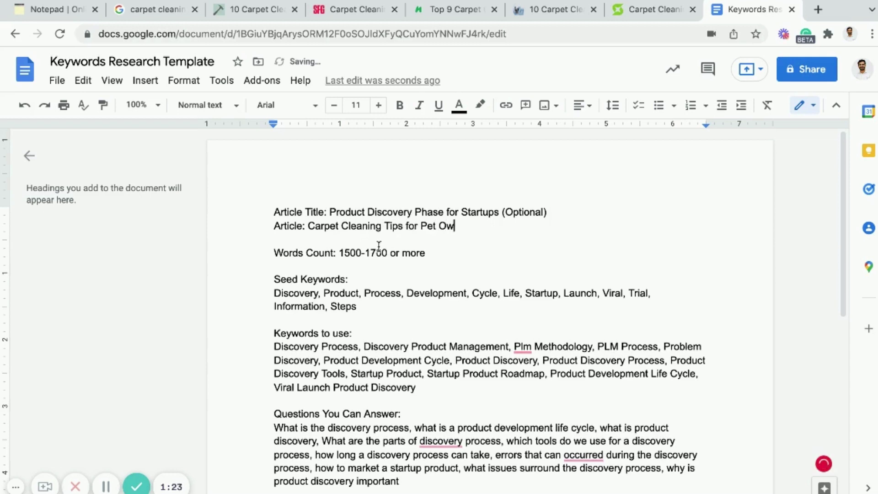
type("ners")
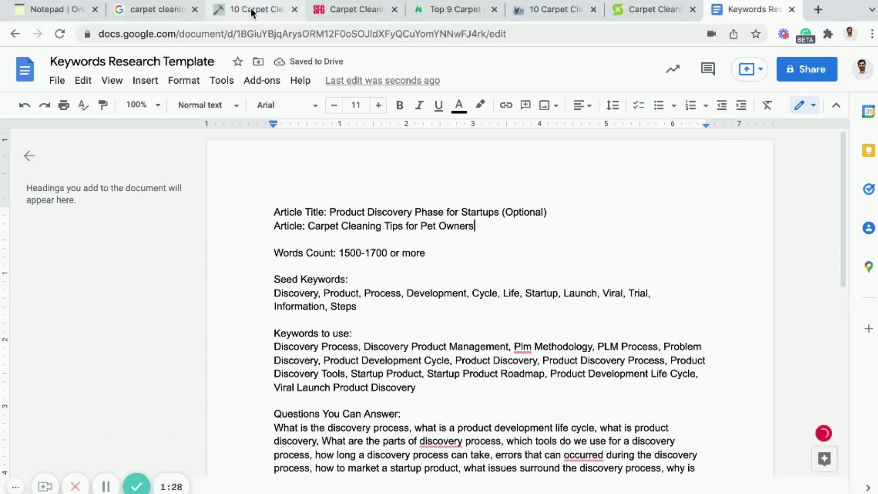
Step: Switch to the Google results for "carpet cleaning tips for pet owners" and examine the titles of the ranking articles
left_click(160, 17)
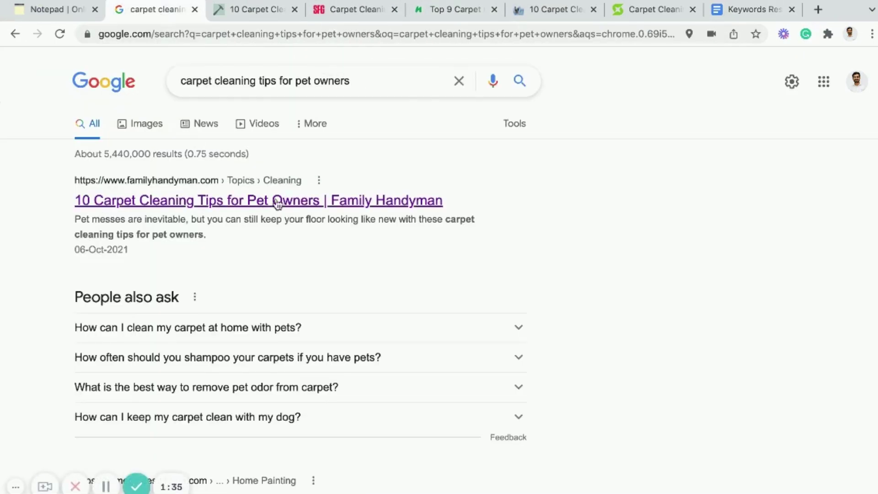
scroll(229, 260, "down", 5)
scroll(229, 262, "down", 7)
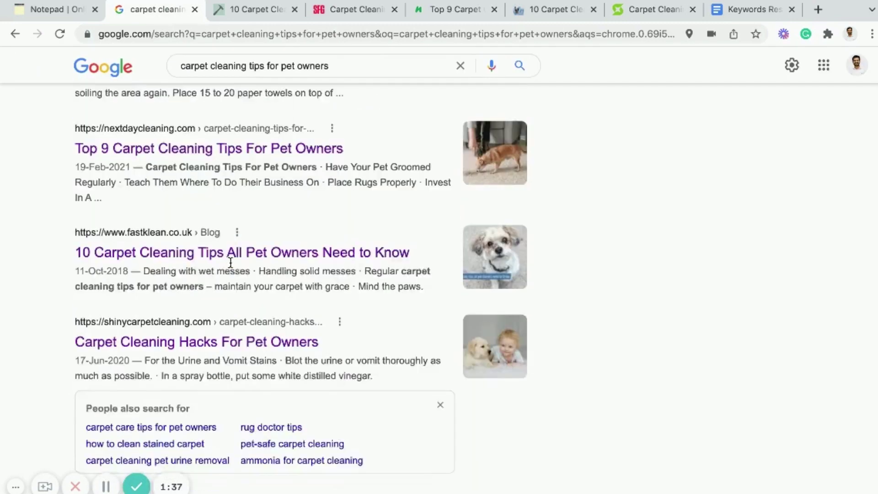
scroll(243, 202, "down", 2)
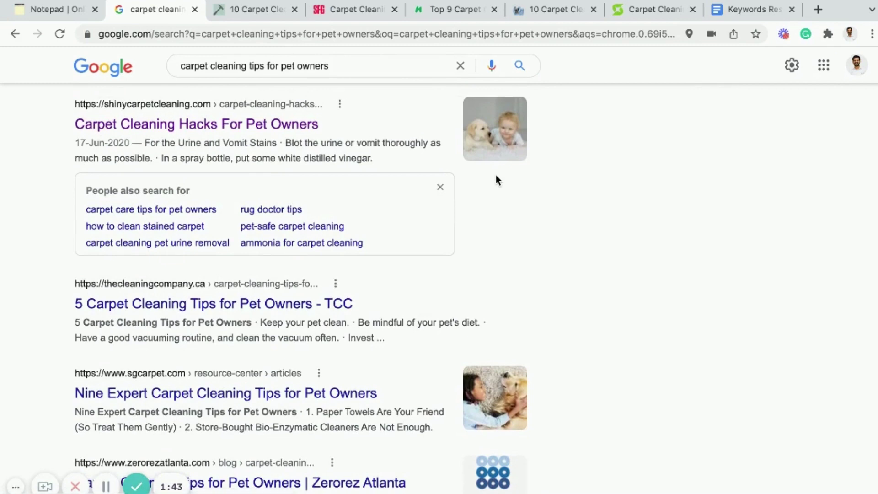
scroll(497, 178, "up", 9)
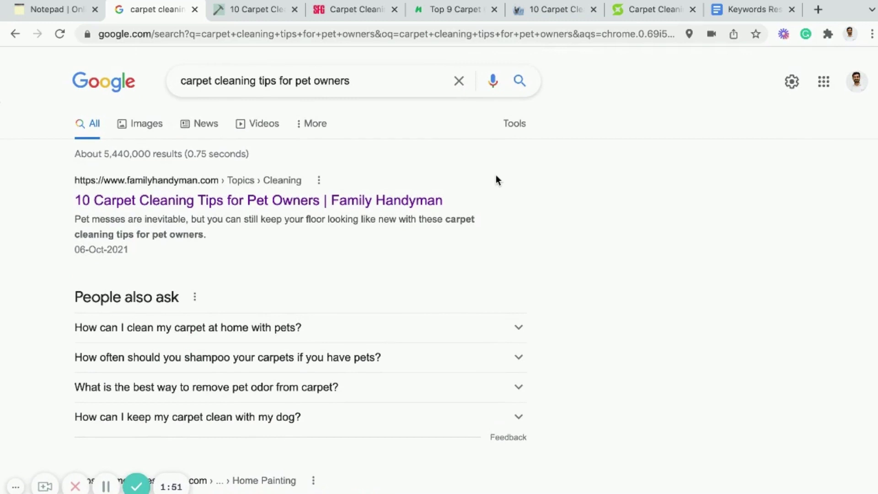
scroll(514, 269, "down", 15)
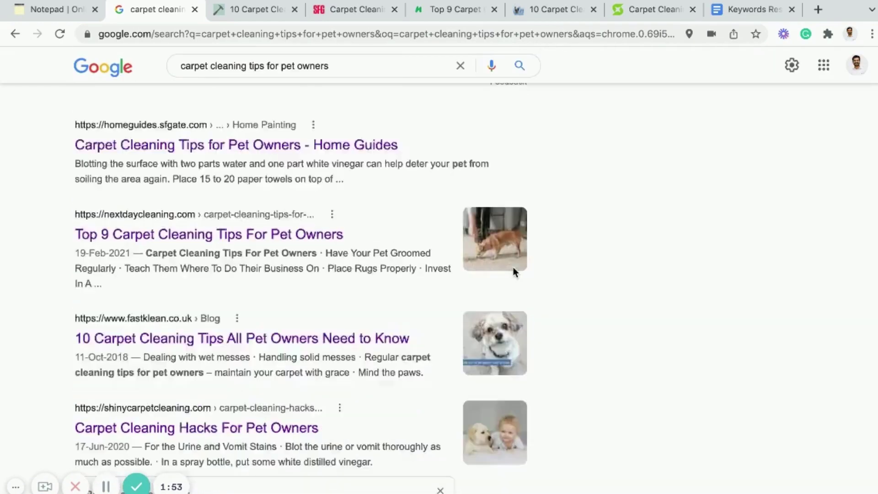
scroll(514, 270, "down", 12)
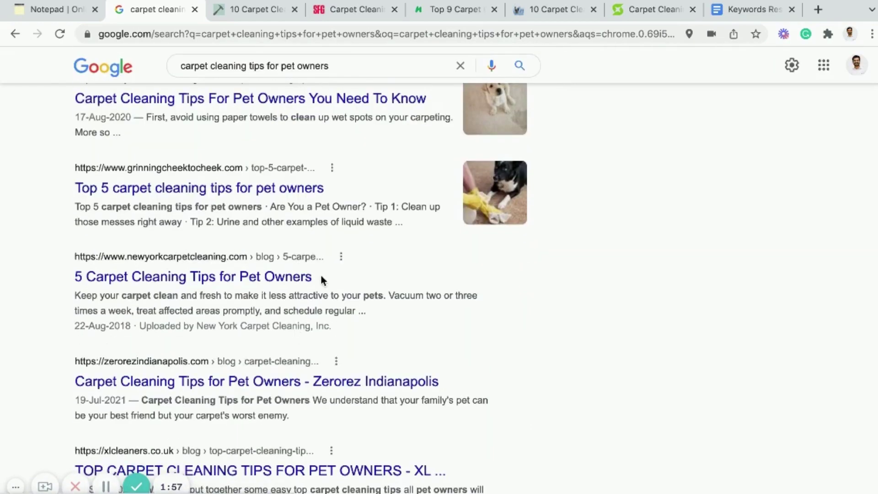
scroll(272, 324, "down", 10)
scroll(272, 324, "down", 12)
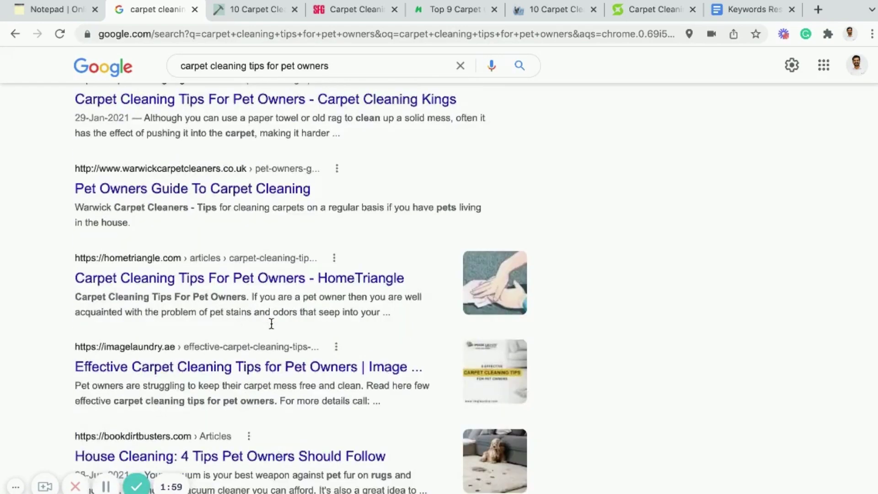
scroll(271, 324, "up", 10)
scroll(274, 325, "up", 15)
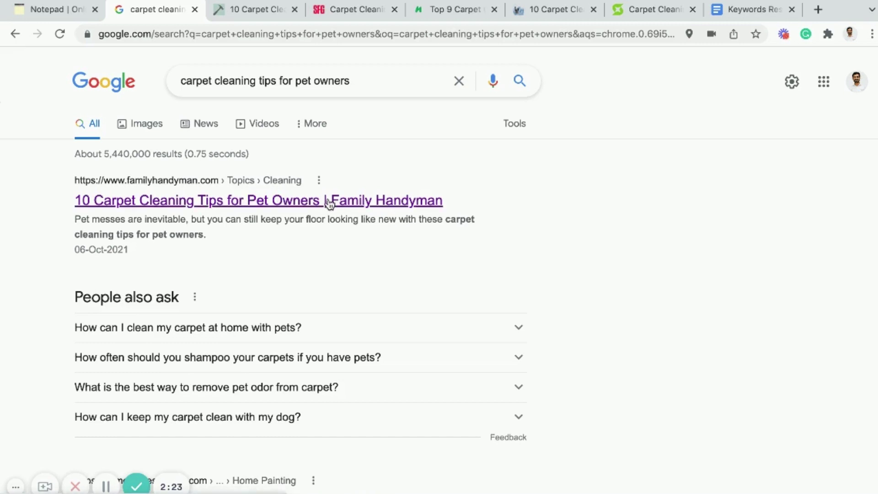
scroll(329, 201, "down", 1)
scroll(329, 204, "down", 5)
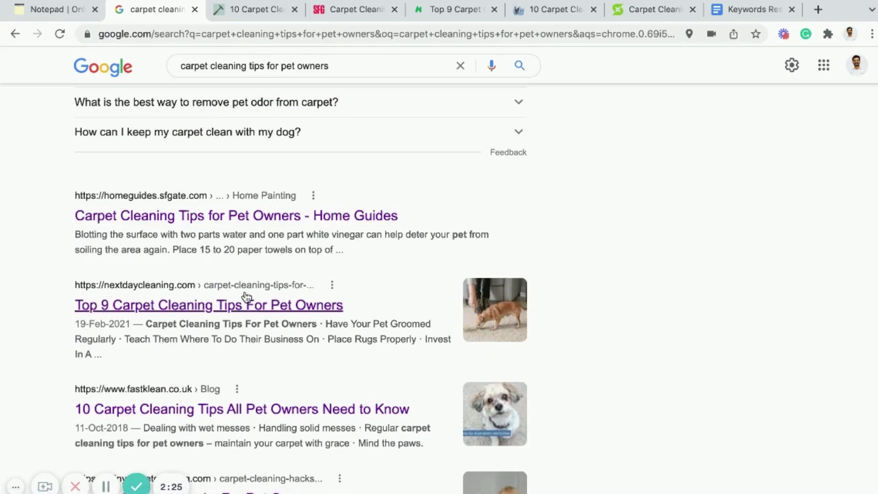
scroll(229, 398, "down", 3)
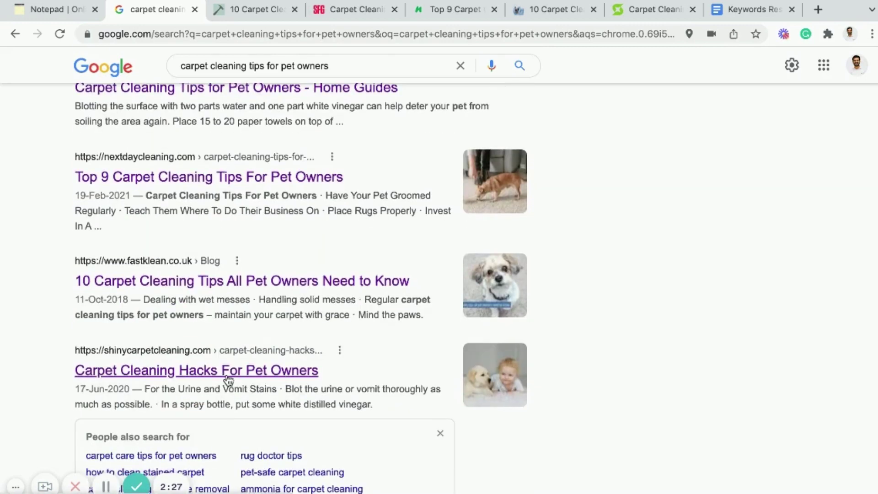
scroll(227, 379, "up", 10)
Step: Return to the Keywords Research Template document and move the "Article: Carpet Cleaning Tips for Pet Owners" line above the article title, separated by a blank line
left_click(736, 10)
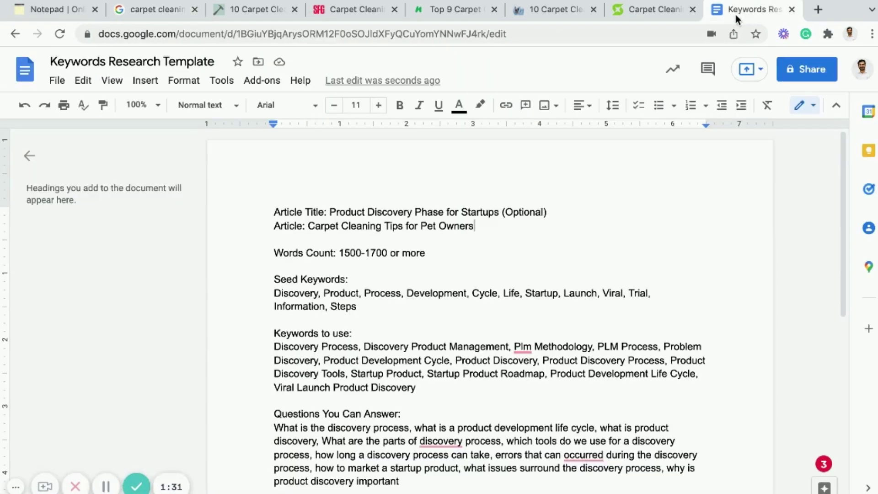
left_click(274, 226)
left_click_drag(323, 228, 503, 227)
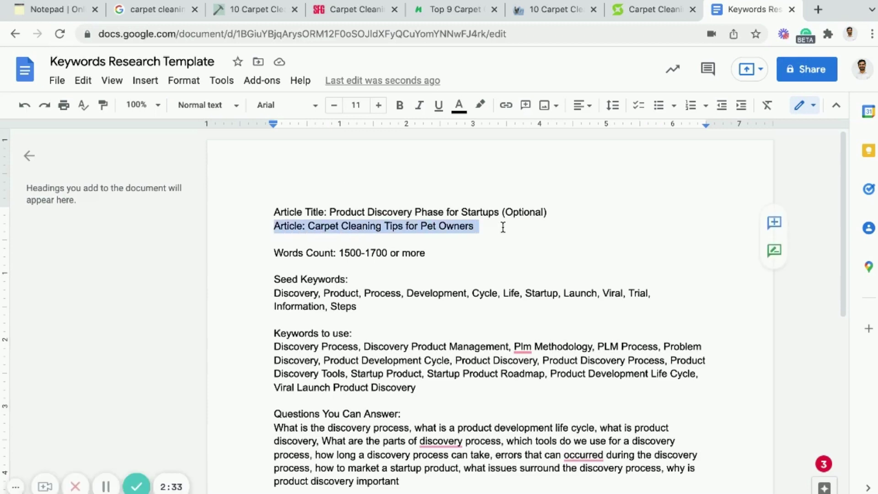
key("ctrl+x")
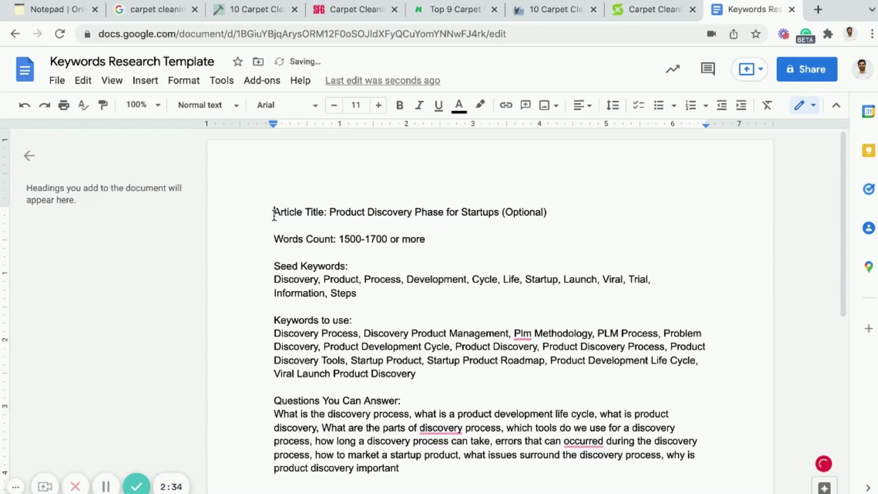
key("Return")
key("ctrl+v")
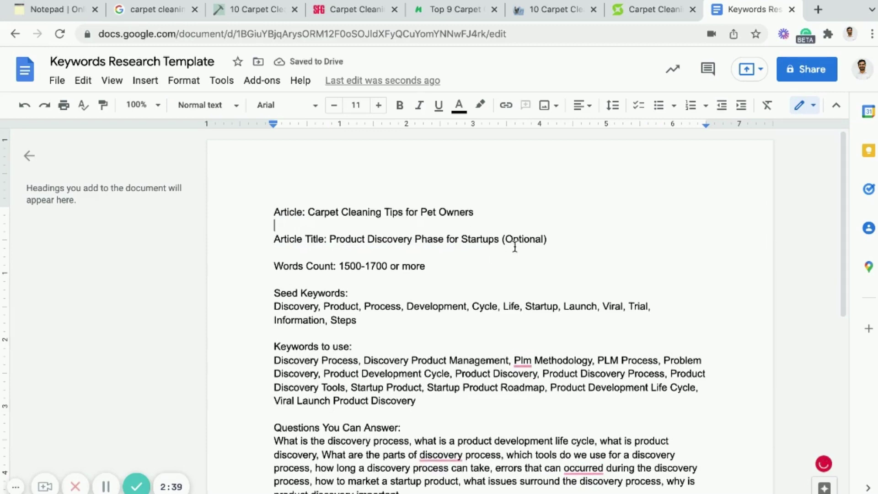
scroll(514, 247, "down", 2)
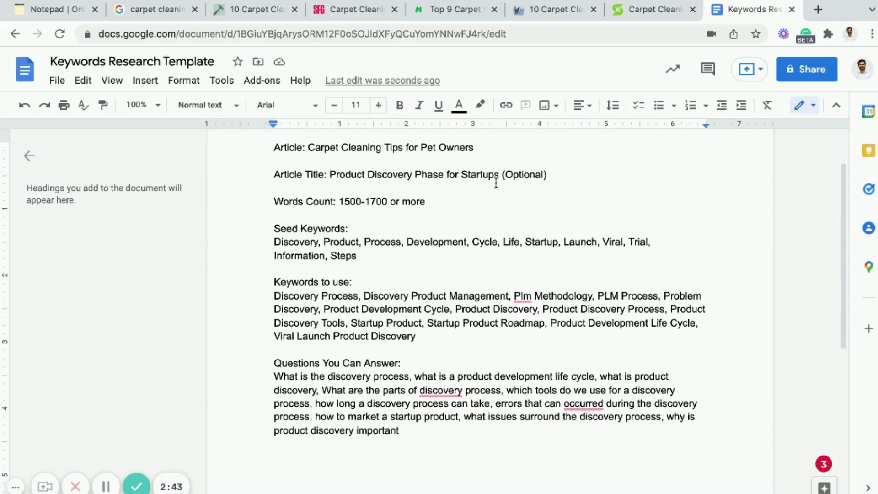
scroll(496, 183, "up", 1)
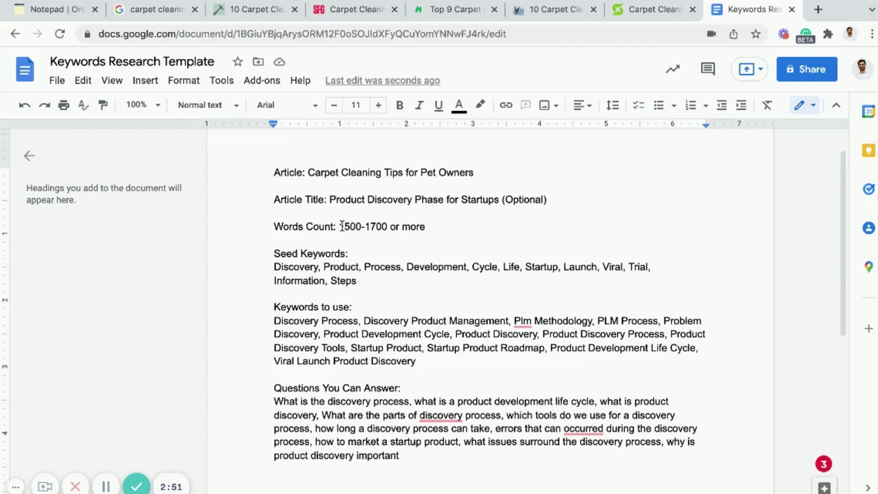
left_click_drag(339, 226, 469, 229)
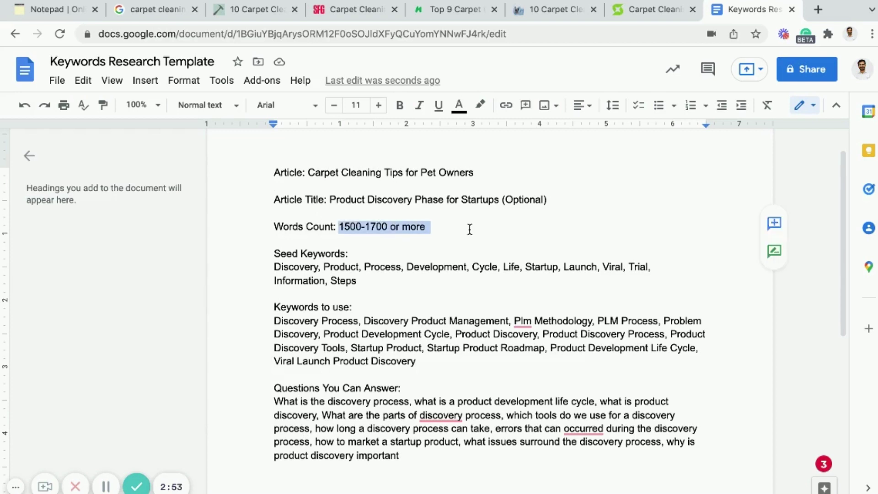
left_click(469, 229)
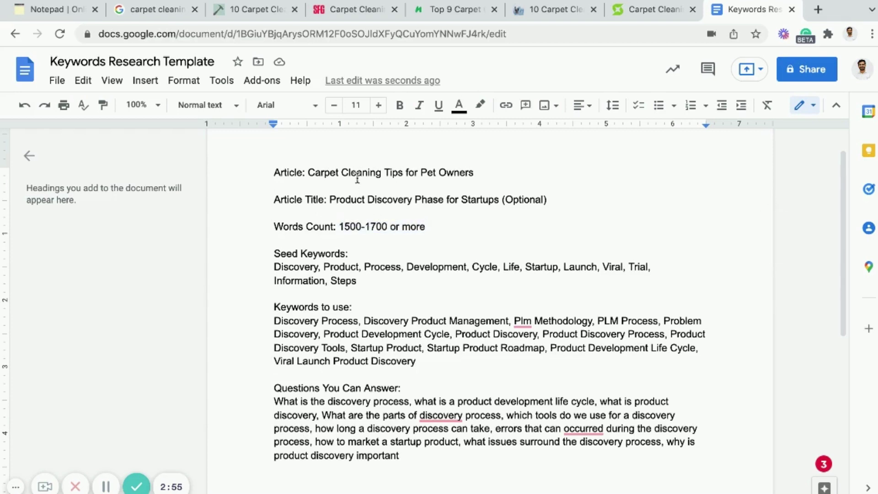
left_click(274, 172)
left_click_drag(284, 169, 485, 177)
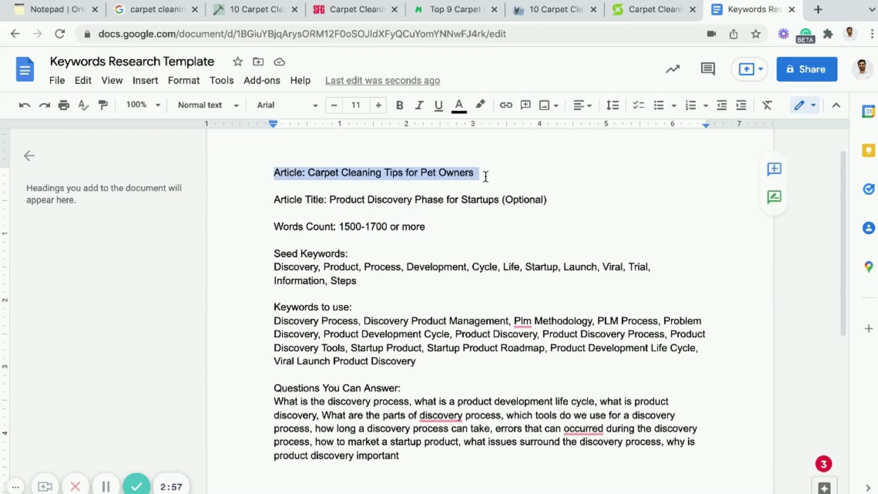
left_click(484, 177)
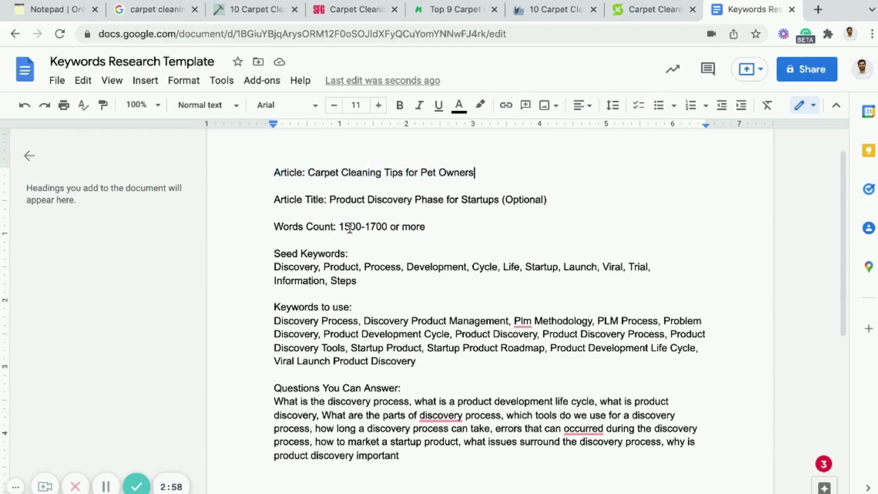
Step: Change the range on the Words Count line to 1400-2000, keeping "or more" after it
left_click(349, 226)
key("BackSpace")
type("4")
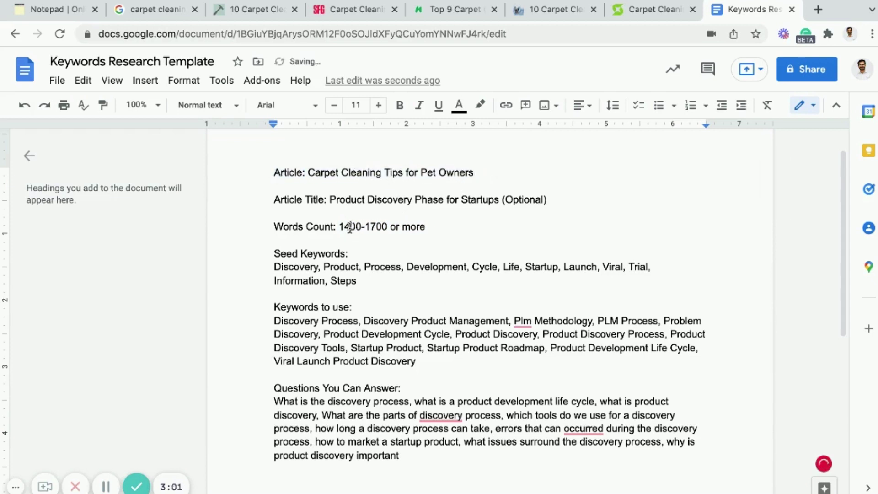
key("Right")
key("Right")
key("Right")
key("Right")
key("Right")
key("BackSpace")
key("BackSpace")
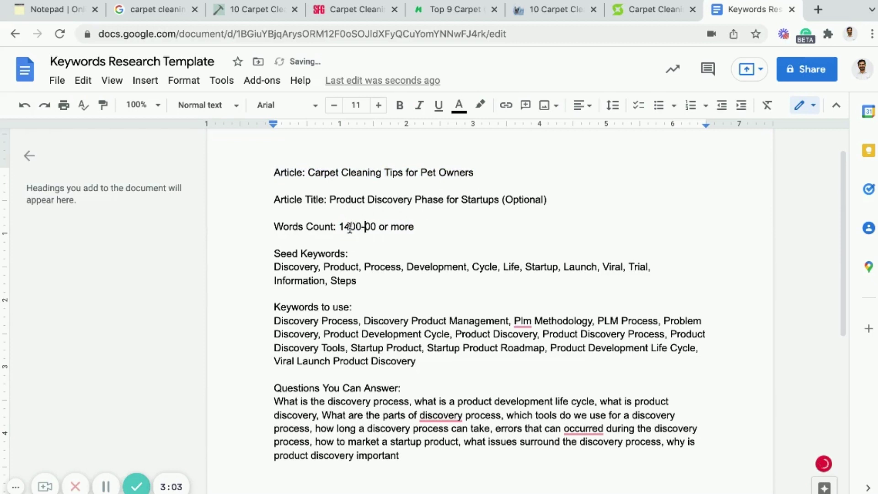
type("20")
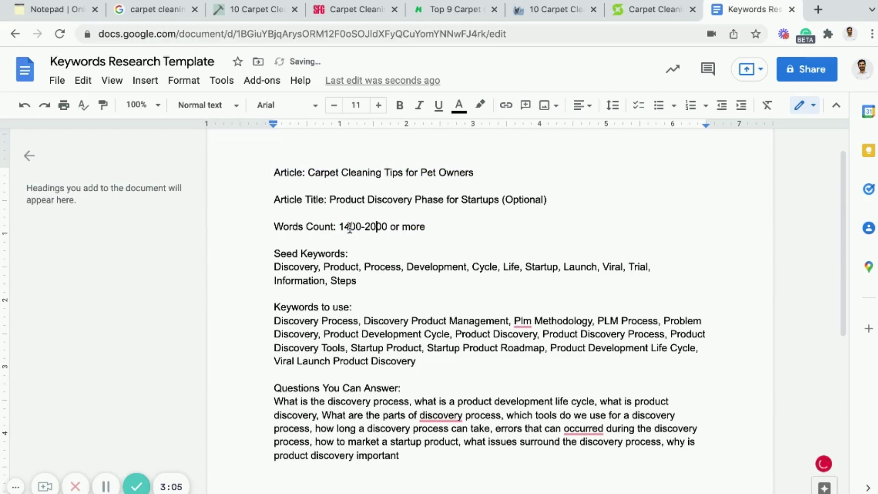
key("Right")
key("Right")
key("Right")
key("Right")
key("Right")
key("Right")
key("Right")
key("Right")
key("Right")
key("Right")
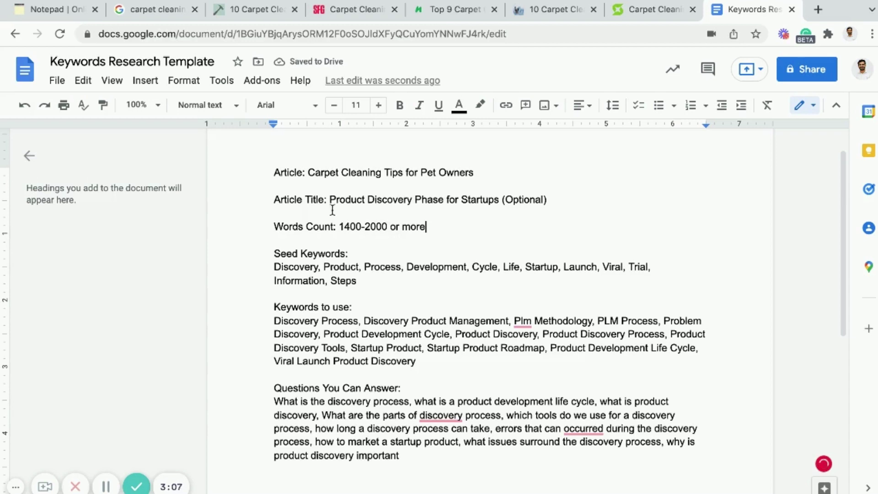
Step: Add "(Short tail)" to the "Keywords to use" heading, before its colon
double_click(311, 200)
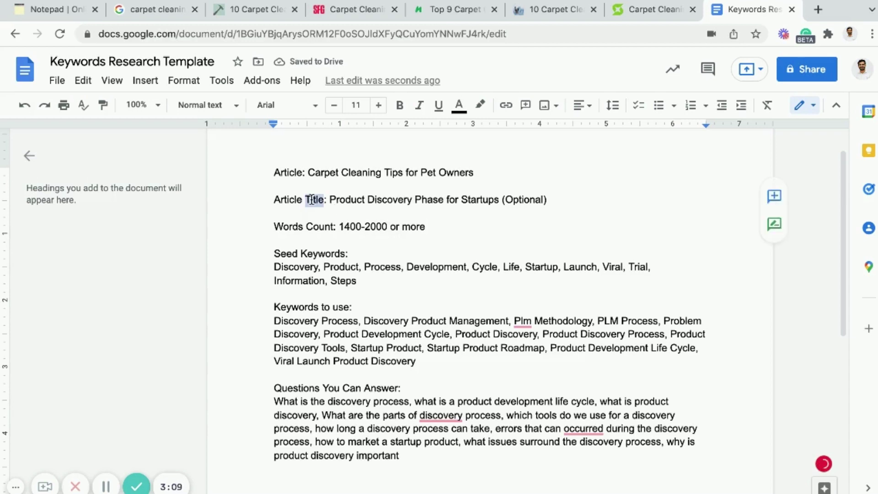
left_click(286, 253)
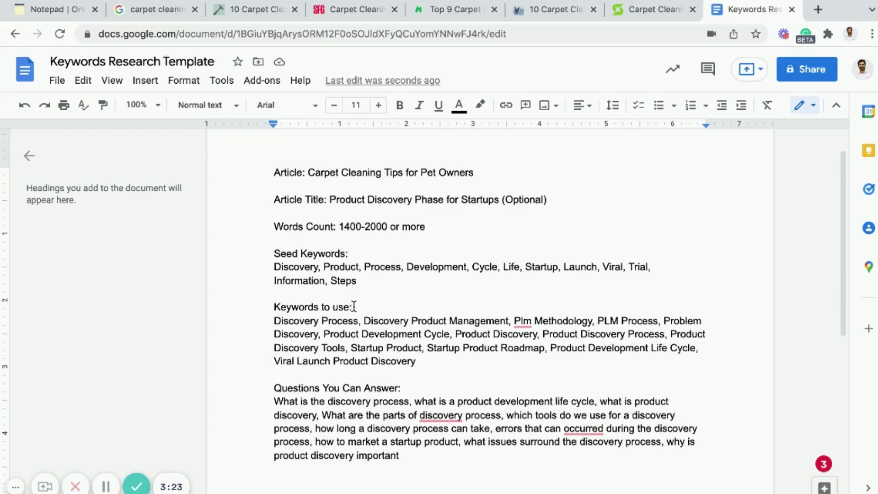
key("BackSpace")
type("(Short tail):")
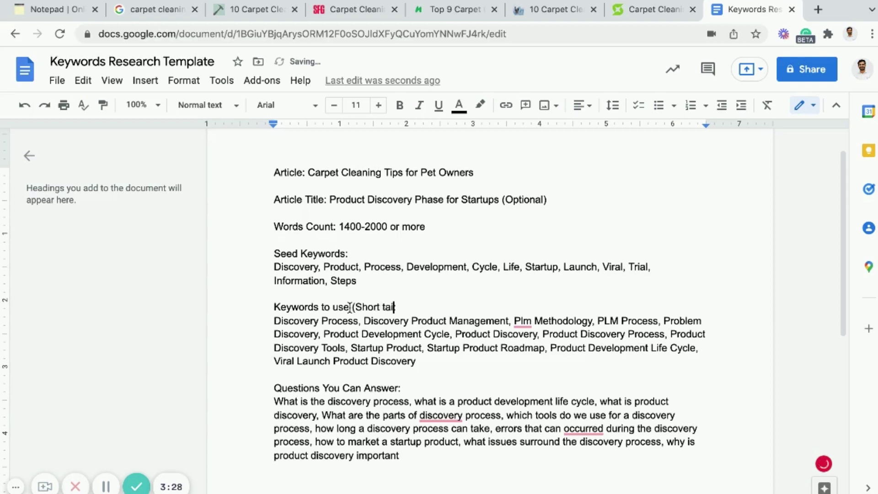
Step: Copy the "Keywords to use (Short tail):" heading into a new section between the keyword list and Questions You Can Answer
left_click(427, 361)
key("Return")
key("Return")
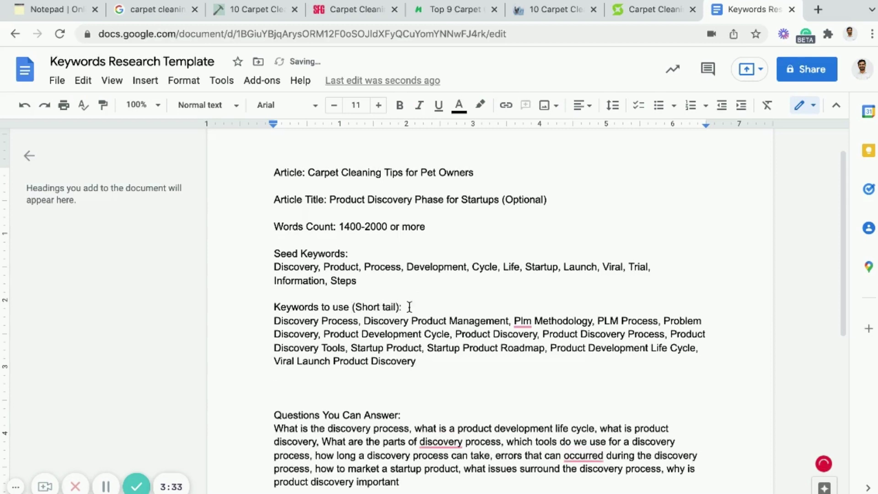
left_click_drag(400, 306, 255, 314)
key("ctrl+c")
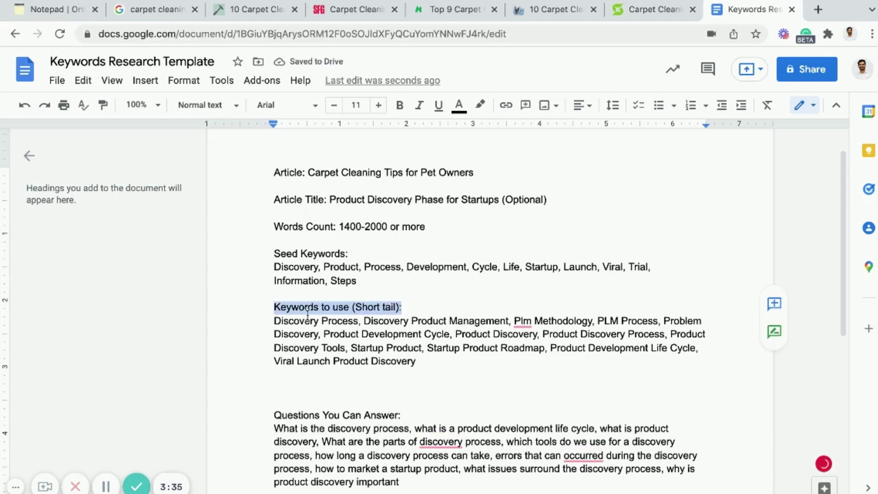
left_click(290, 381)
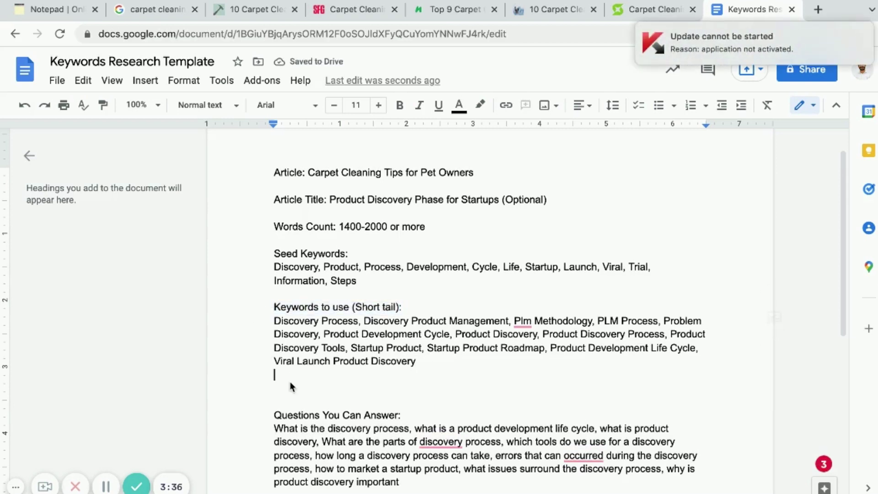
key("ctrl+v")
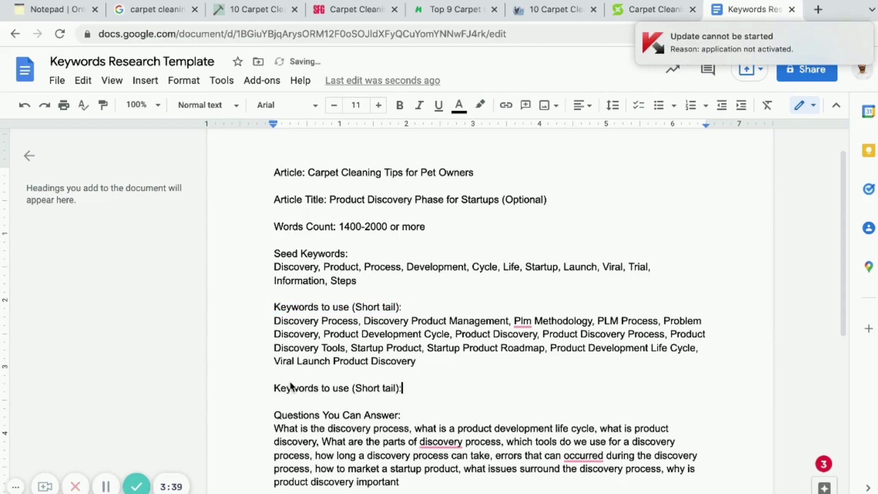
Step: Change "Short" to "Long" in the copied "Keywords to use" heading
key("alt+Left")
key("alt+shift+Left")
type("Long")
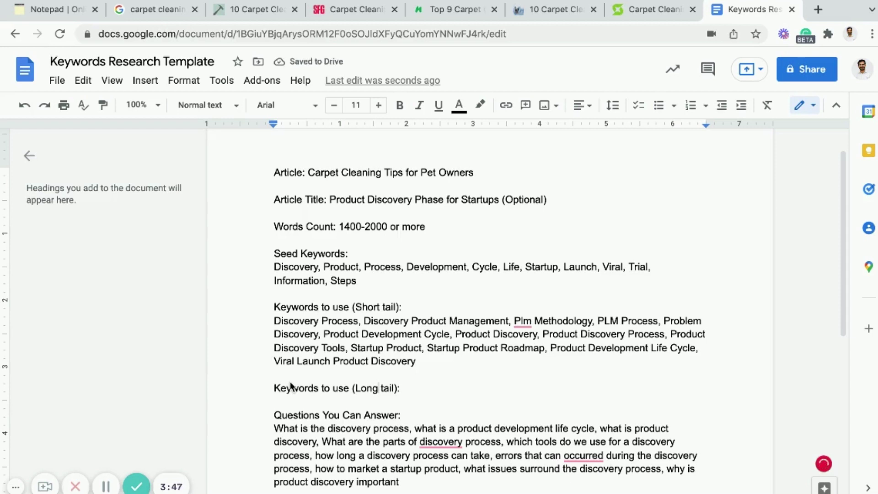
key("Right")
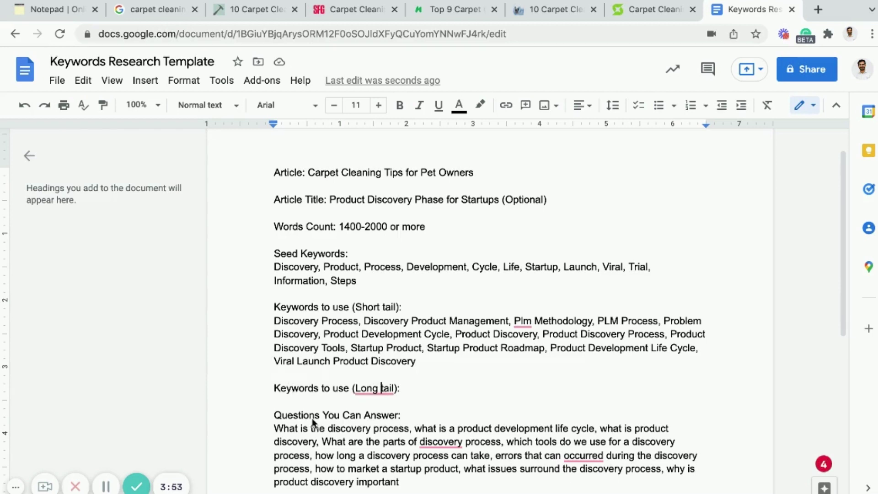
Step: Apply the suggested spelling "Longtail" to the copied heading and change "Short tail" to "Shorttail" in the heading above
mouse_move(376, 390)
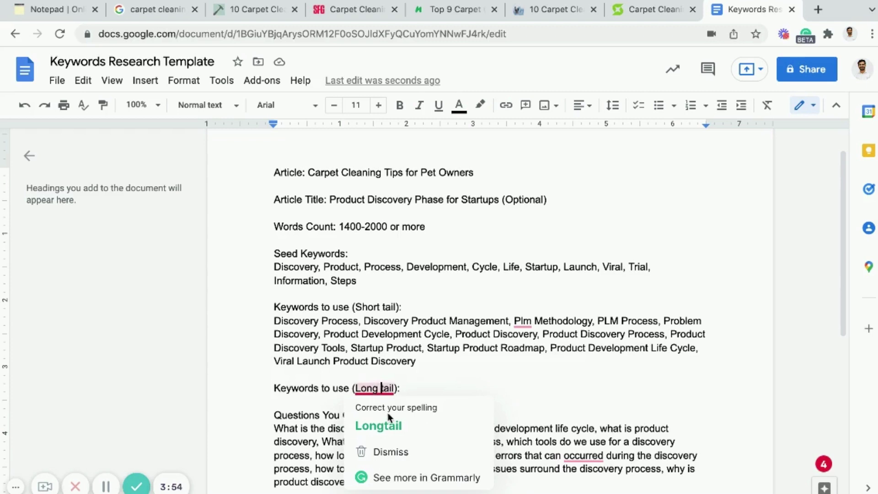
left_click(392, 426)
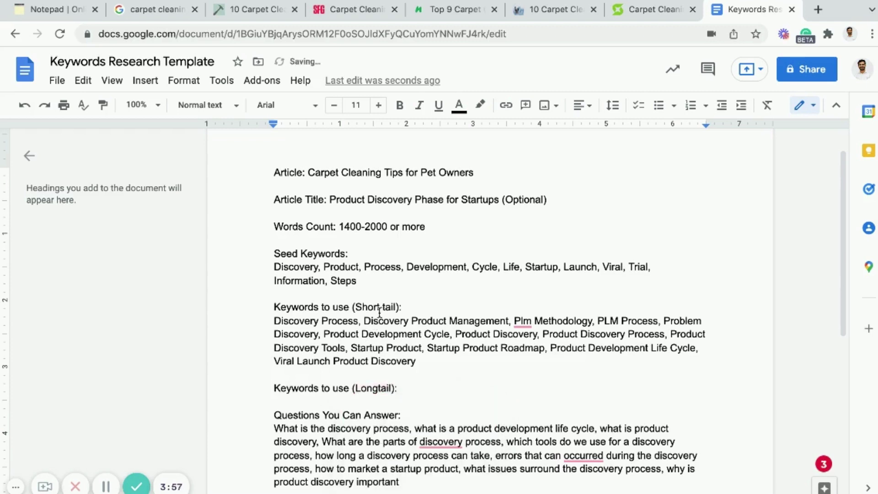
left_click(382, 310)
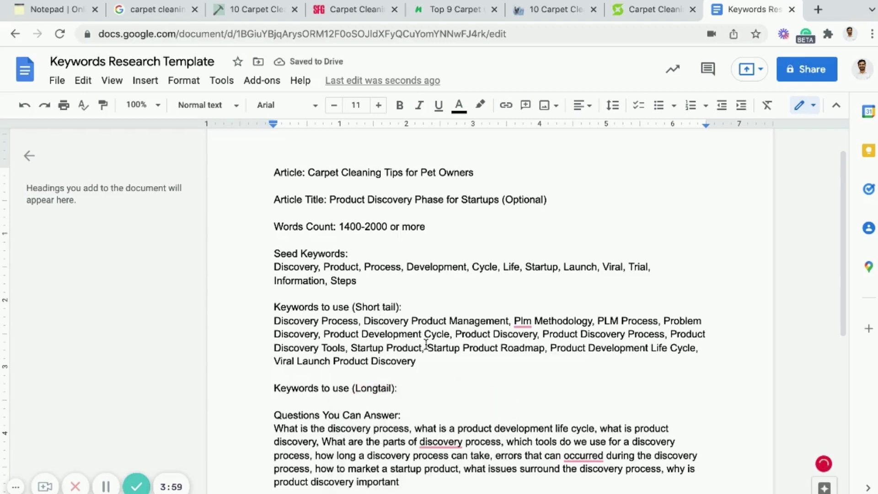
key("BackSpace")
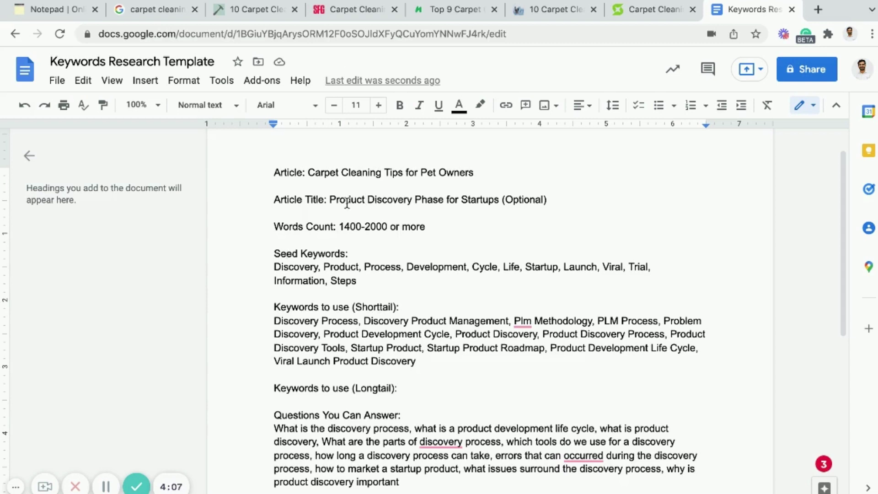
Step: Review the template's sample article title, seed keywords, short-tail keywords and questions by highlighting each block in turn
left_click_drag(329, 200, 565, 200)
left_click(565, 199)
left_click_drag(274, 266, 363, 281)
left_click(363, 280)
left_click_drag(355, 281, 270, 264)
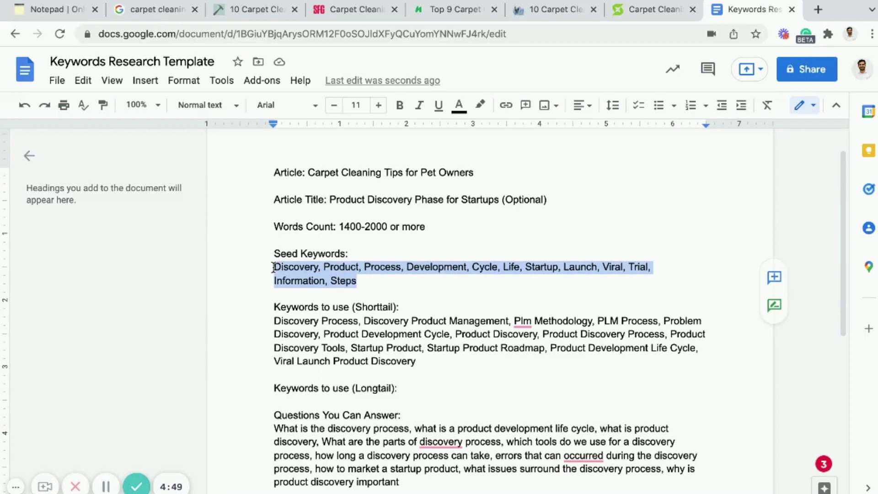
left_click(275, 268)
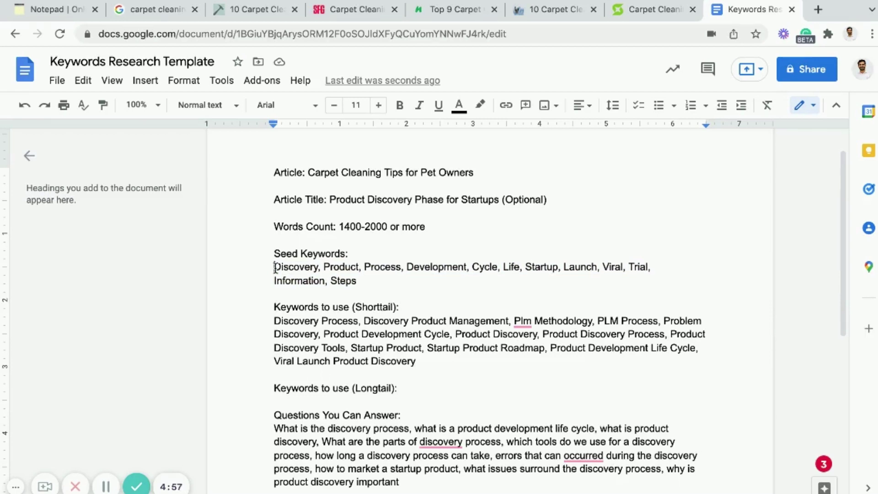
left_click_drag(275, 268, 366, 282)
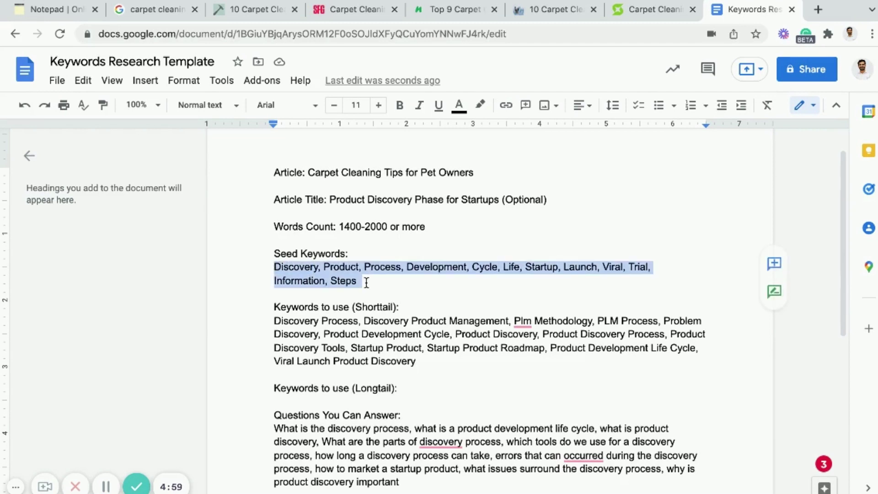
left_click_drag(275, 321, 416, 362)
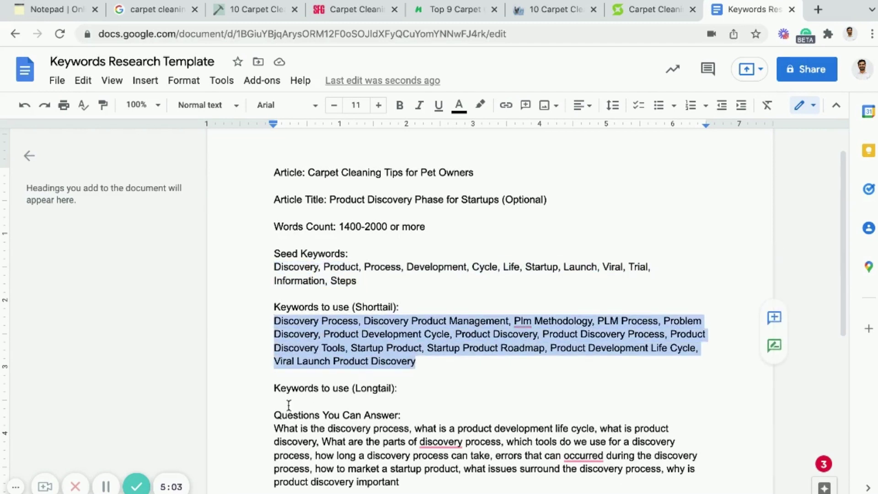
left_click_drag(274, 425, 412, 479)
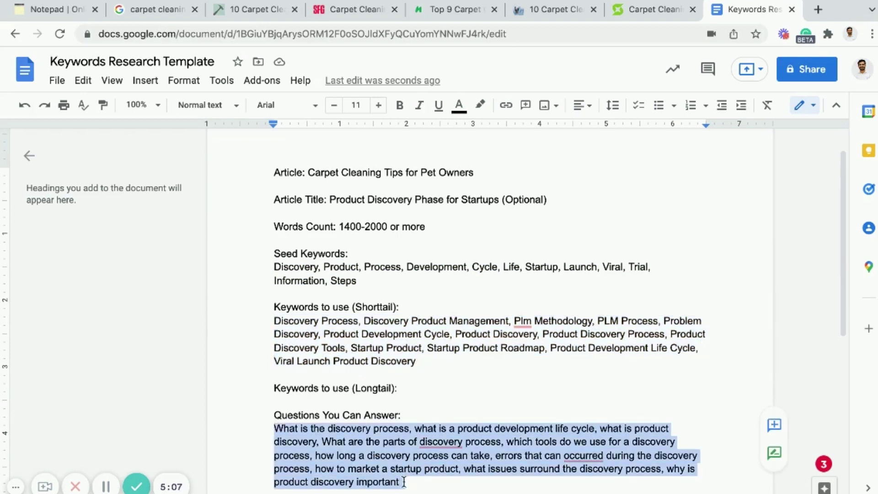
left_click(409, 483)
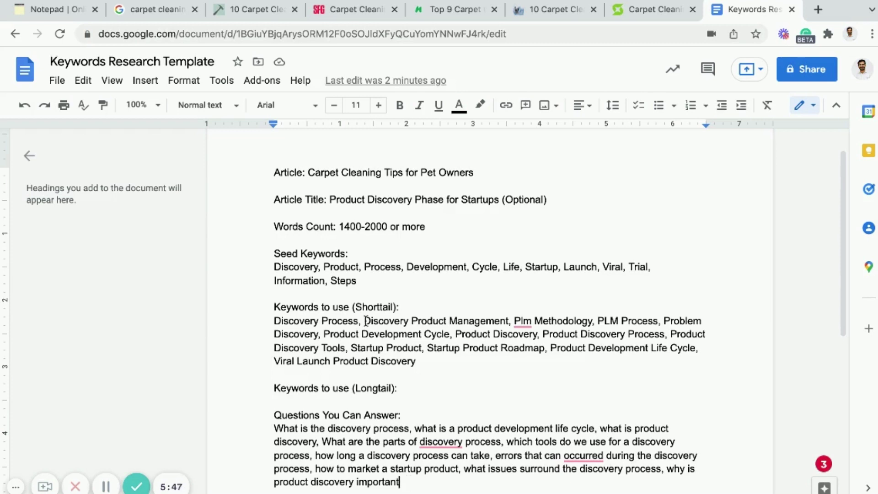
Step: Compare the full short-tail keyword list with the sample questions under Questions You Can Answer
left_click(274, 321)
key("shift+Down")
key("shift+Down")
key("shift+Down")
key("shift+Down")
key("shift+Left")
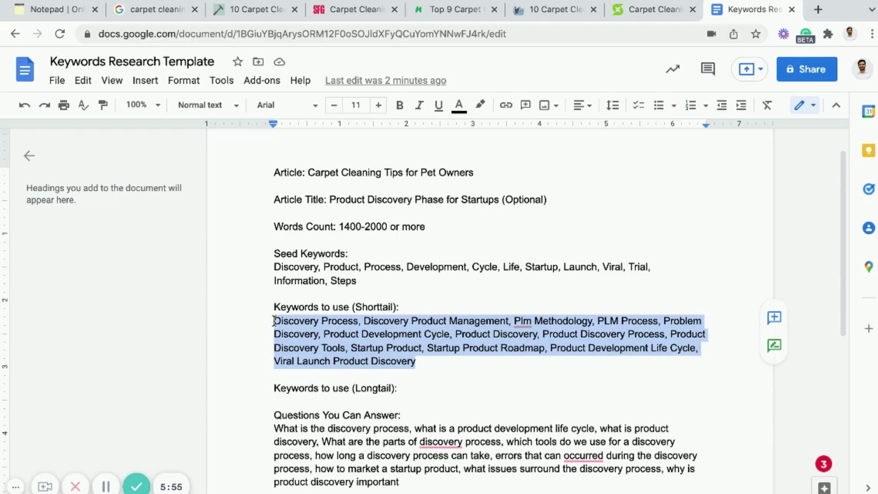
key("Down")
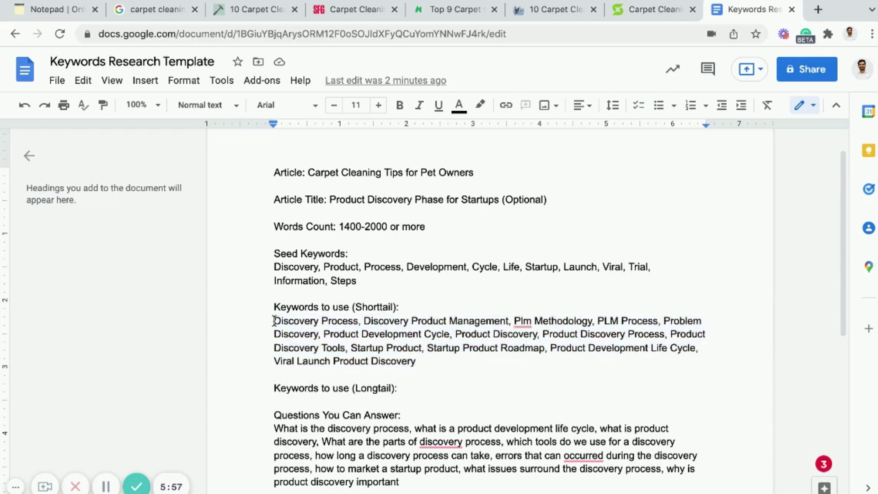
key("Down")
key("Down")
key("Down")
key("Down")
key("shift+Down")
key("shift+Down")
key("shift+Down")
key("shift+Down")
key("shift+Down")
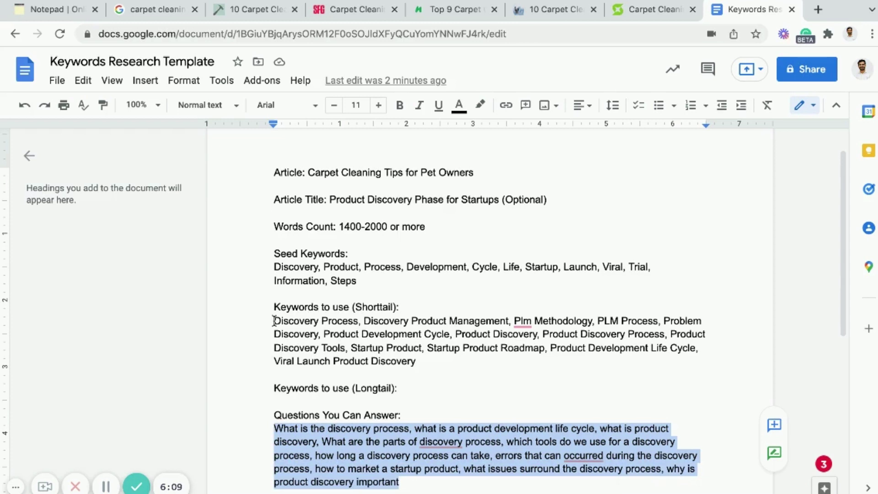
Step: Examine individual phrases in the short-tail list, such as "Startup Product", "Product Development Life Cycle", "Viral Launch Product Discovery" and "Discovery Process"
left_click(274, 321)
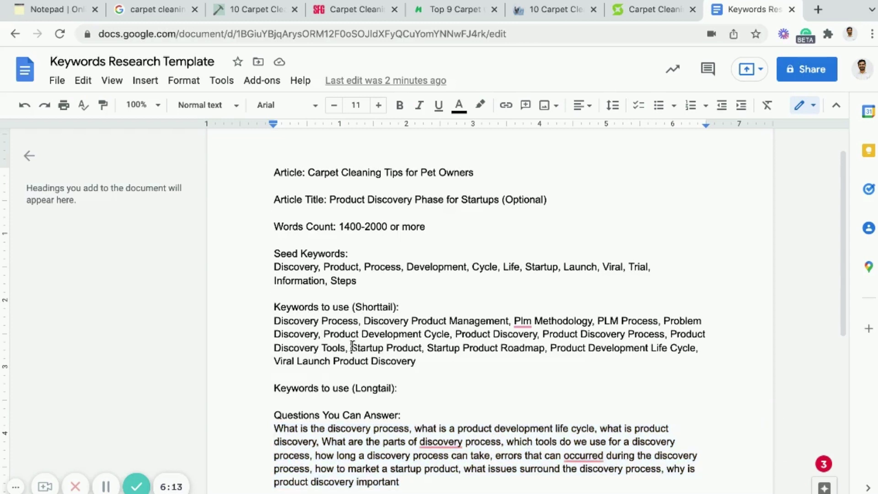
left_click_drag(351, 347, 421, 347)
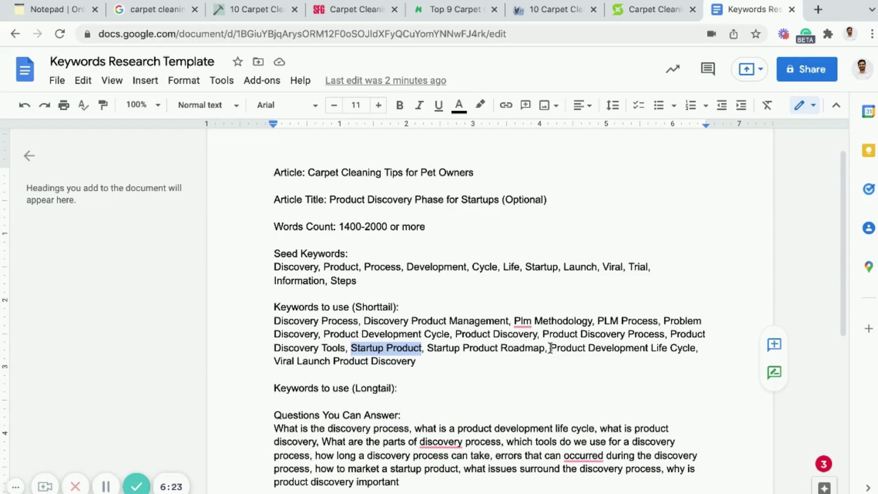
left_click_drag(552, 348, 693, 348)
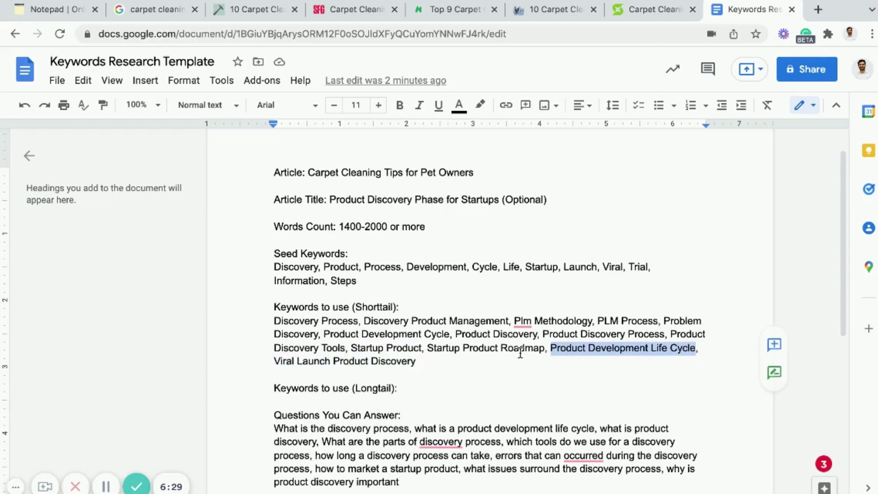
left_click_drag(416, 362, 274, 360)
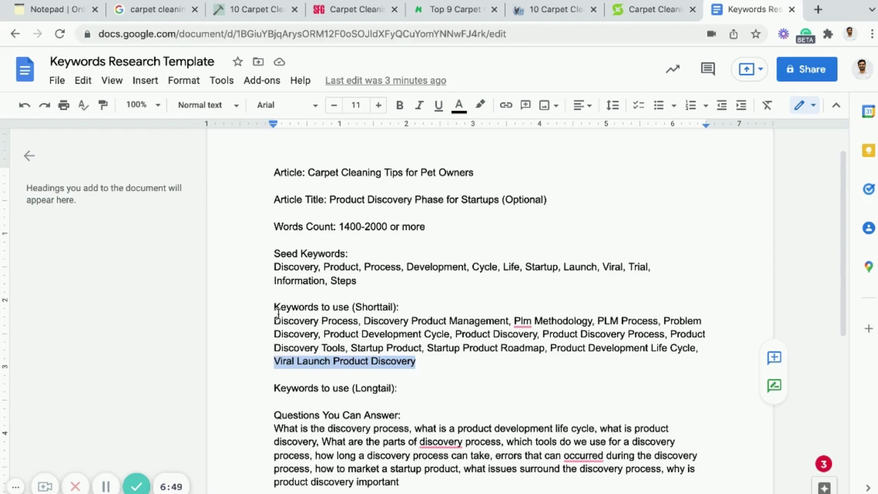
left_click_drag(273, 319, 372, 339)
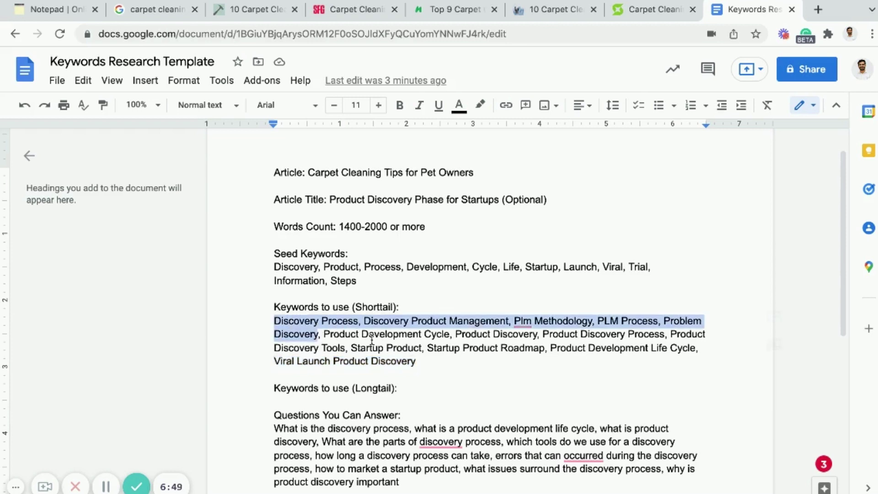
left_click(419, 359)
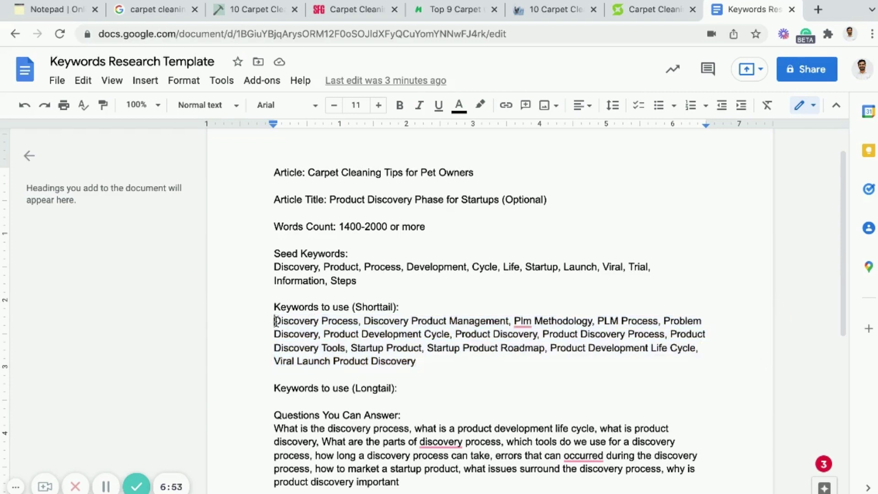
left_click_drag(274, 322, 507, 324)
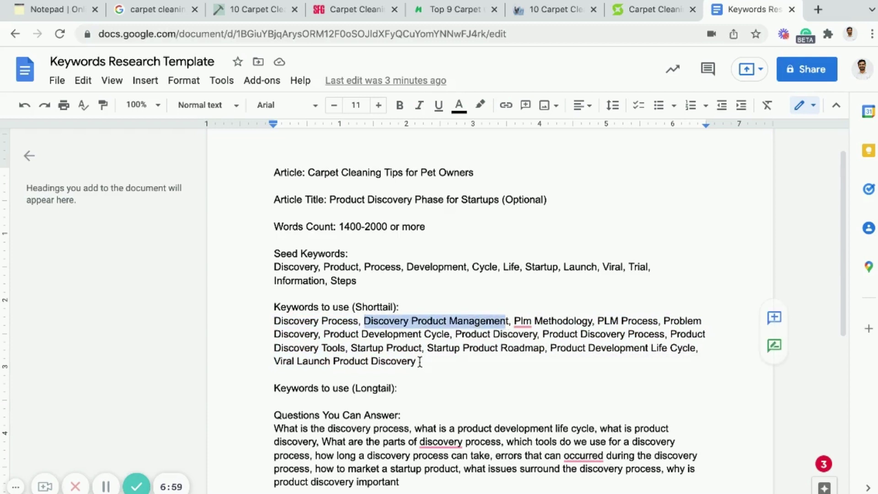
left_click_drag(416, 362, 274, 321)
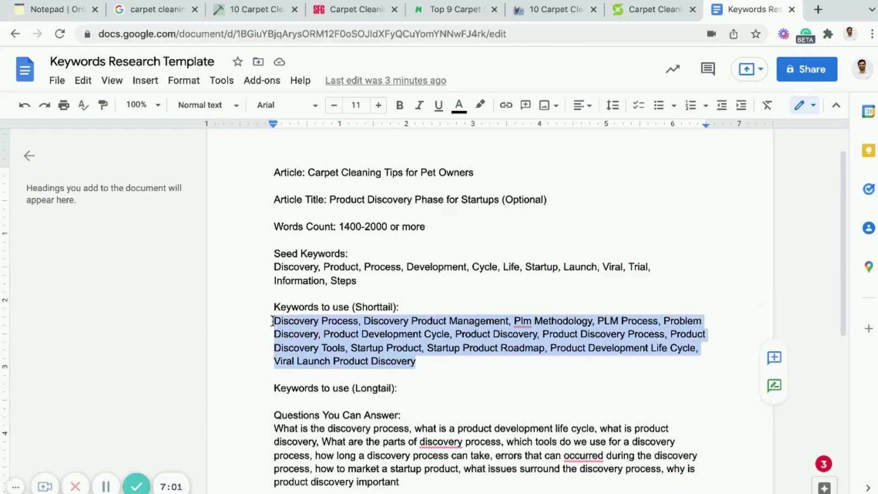
left_click(272, 321)
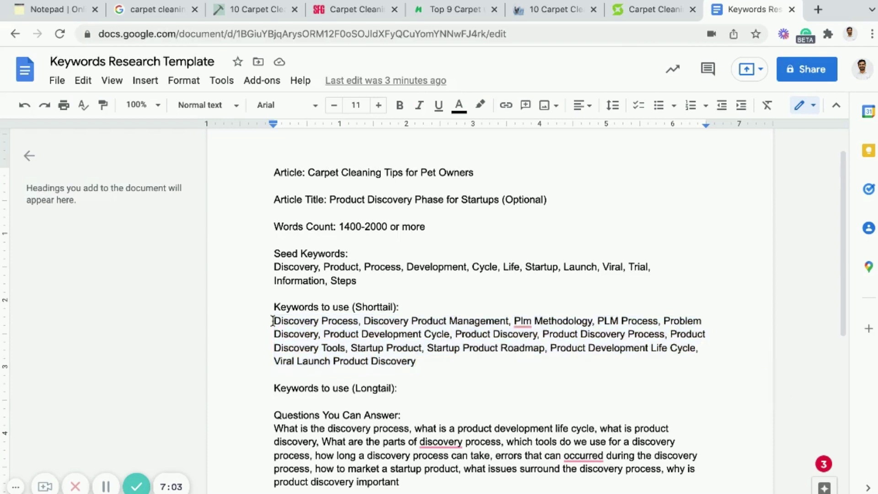
key("ctrl+shift+Right")
key("ctrl+shift+Right")
key("ctrl+shift+Right")
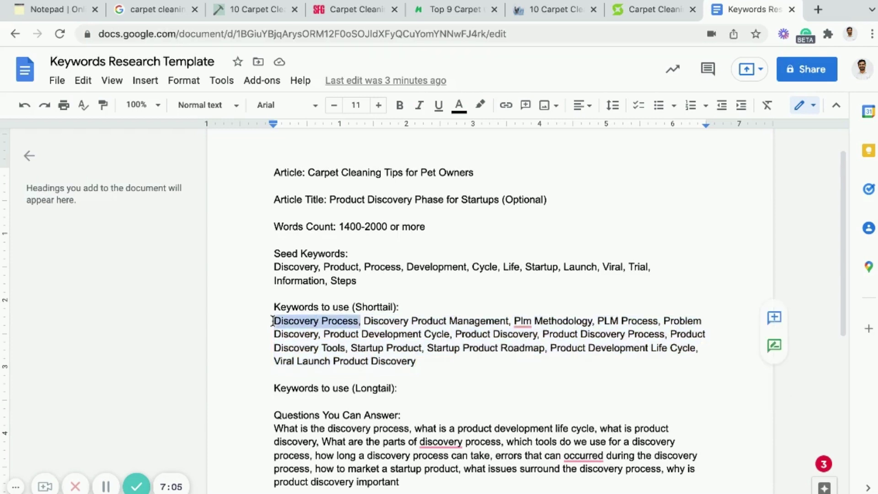
key("shift+Left")
Step: Delete the line "Article Title: Product Discovery Phase for Startups (Optional)"
left_click(276, 227)
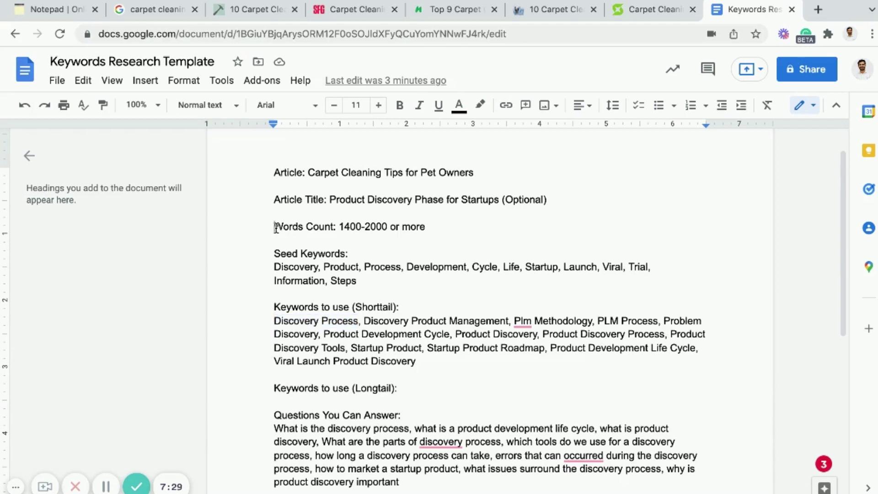
key("Up")
key("Up")
key("shift+Down")
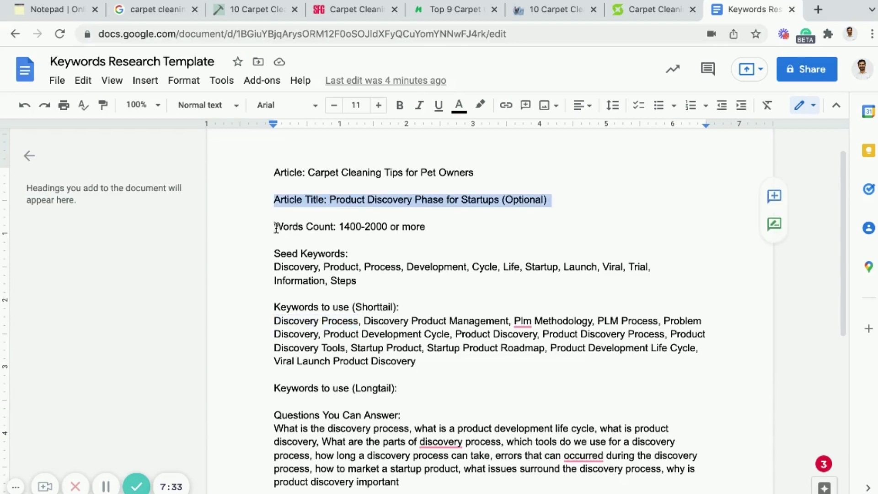
key("BackSpace")
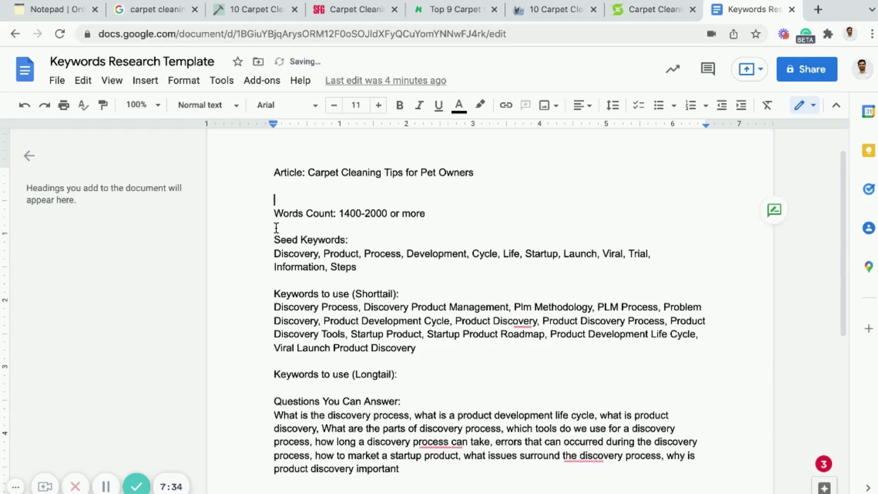
Step: Remove the extra blank line above the Words Count line
key("BackSpace")
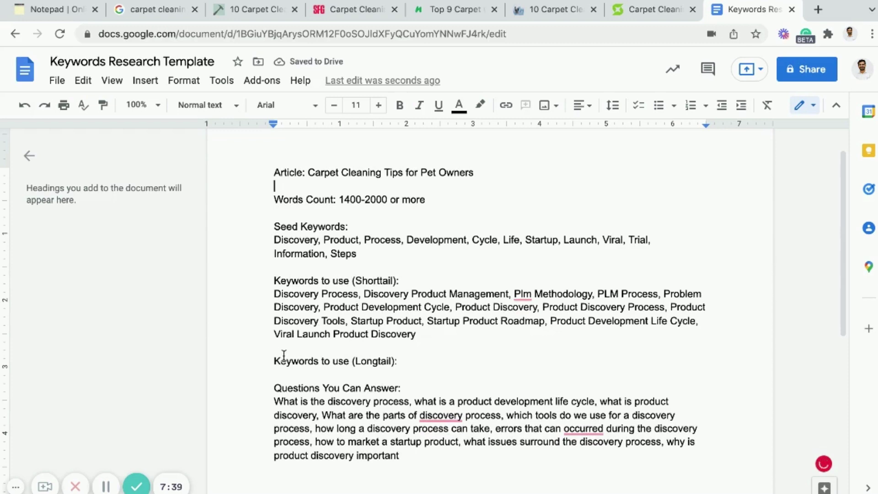
scroll(278, 387, "down", 1)
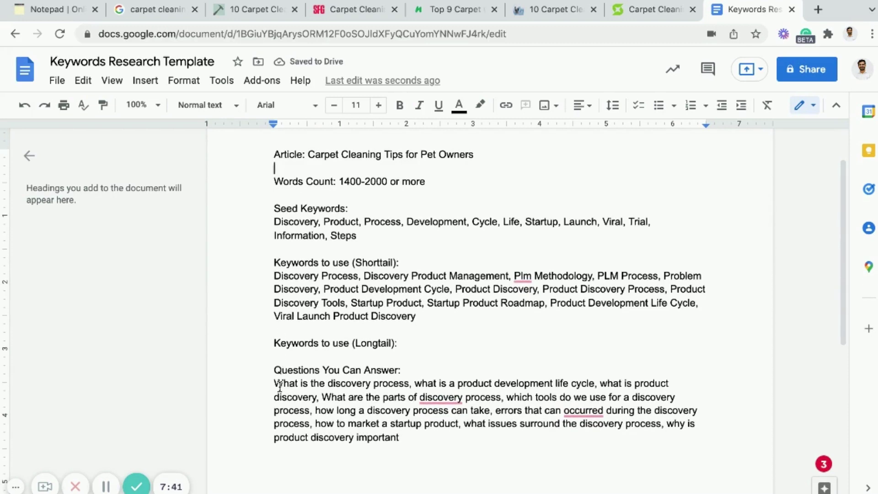
scroll(277, 387, "up", 1)
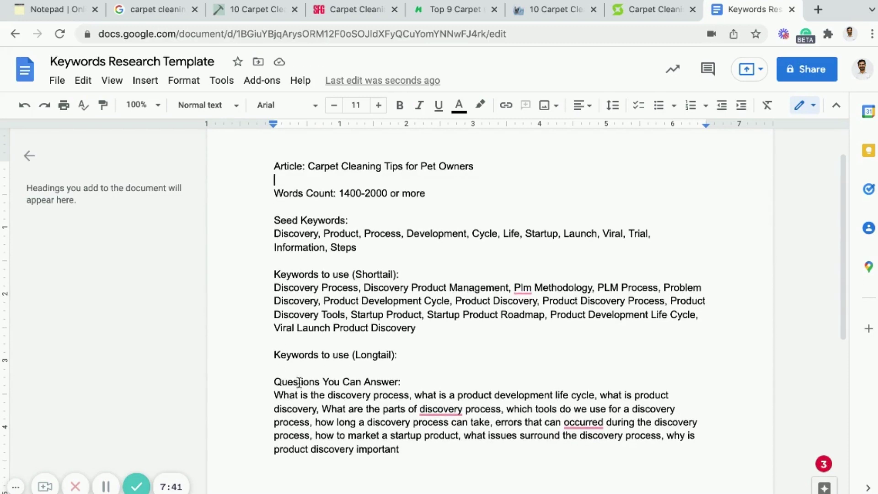
Step: Copy "Viral Launch Product Discovery" from the short-tail list onto a new line under "Keywords to use (Longtail):"
left_click(404, 355)
key("Return")
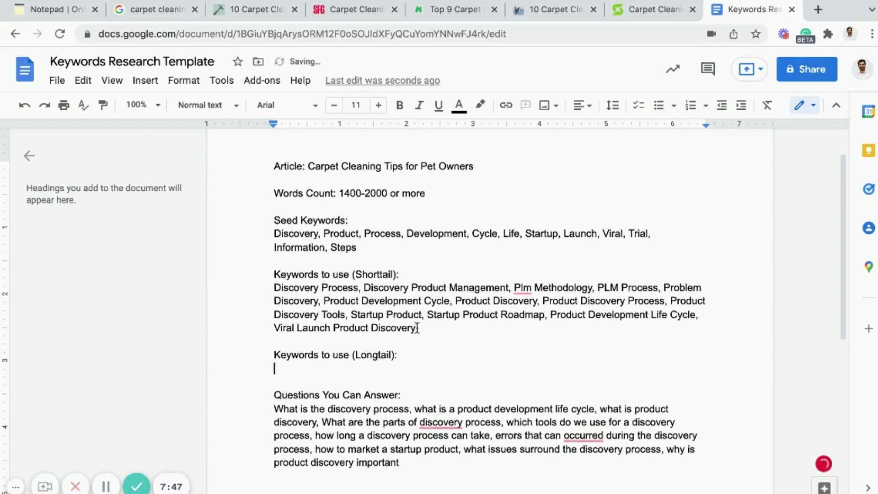
left_click_drag(415, 325, 259, 324)
key("ctrl+c")
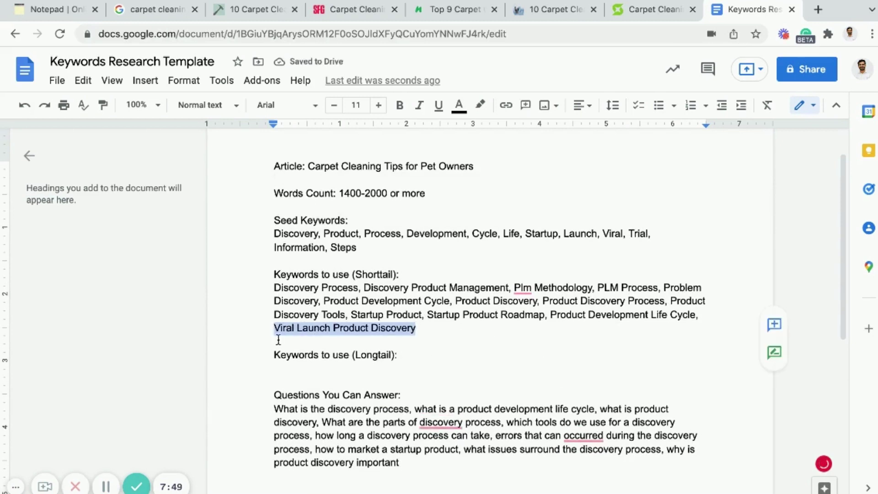
left_click(295, 363)
key("ctrl+v")
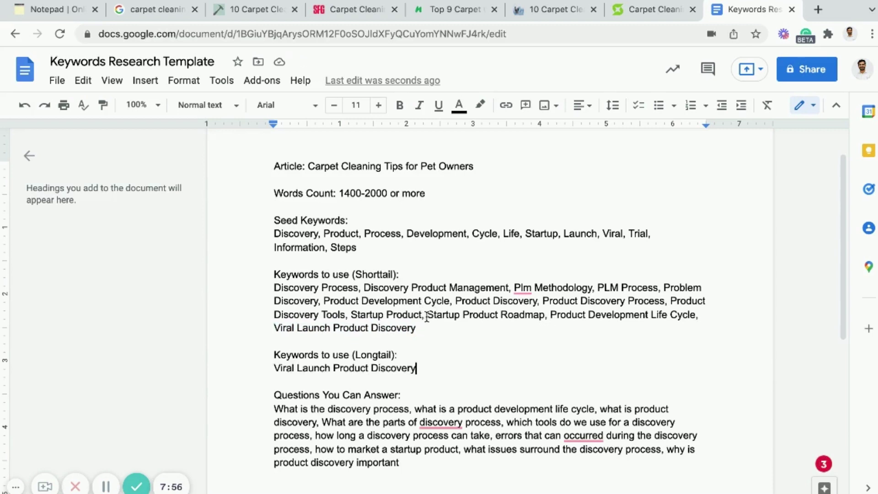
Step: Compare the short-tail phrases "Startup Product Roadmap" and "Discovery Process" with the long-tail entry
left_click_drag(427, 315, 544, 320)
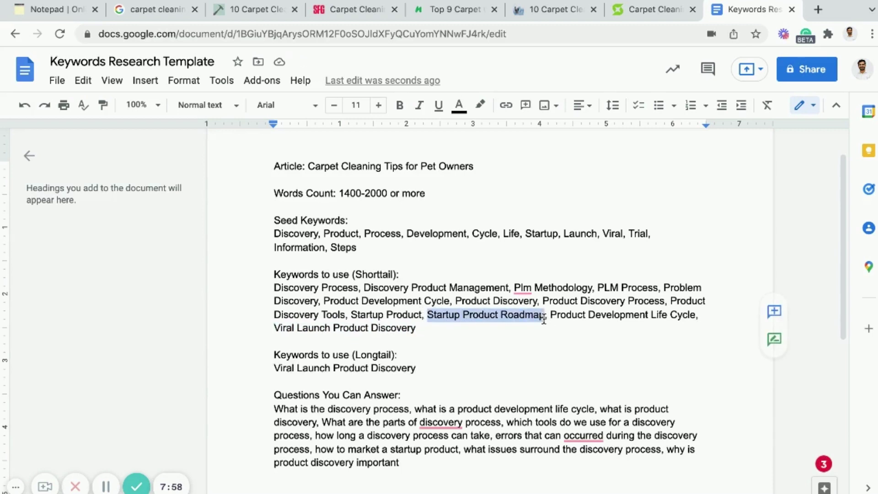
left_click(544, 320)
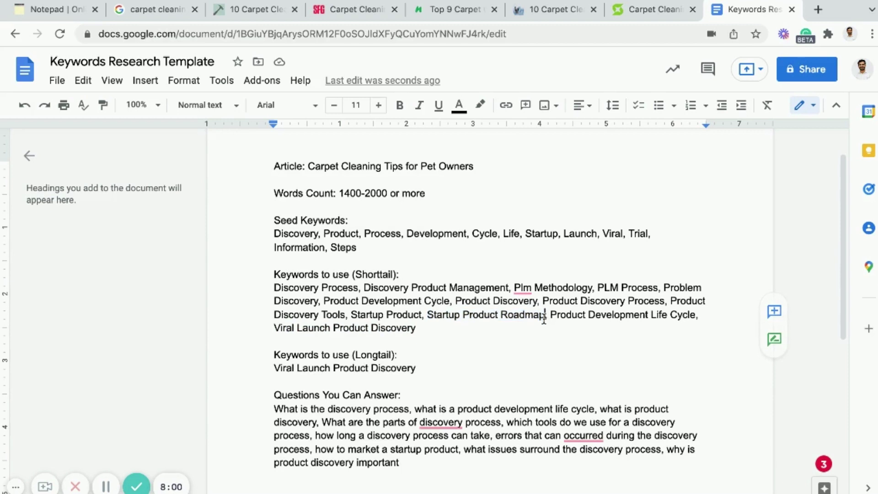
left_click(421, 369)
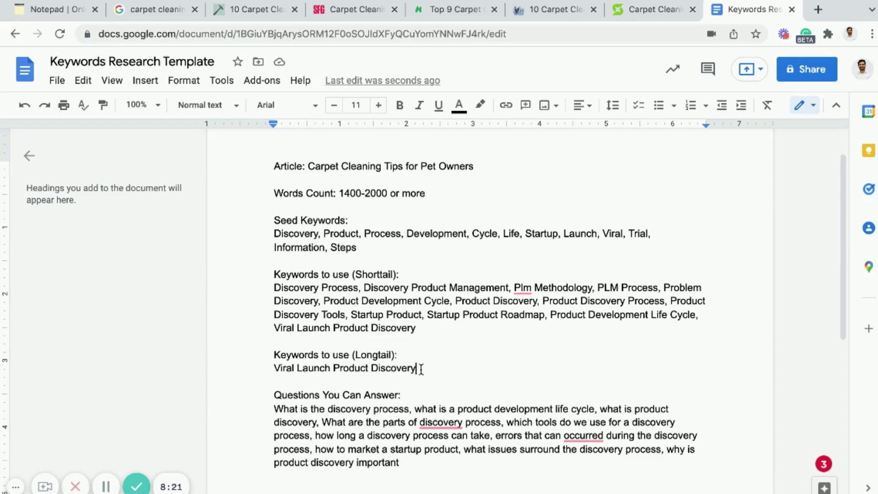
left_click_drag(358, 287, 273, 287)
left_click(273, 287)
Step: Examine the sample questions under Questions You Can Answer, first as a whole and then "What is the discovery process"
scroll(274, 288, "down", 3)
left_click_drag(274, 350, 418, 404)
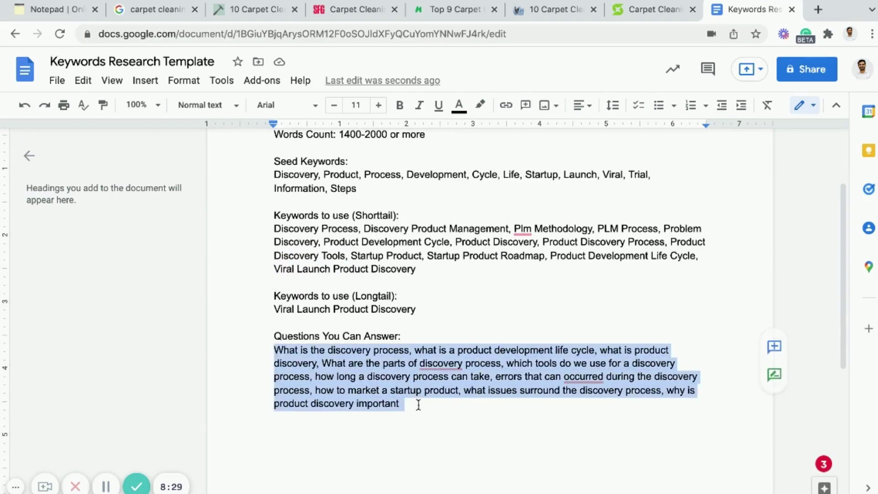
left_click(418, 405)
scroll(418, 404, "up", 3)
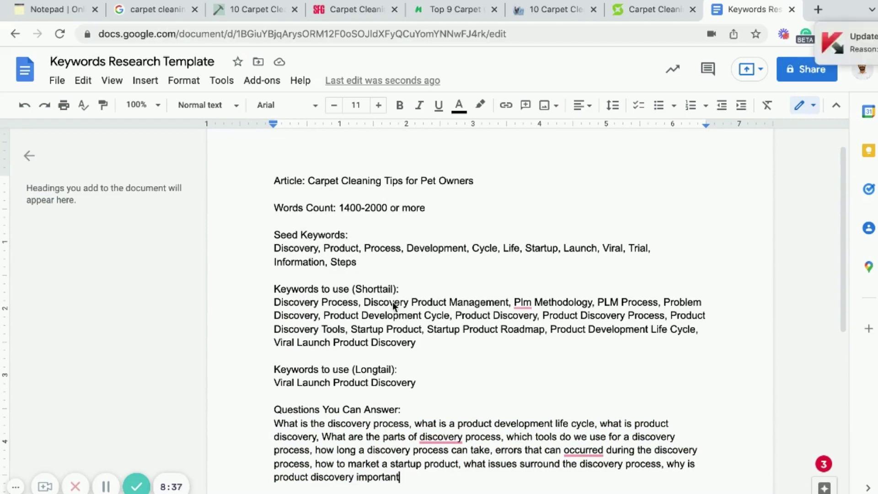
left_click(366, 232)
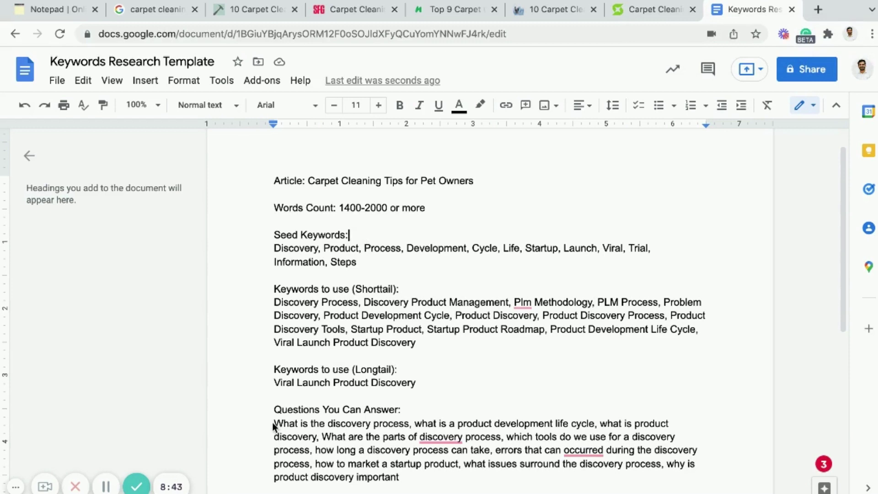
left_click_drag(274, 424, 410, 426)
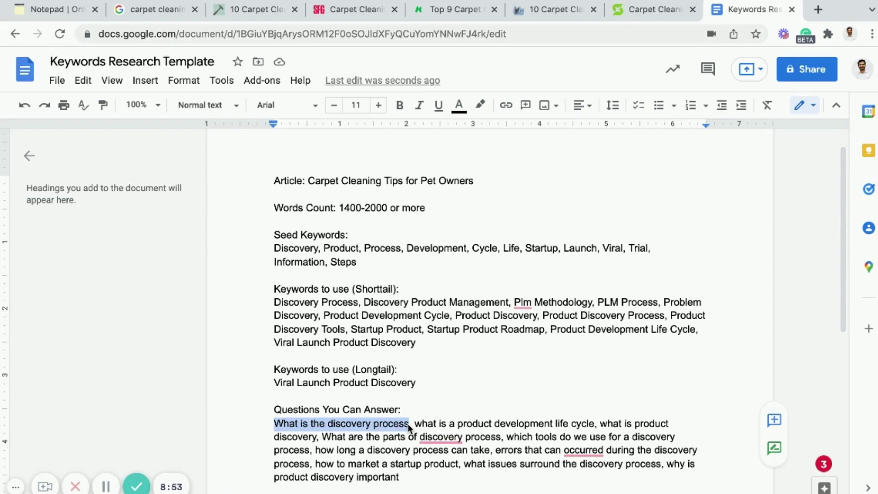
mouse_move(446, 438)
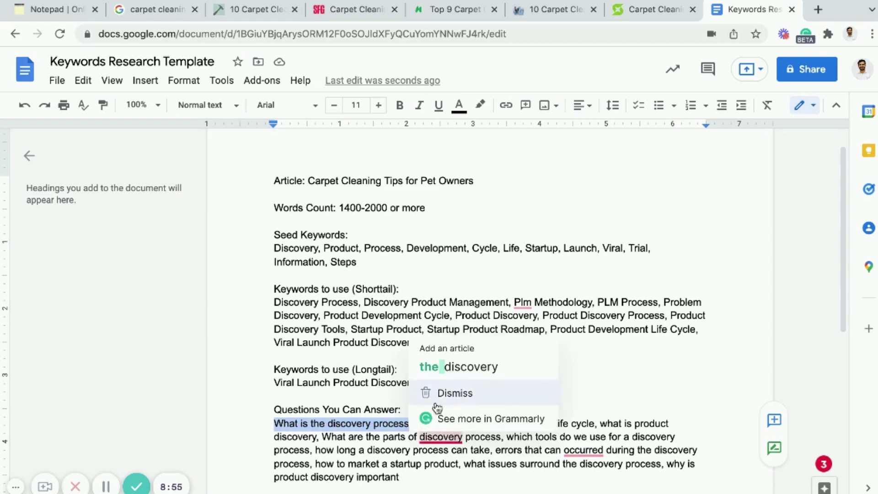
left_click(371, 452)
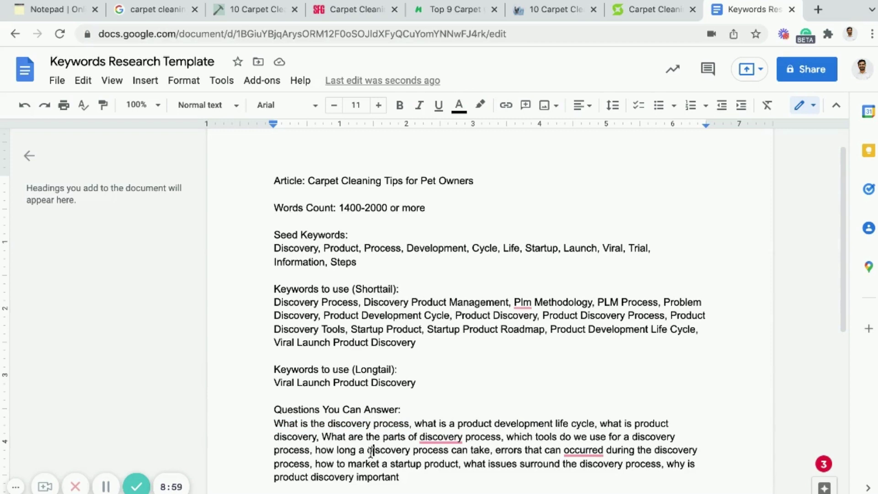
Step: Switch to the Google results for "carpet cleaning tips for pet owners" and examine the People also ask section
mouse_move(163, 11)
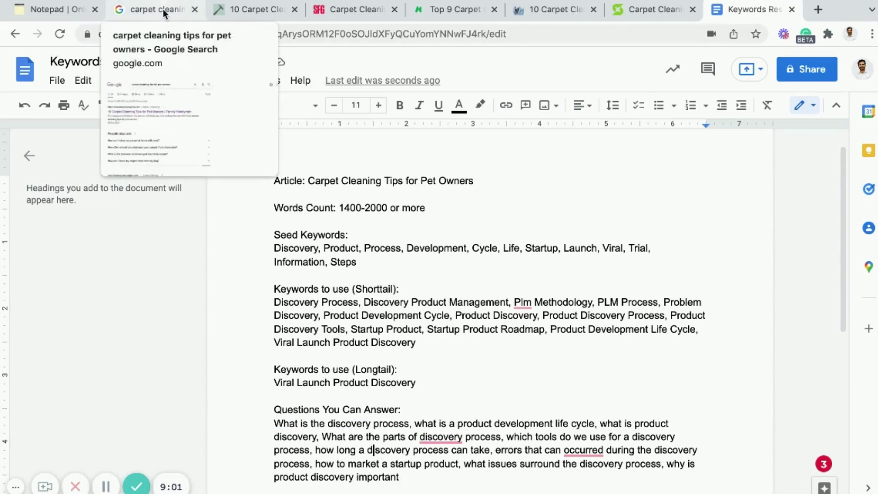
left_click(163, 11)
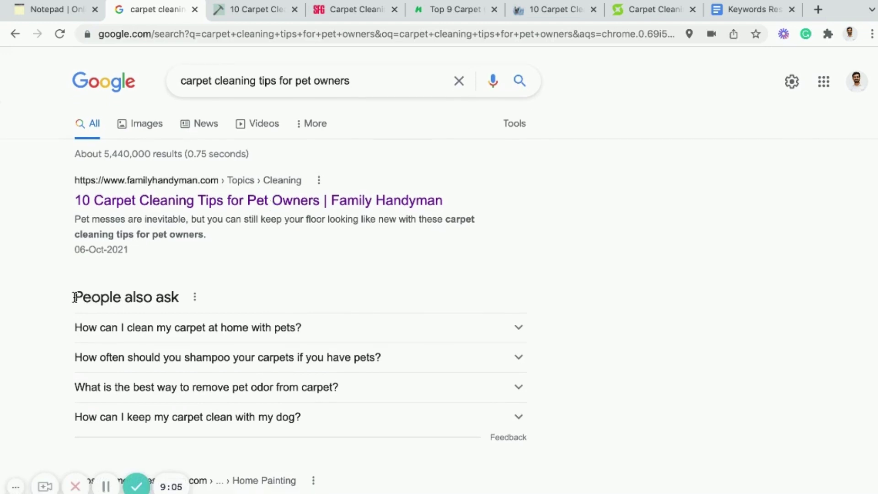
left_click_drag(76, 297, 183, 301)
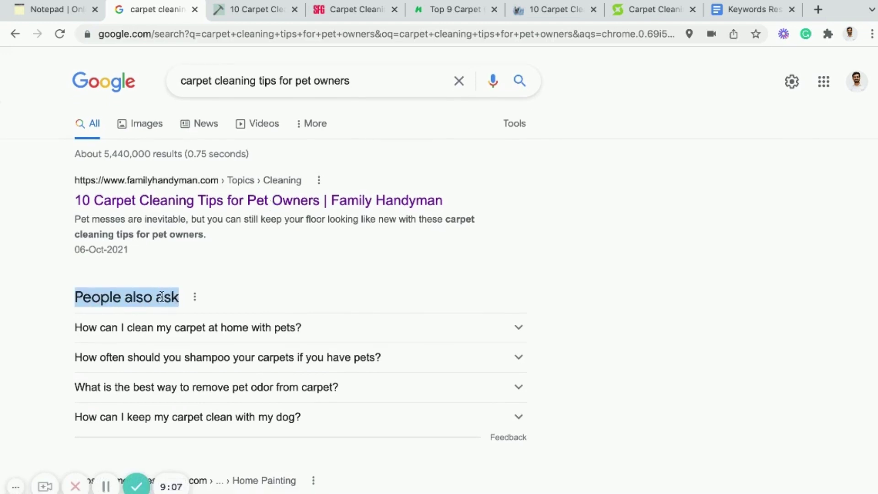
left_click(160, 296)
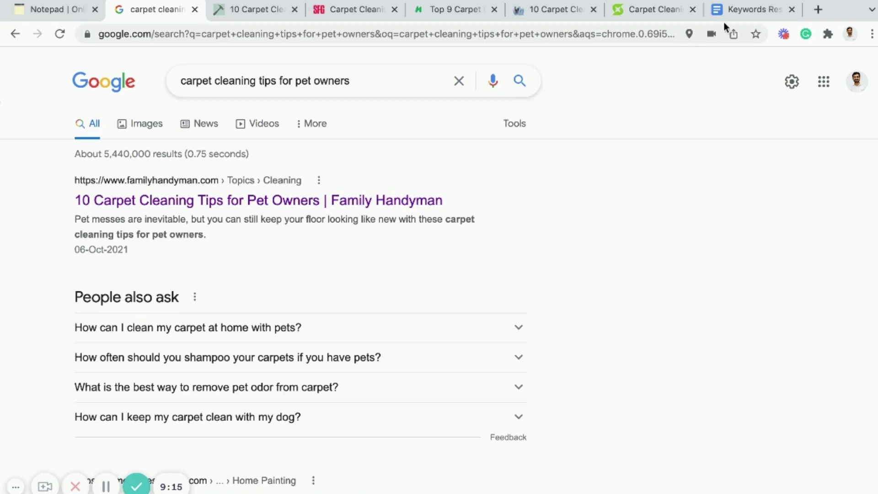
Step: Return to the keywords template in Google Docs and review the first sample question, "What is the discovery process"
left_click(736, 10)
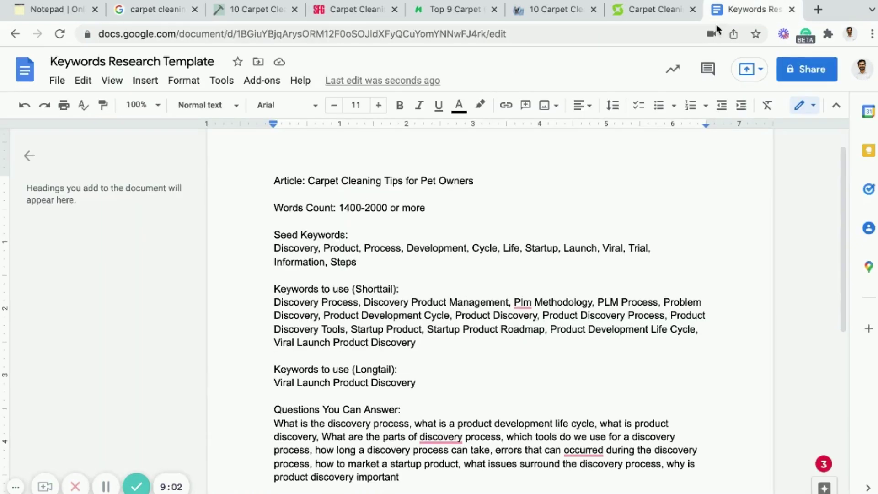
left_click_drag(273, 423, 409, 424)
left_click(409, 424)
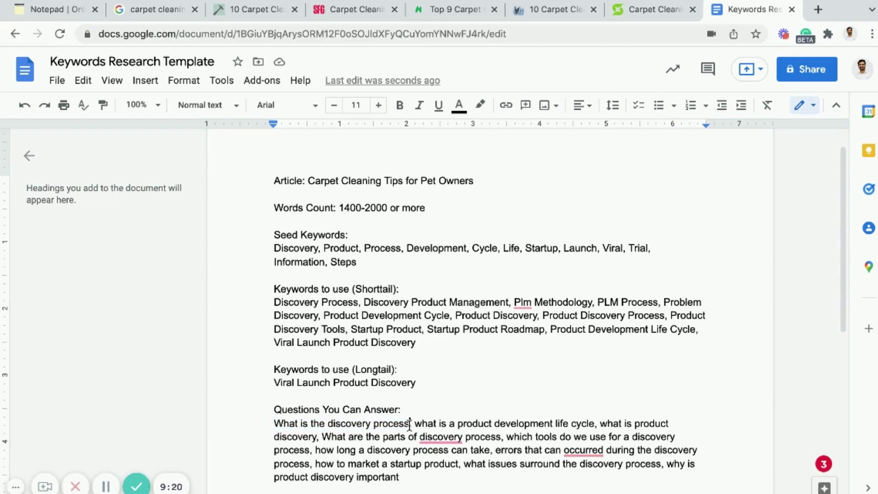
left_click(408, 477)
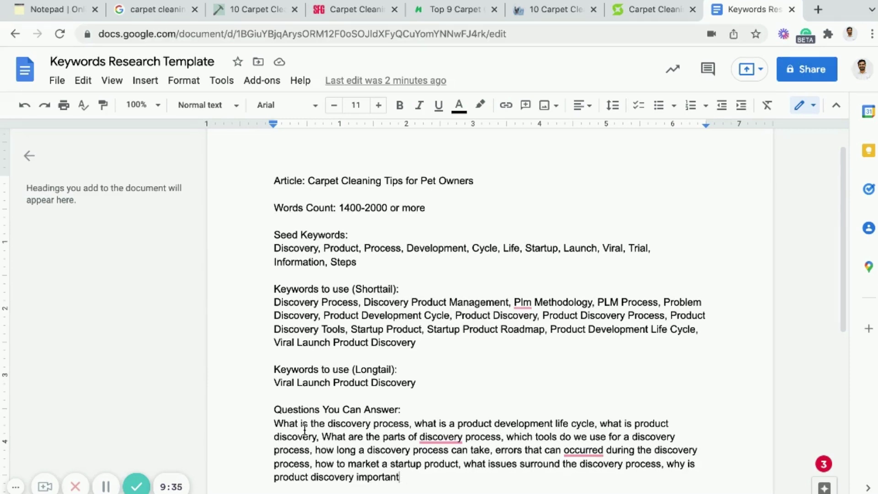
left_click(273, 423)
left_click_drag(273, 424, 409, 426)
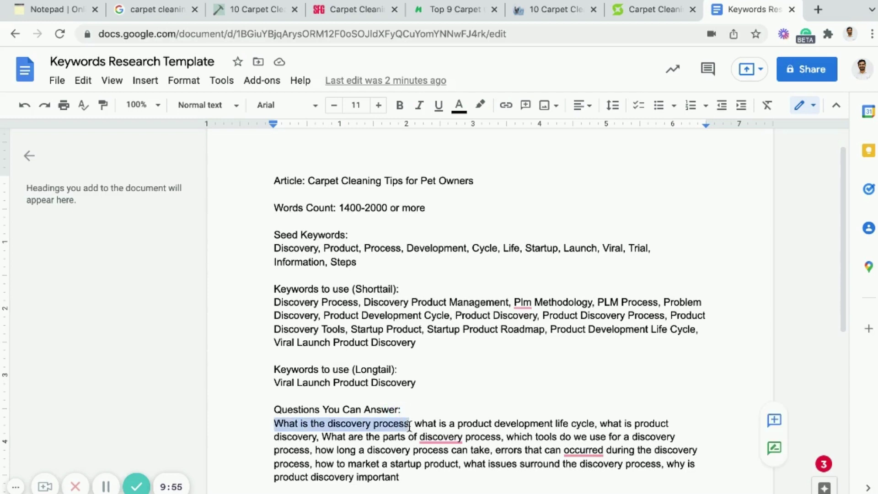
left_click(409, 425)
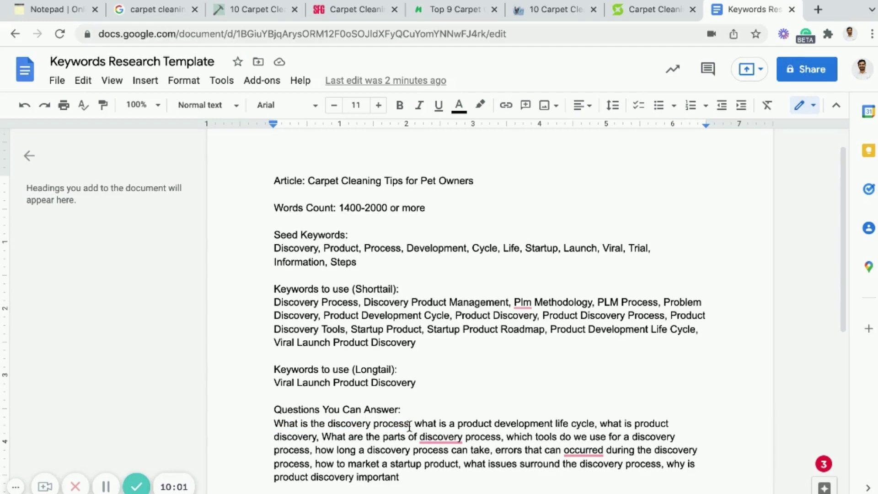
Step: Switch to the Google results, expand "How can I clean my carpet at home with pets?" and read its answer
left_click(166, 9)
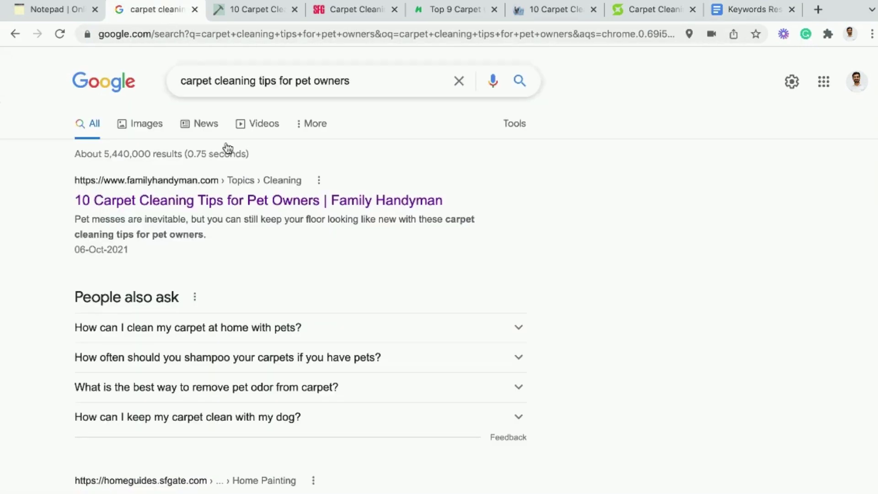
left_click(142, 328)
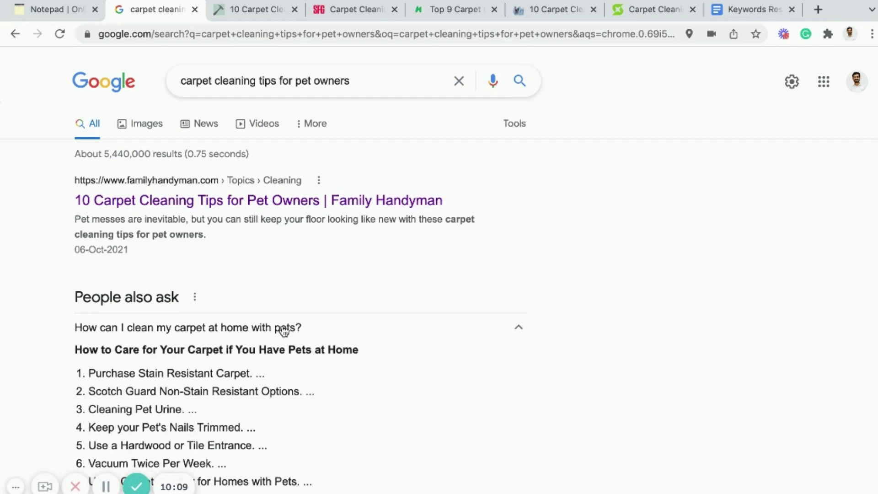
scroll(284, 330, "down", 3)
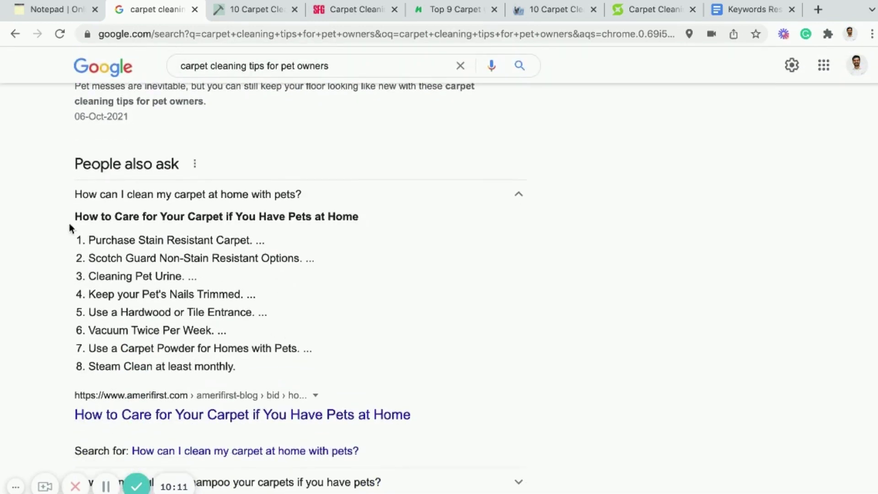
left_click_drag(76, 214, 353, 212)
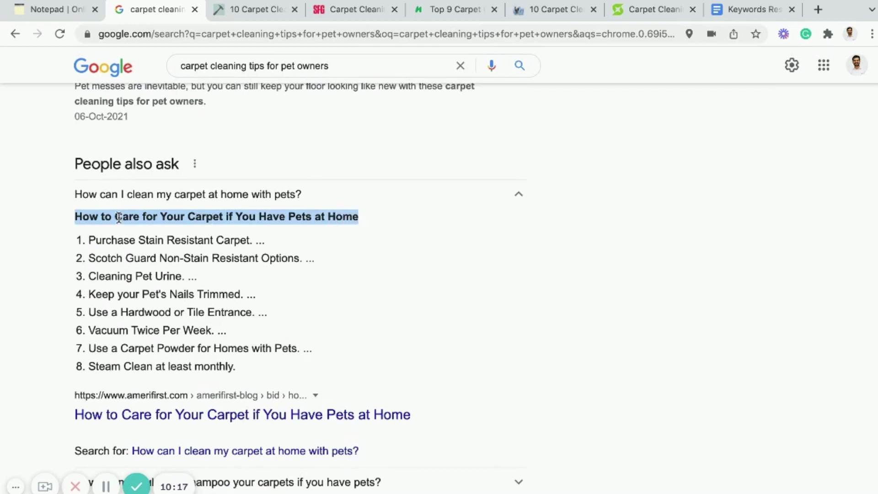
scroll(119, 217, "down", 1)
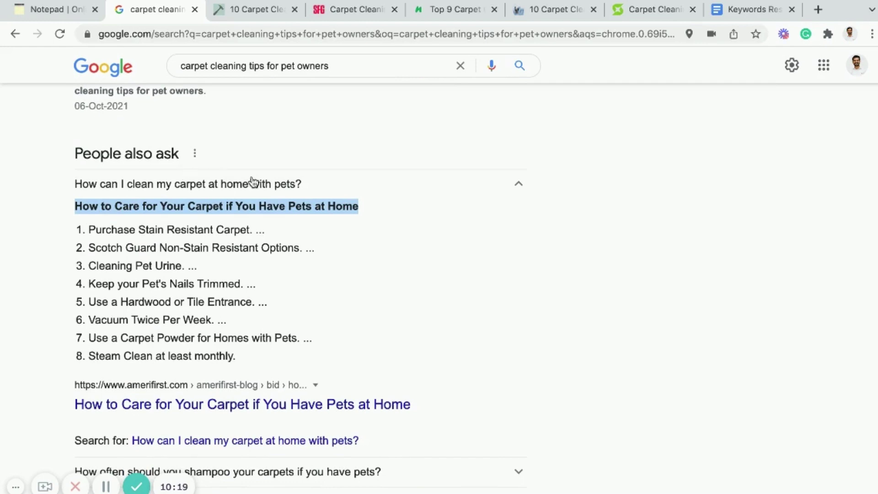
Step: Expand "How often should you shampoo your carpets if you have pets?" and read its answer paragraph
scroll(249, 185, "down", 3)
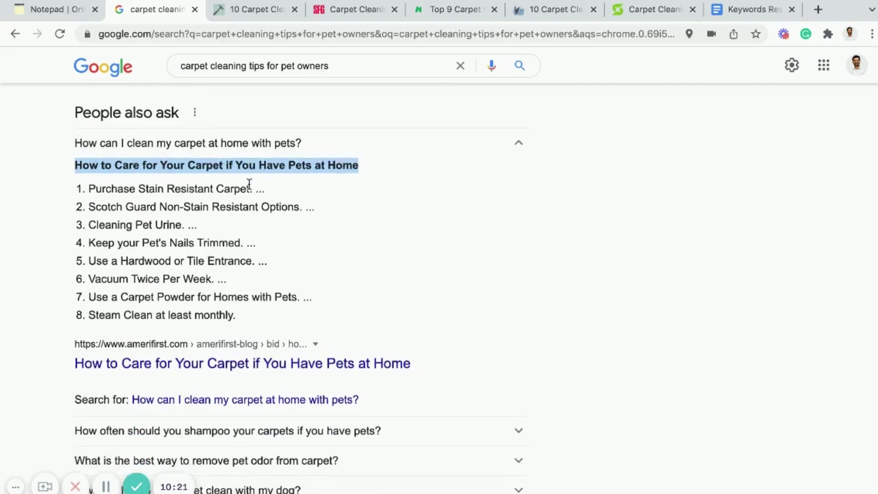
scroll(249, 183, "down", 1)
scroll(249, 183, "down", 5)
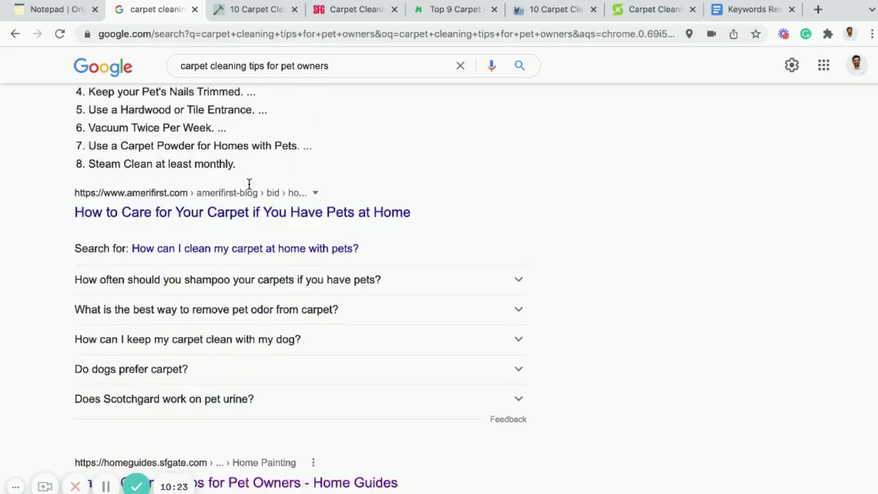
scroll(249, 184, "down", 4)
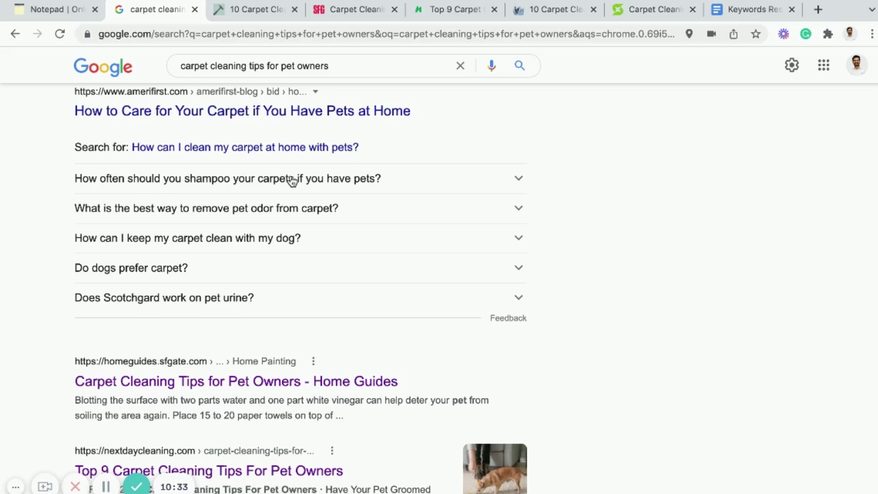
left_click(375, 182)
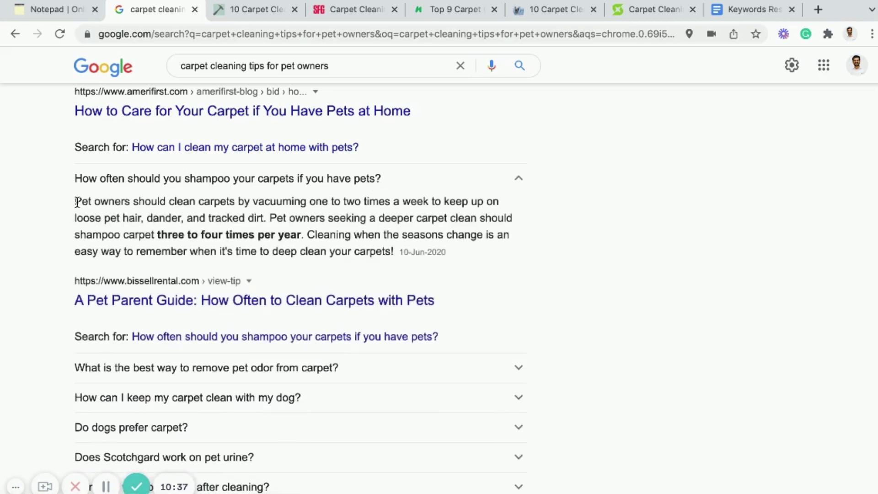
left_click_drag(75, 201, 394, 249)
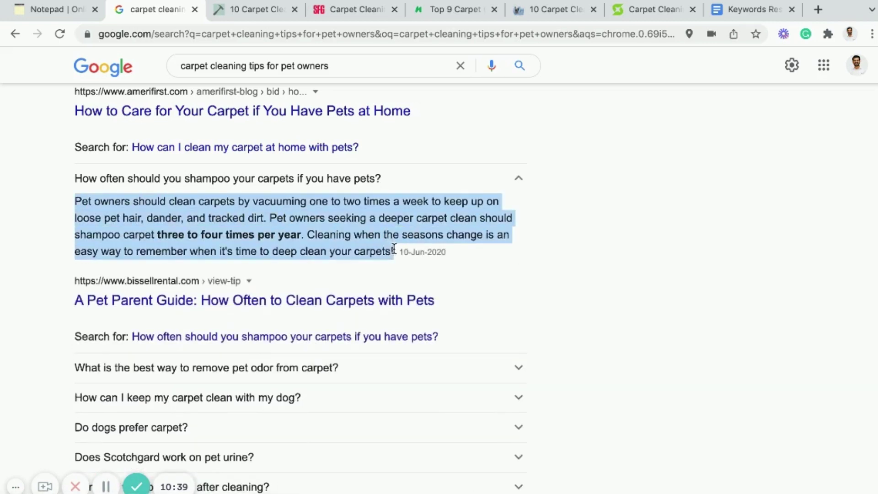
left_click(170, 231)
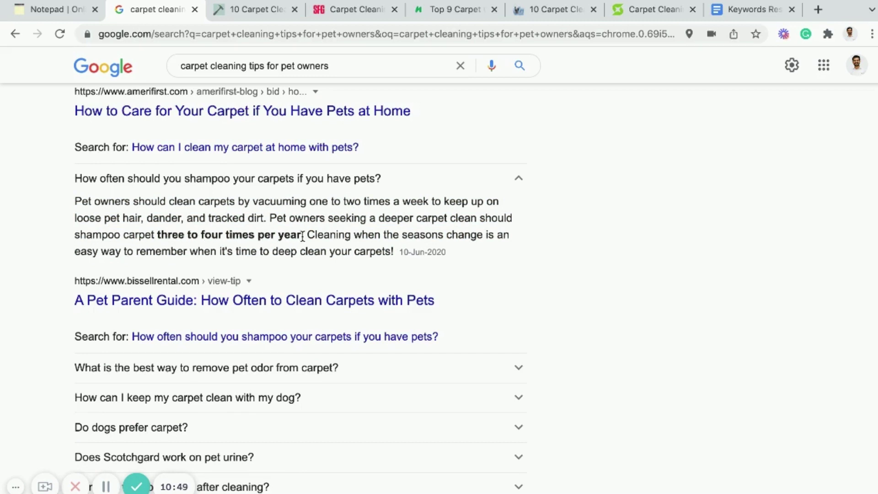
Step: Examine the recommended yearly shampooing frequency, and expand the question "What is the best way to remove pet odor from carpet?"
left_click_drag(270, 218, 299, 234)
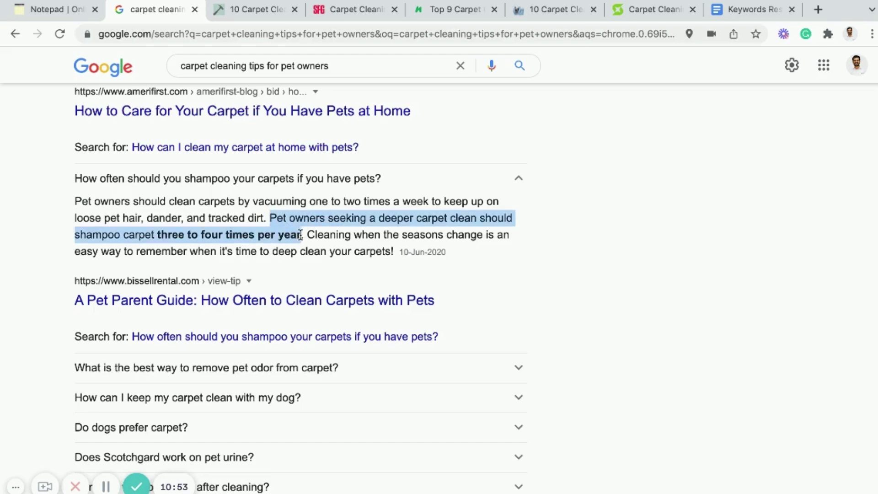
left_click(300, 236)
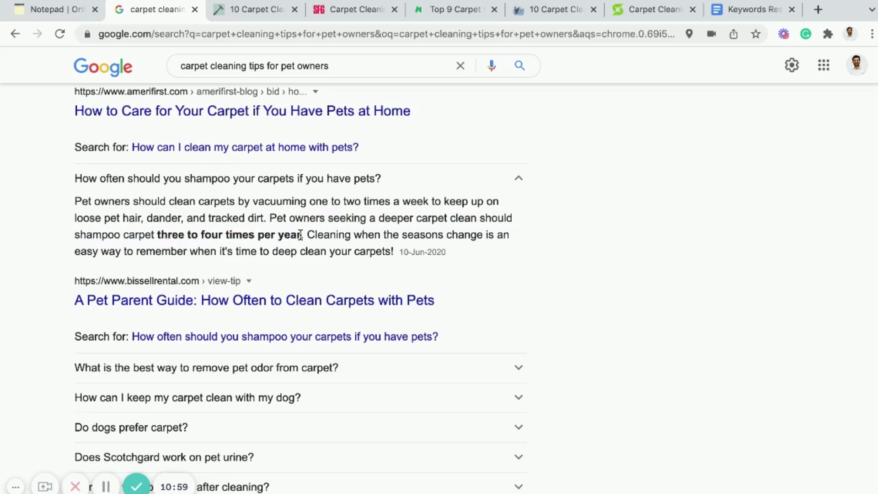
scroll(265, 397, "down", 5)
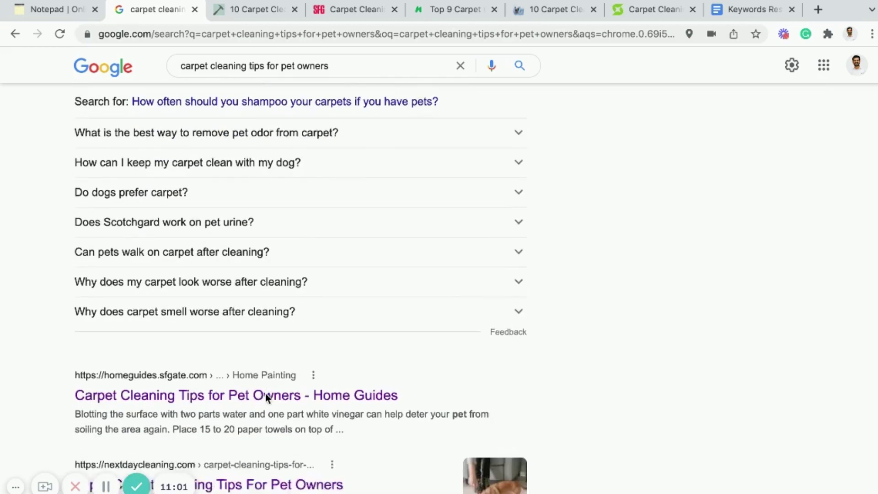
left_click(309, 128)
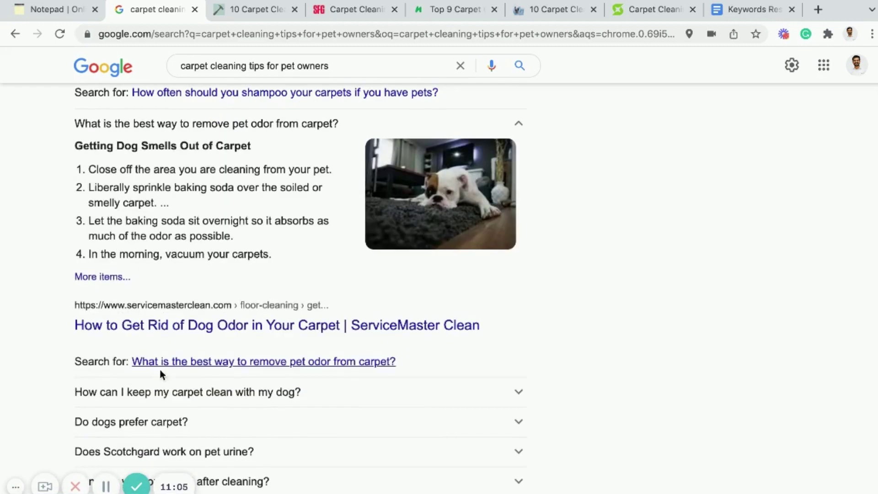
Step: Expand "How can I keep my carpet clean with my dog?" and "Do dogs prefer carpet?", and read the bold part of the latter answer
left_click(166, 391)
scroll(165, 392, "down", 5)
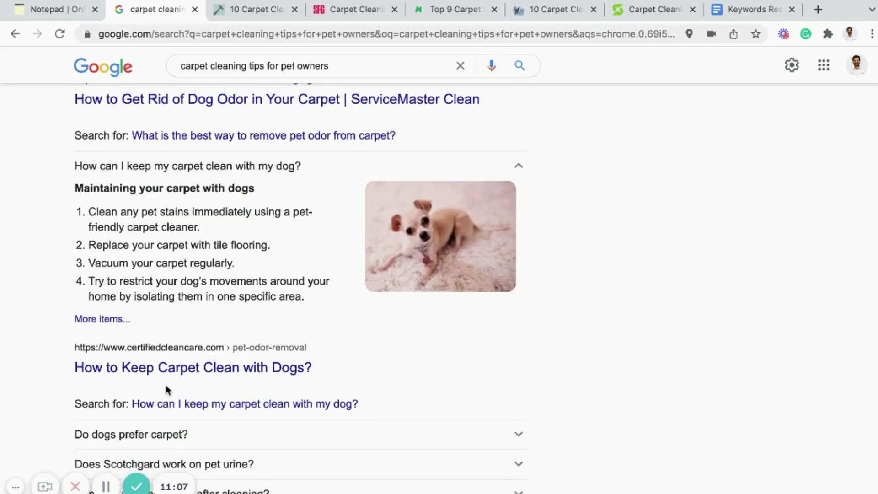
scroll(207, 242, "down", 3)
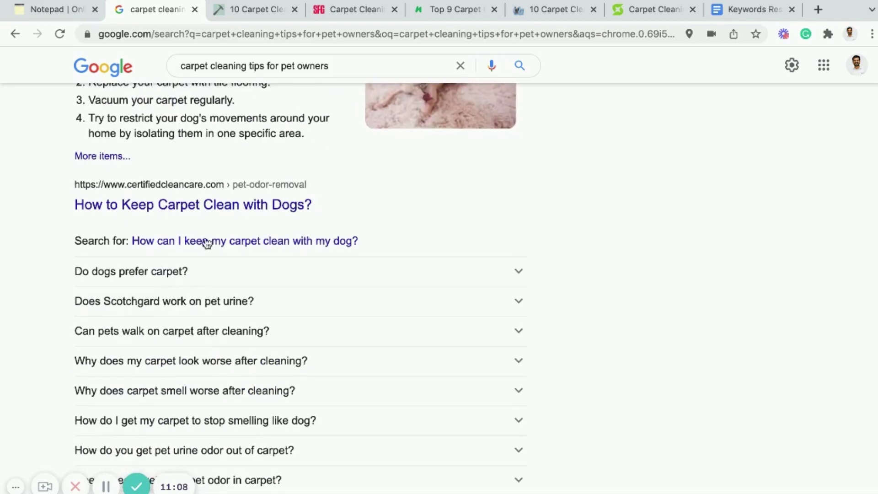
left_click(206, 281)
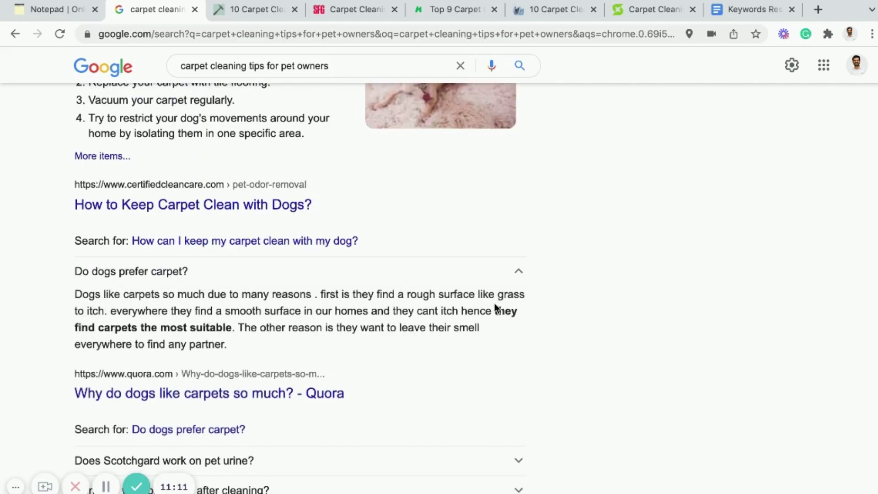
left_click_drag(520, 311, 234, 326)
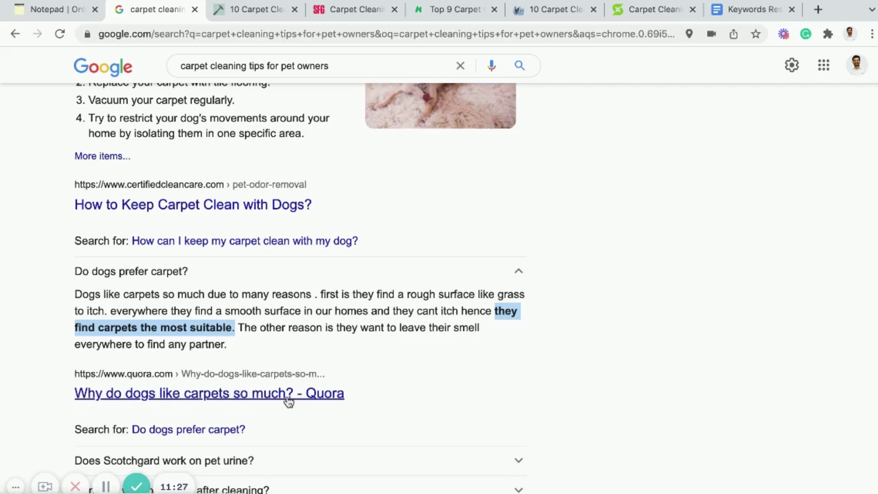
left_click(504, 316)
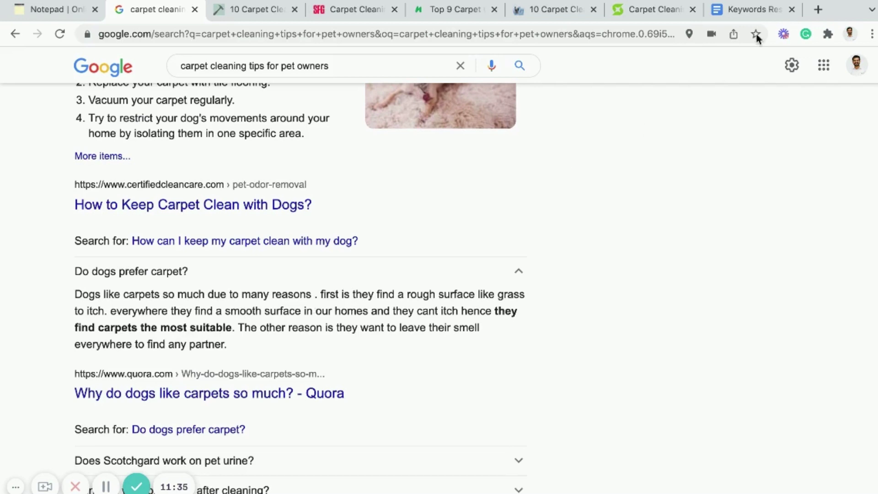
Step: Return to the keywords template in Google Docs and review its sample questions and short-tail keywords, including "Discovery Process"
left_click(751, 11)
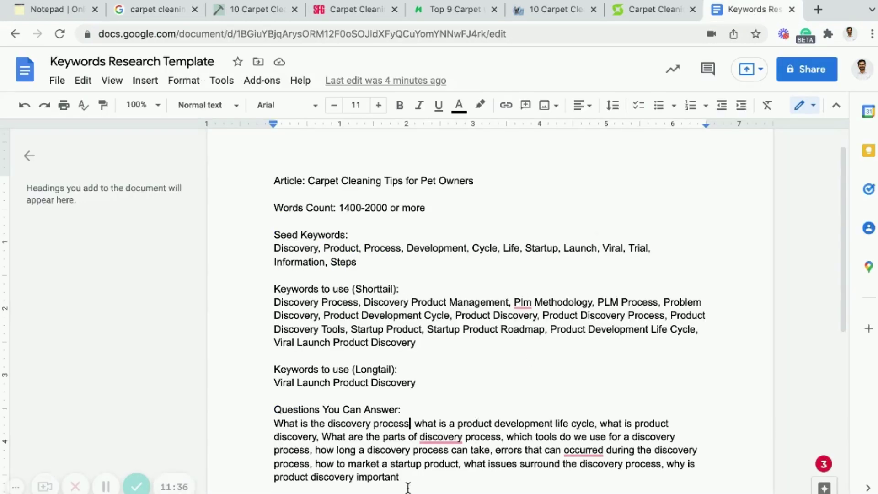
left_click_drag(400, 477, 274, 421)
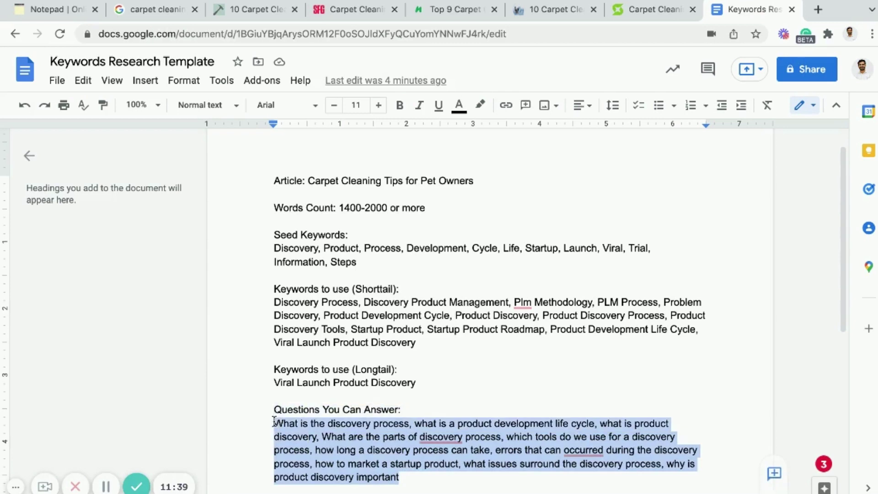
left_click(273, 421)
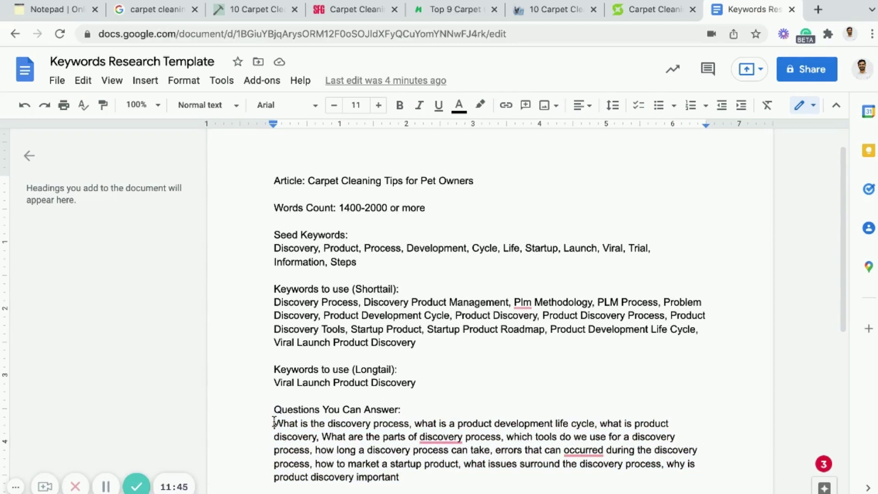
left_click_drag(415, 342, 274, 303)
left_click(273, 304)
left_click_drag(274, 303, 360, 303)
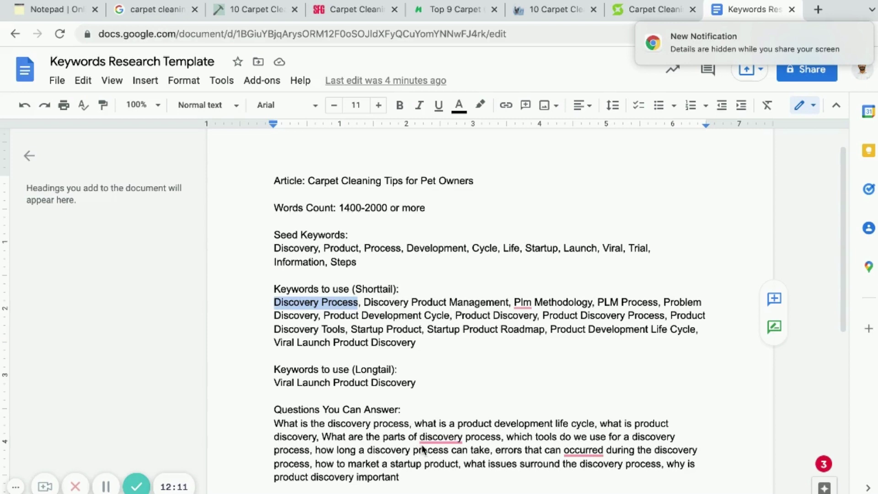
Step: Delete all the sample questions under "Questions You Can Answer" in the template
left_click(405, 478)
left_click_drag(278, 430, 276, 426)
key("BackSpace")
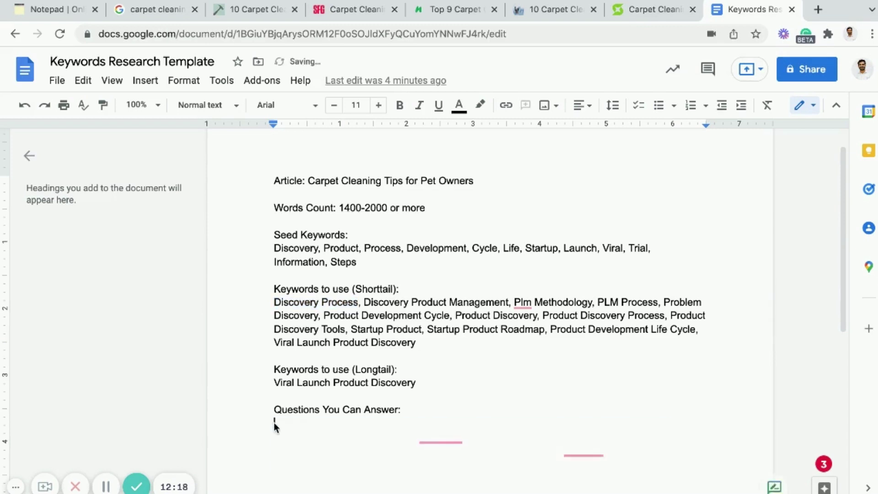
Step: Remove the sample keyword "Viral Launch Product Discovery" from the long-tail keywords section
left_click(432, 383)
left_click_drag(417, 382, 273, 382)
key("BackSpace")
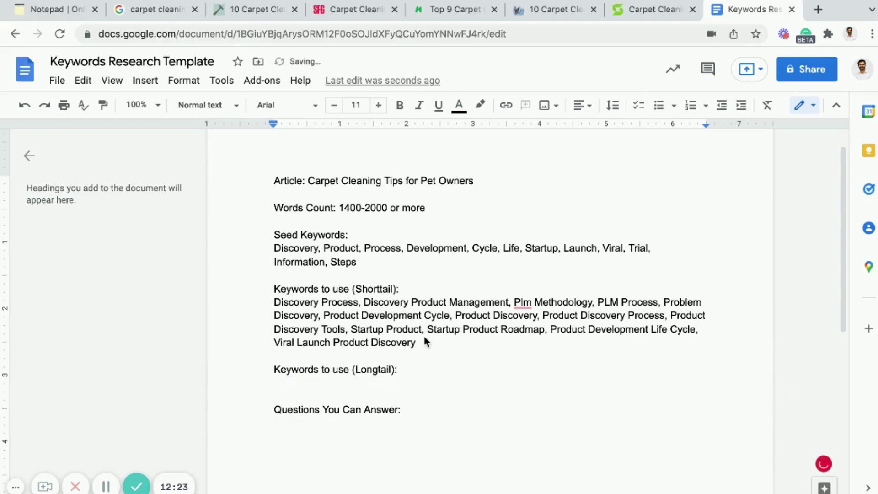
Step: Delete the sample lists under "Keywords to use (Shorttail)" and "Seed Keywords", keeping both headings
left_click_drag(416, 342, 262, 307)
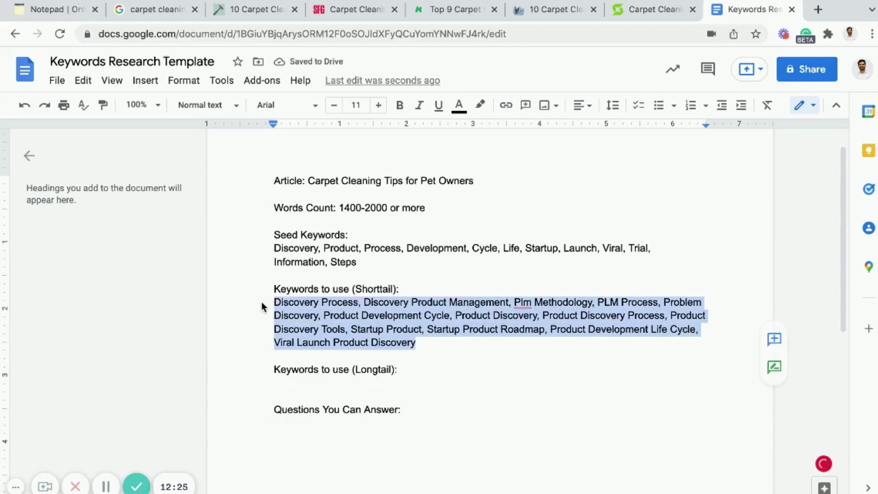
key("BackSpace")
left_click_drag(358, 261, 269, 246)
key("BackSpace")
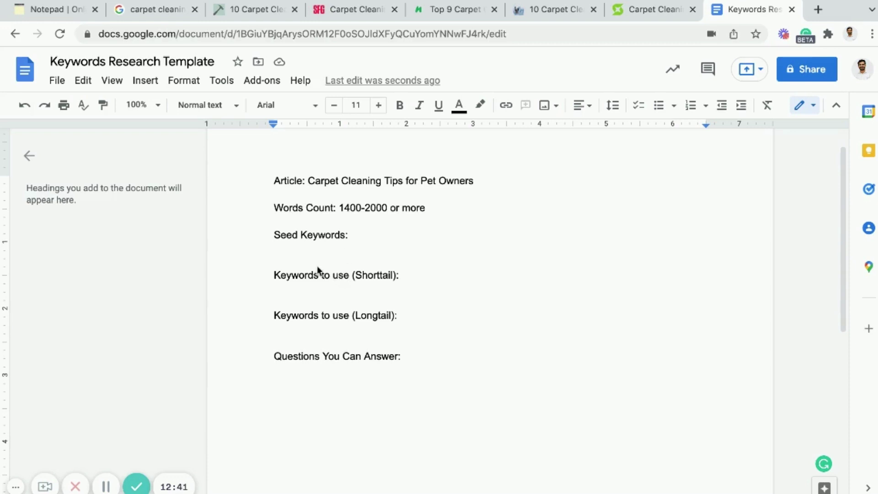
Step: Go through the empty seed, short-tail, long-tail and question sections, placing the cursor on the line under "Questions You Can Answer"
double_click(285, 237)
left_click(260, 244)
double_click(297, 291)
left_click(297, 326)
left_click(299, 370)
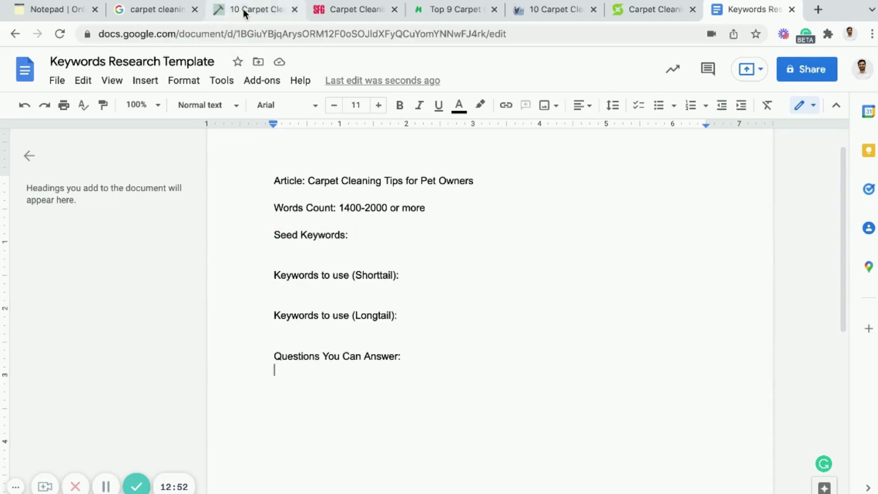
Step: Look through the open competitor articles on carpet cleaning for pet owners, including the FastKlean and Shiny Carpet Cleaning pages
left_click(341, 10)
left_click(455, 7)
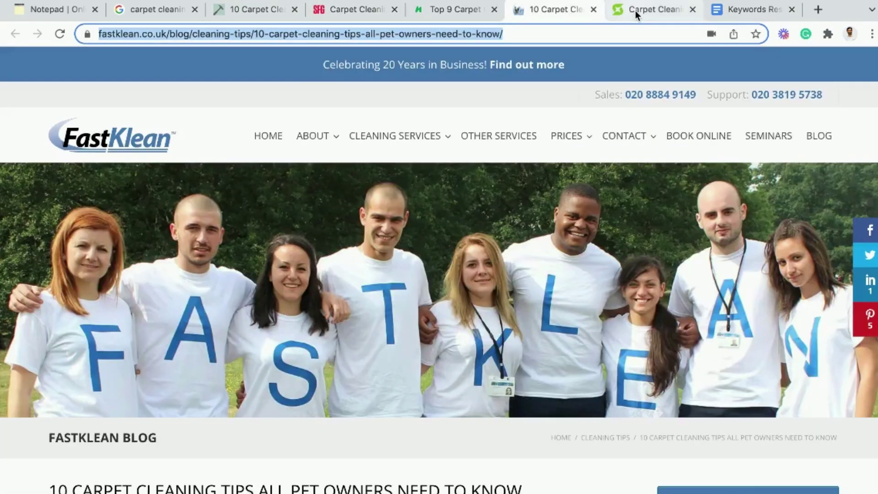
left_click(636, 10)
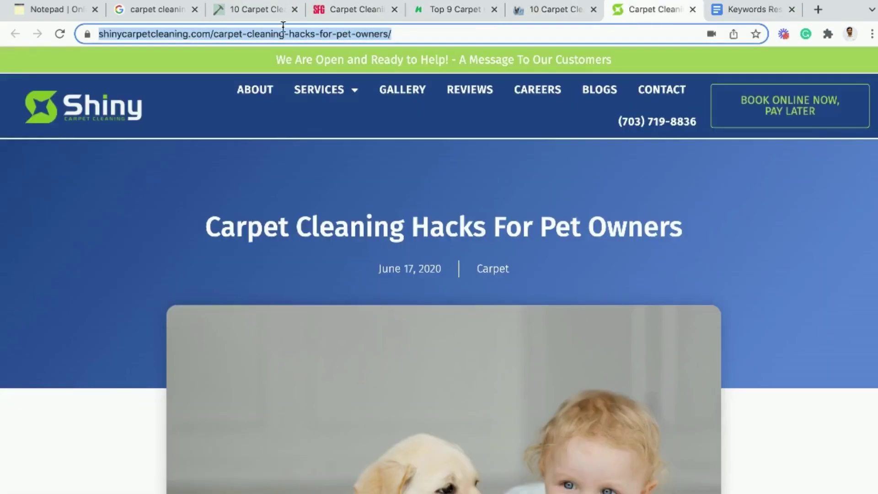
Step: Copy the web address of the Family Handyman article "10 Carpet Cleaning Tips for Pet Owners"
left_click(241, 13)
left_click(210, 37)
key("ctrl+c")
key("BackSpace")
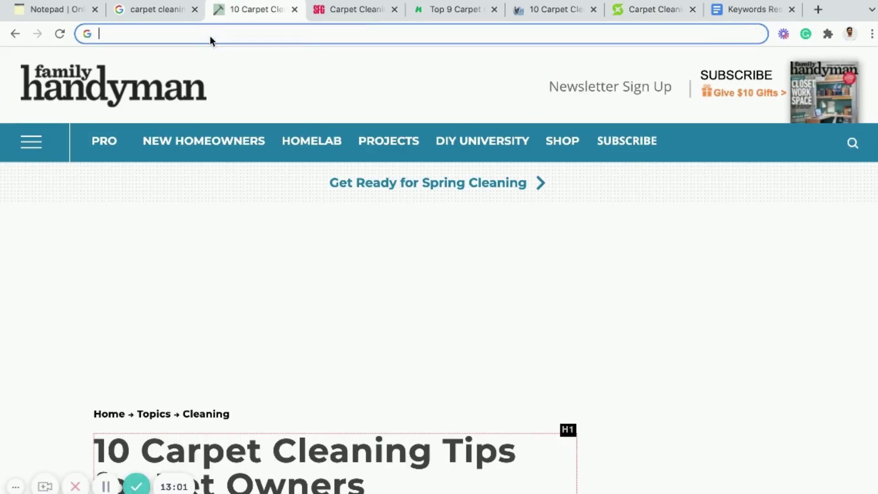
Step: Add the heading "Resources to read (or resources to research from):" below the questions section of the Google Docs template
left_click(739, 7)
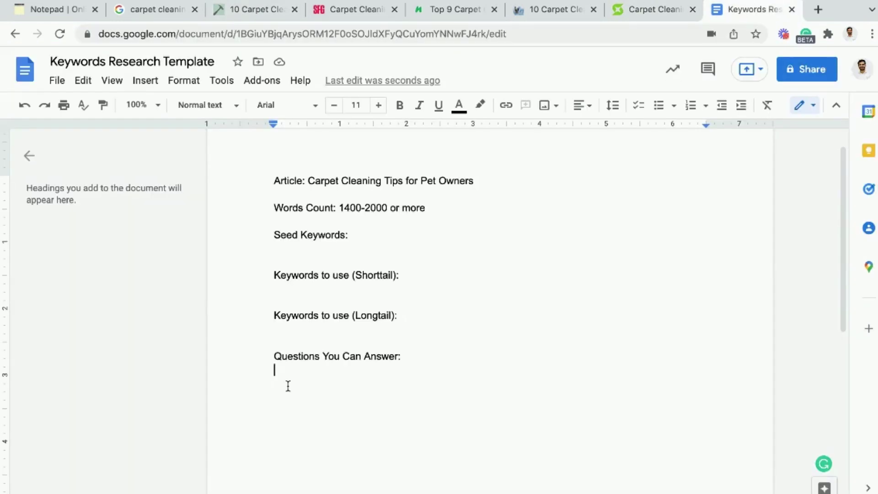
key("Return")
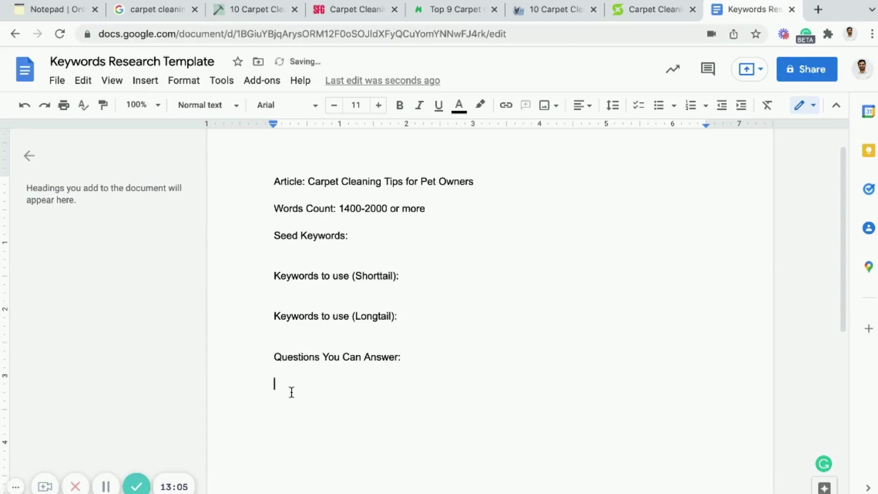
type("Resources to read")
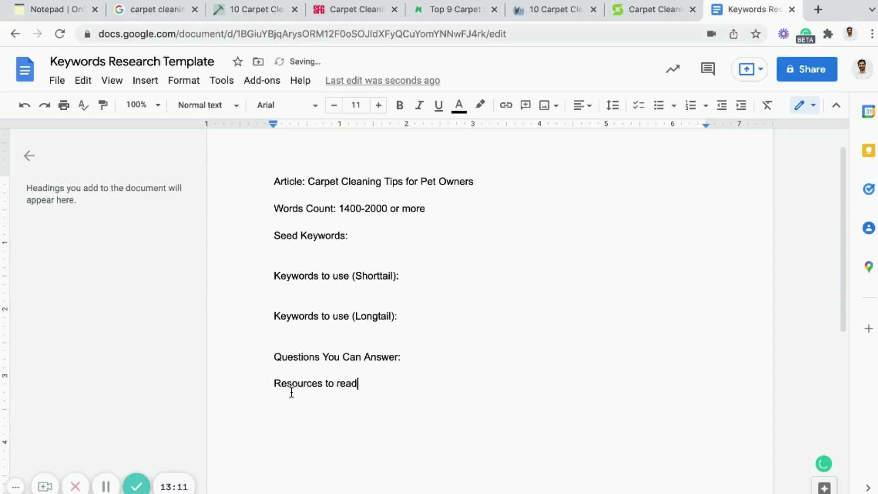
type(" (or resouc")
key("BackSpace")
type("rces to r")
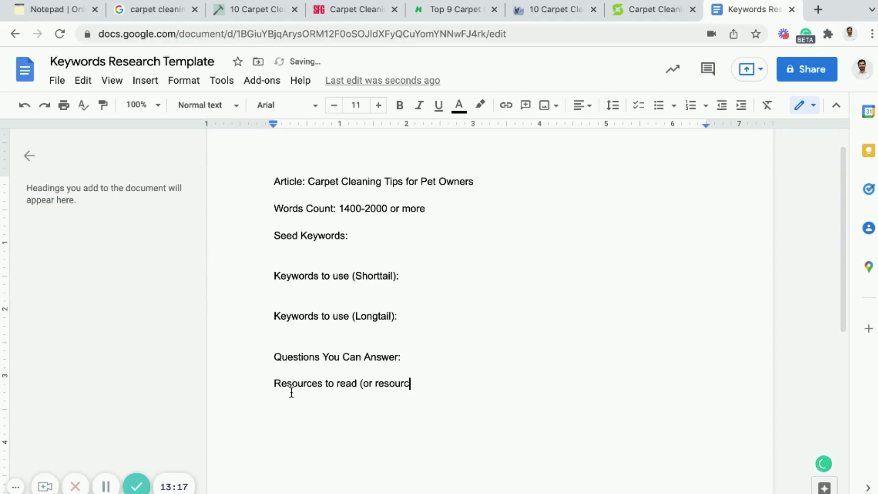
type("esear")
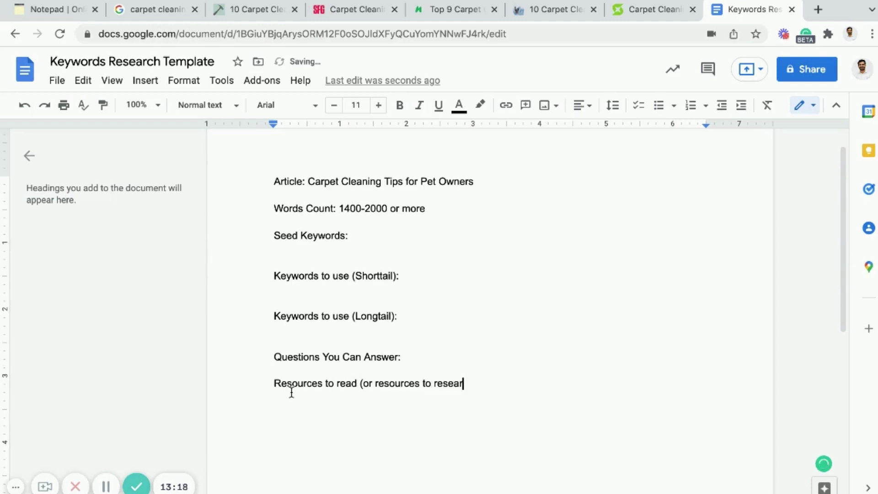
type("ch from):")
key("Return")
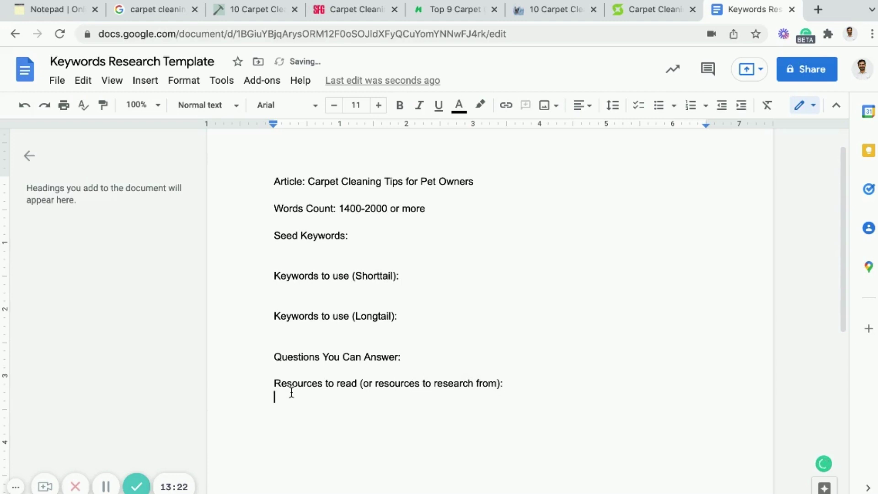
Step: Start a numbered list under the resources heading with the copied Family Handyman article link as item 1
type("1.")
key("ctrl+v")
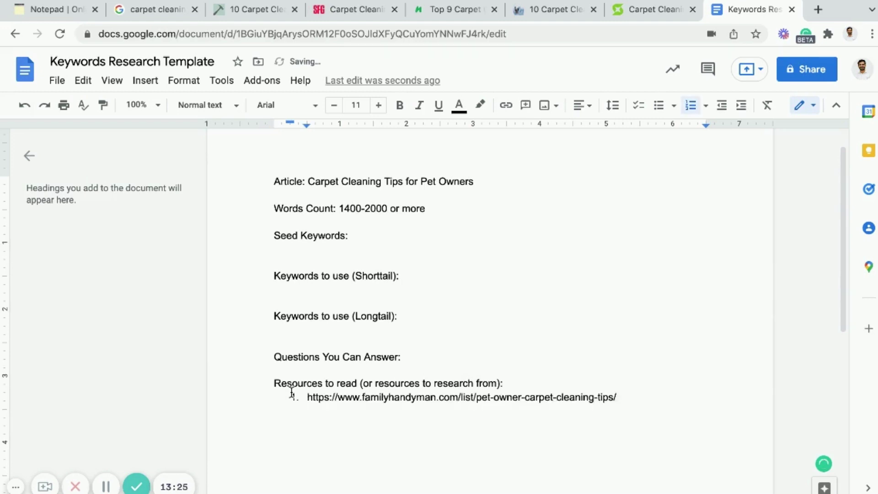
key("Return")
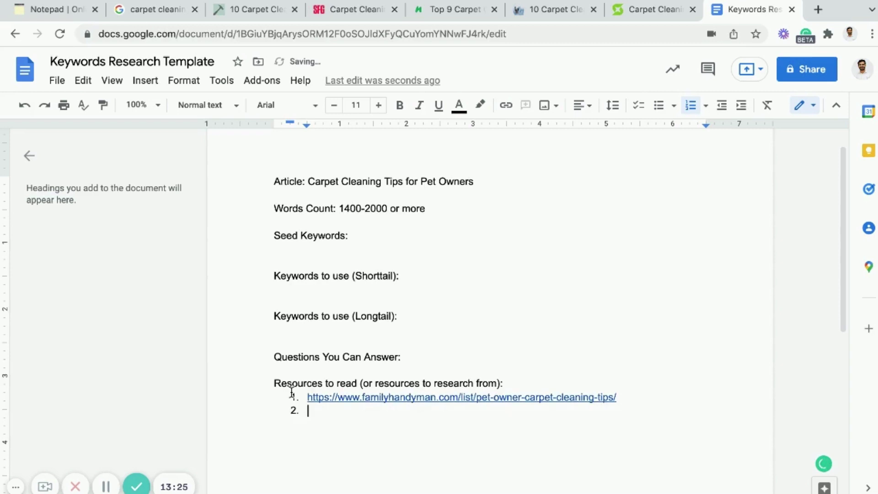
Step: Return to the Family Handyman article and close its page
left_click(263, 11)
left_click(264, 34)
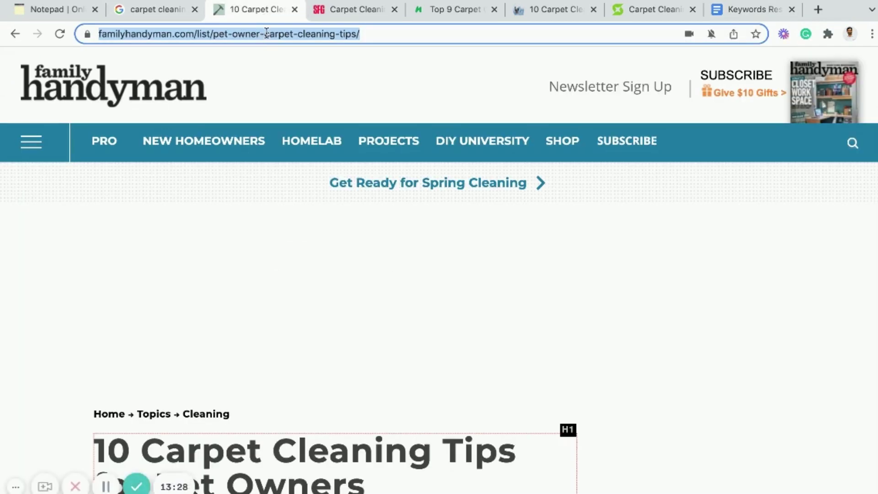
left_click(294, 10)
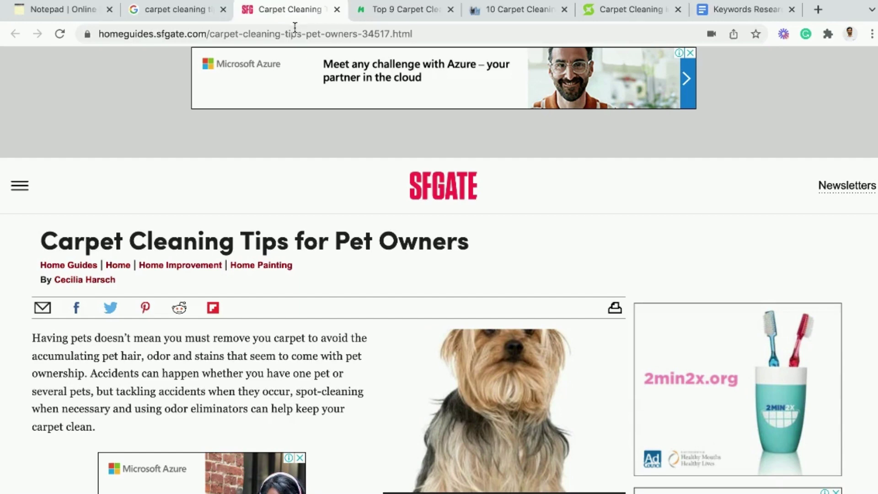
Step: Copy the SFGate Home Guides article's address, close that page, and paste the address as item 2 of the template's resources list
left_click(293, 32)
key("super+x")
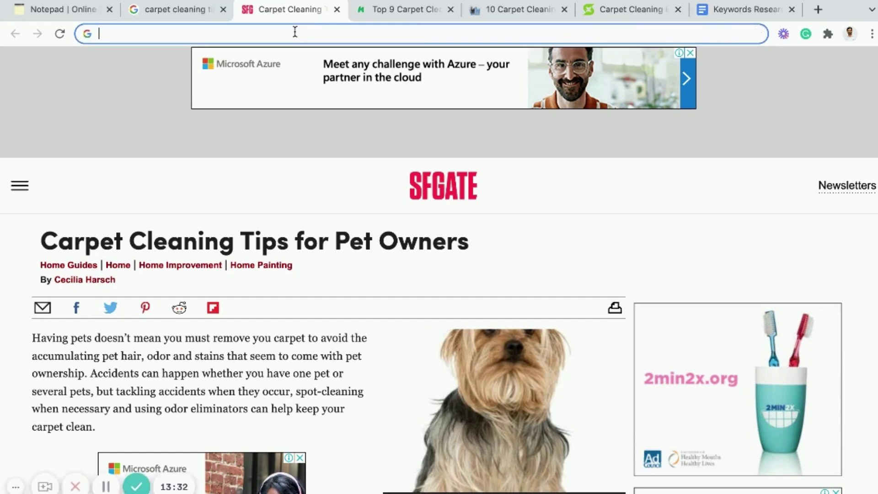
key("super+w")
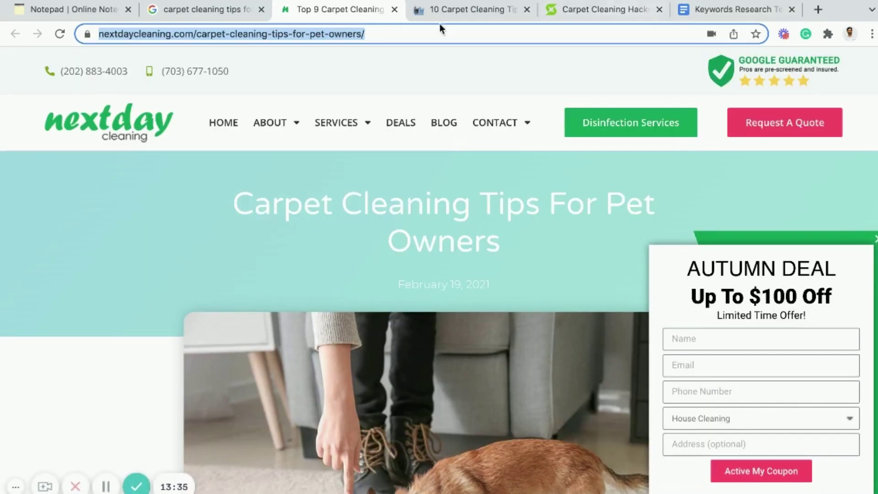
left_click(688, 9)
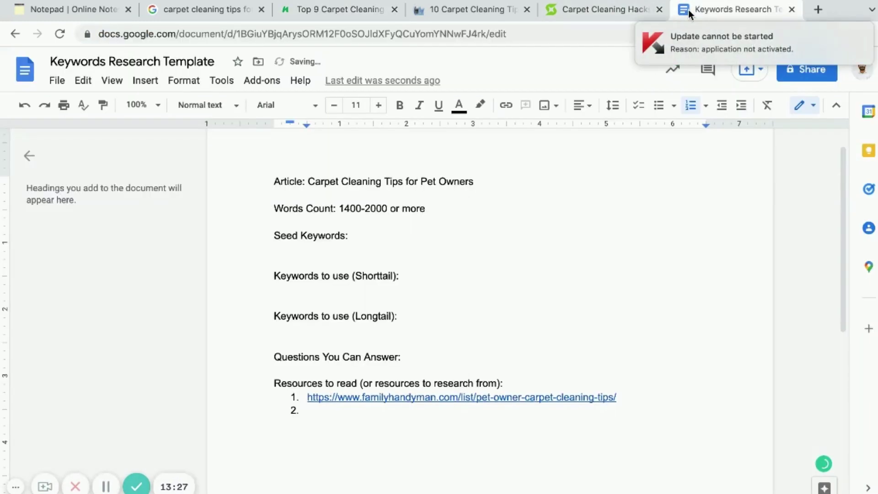
key("super+v")
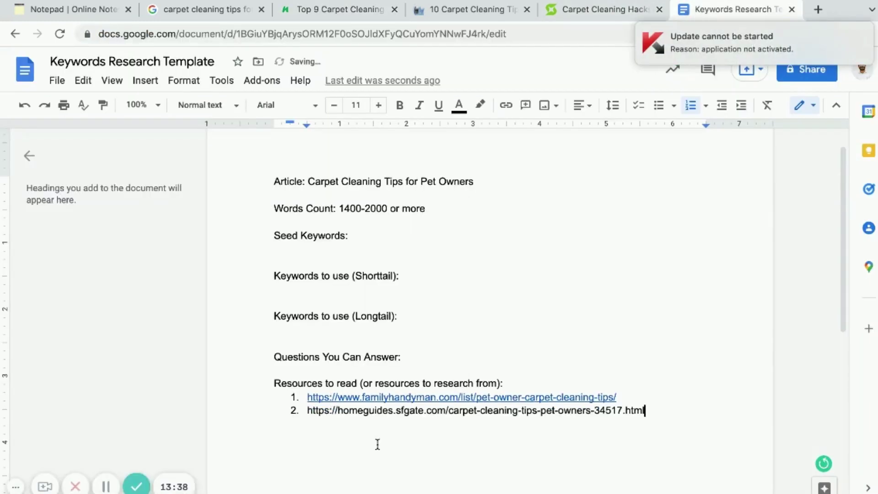
Step: Cut the Nextday Cleaning article's address, close that page, and paste the address as item 3 of the template's resources list
key("Return")
left_click(314, 10)
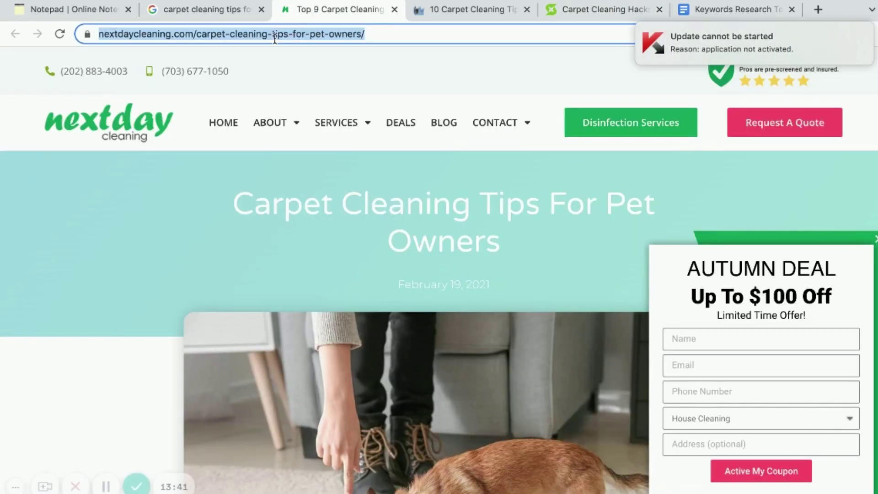
key("ctrl+x")
key("ctrl+w")
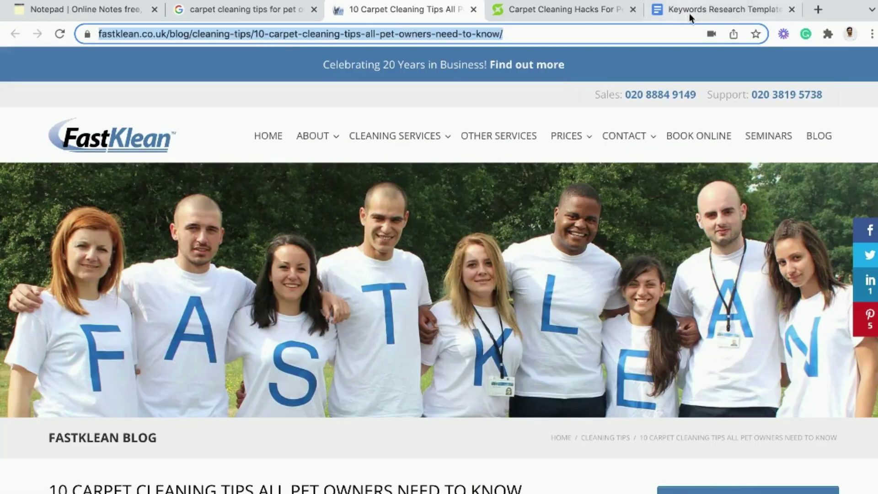
left_click(695, 7)
key("super+v")
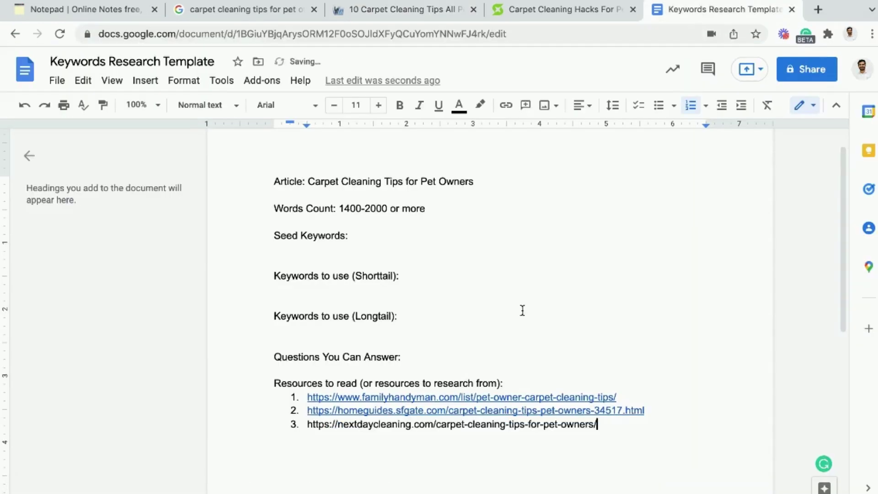
Step: Close the Google results page, then add the FastKlean article's address as item 4 of the resources list and close the article page
key("Return")
left_click(313, 10)
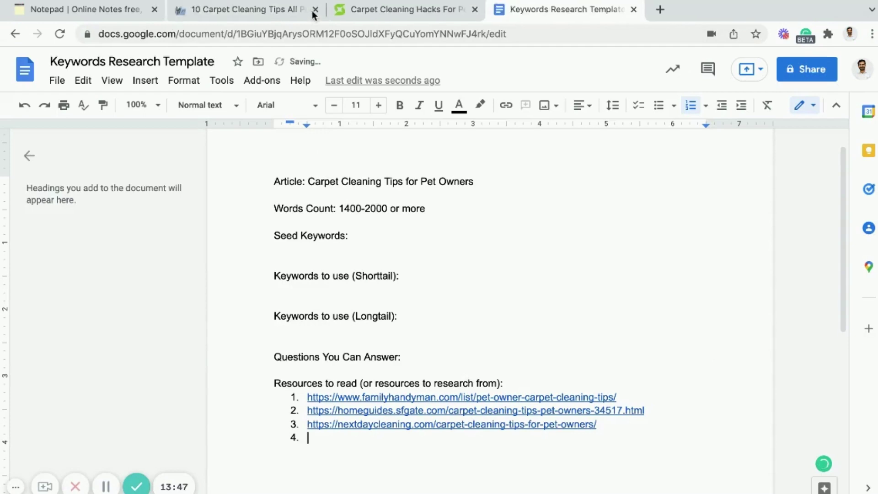
left_click(250, 12)
key("ctrl+x")
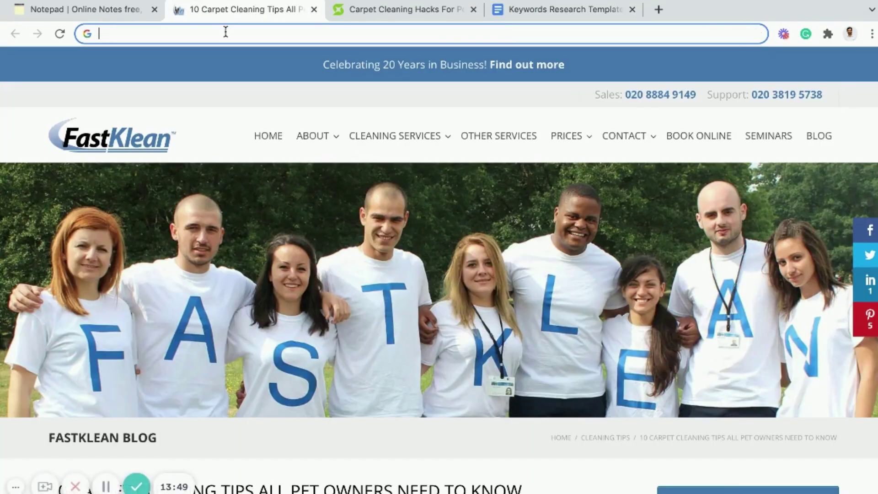
key("ctrl+w")
left_click(374, 15)
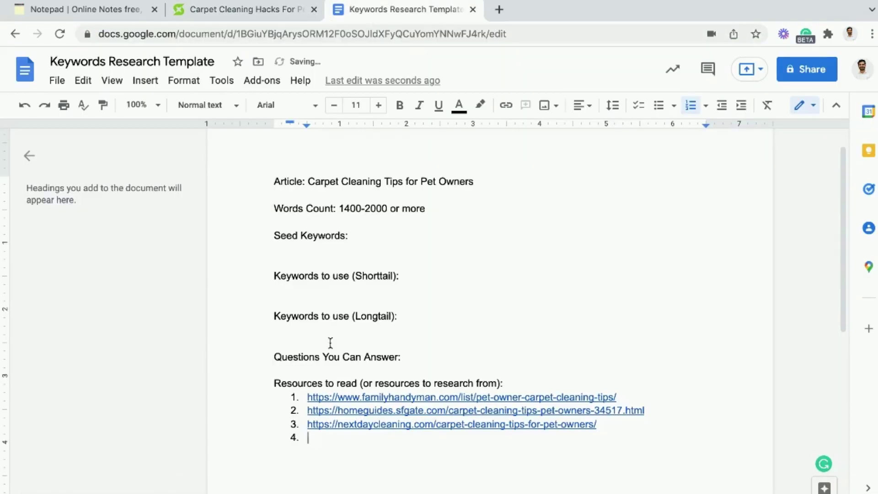
key("ctrl+v")
Step: Cut the Shiny Carpet Cleaning article's address, close that page, and paste the address as item 5 of the resources list
key("Return")
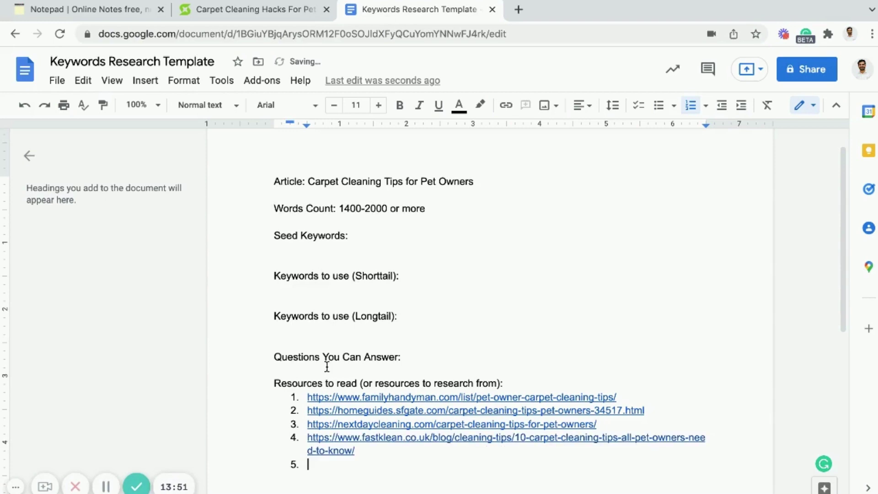
left_click(259, 12)
left_click(256, 33)
key("ctrl+x")
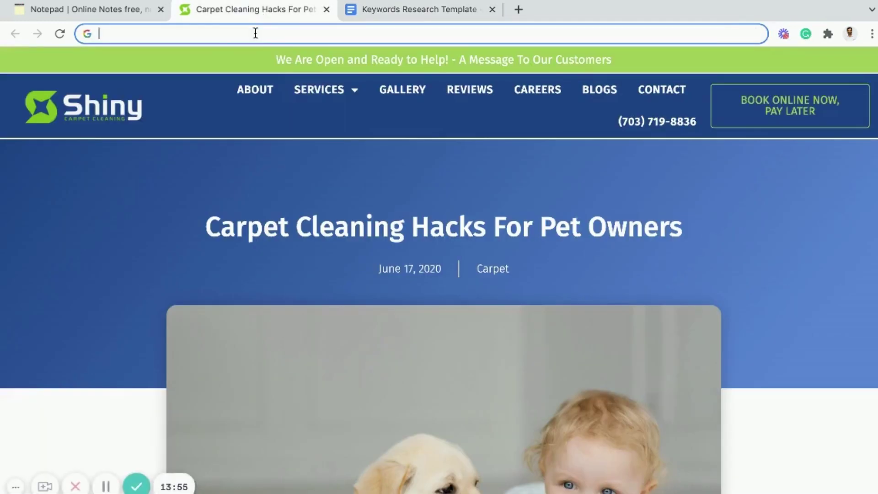
key("ctrl+w")
key("ctrl+v")
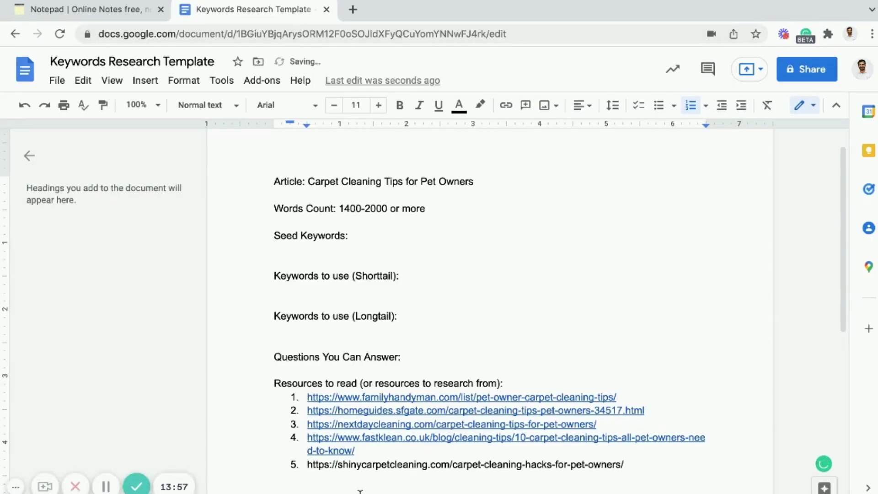
Step: End the numbered resources list after item 5 and close the online Notepad page
key("Return")
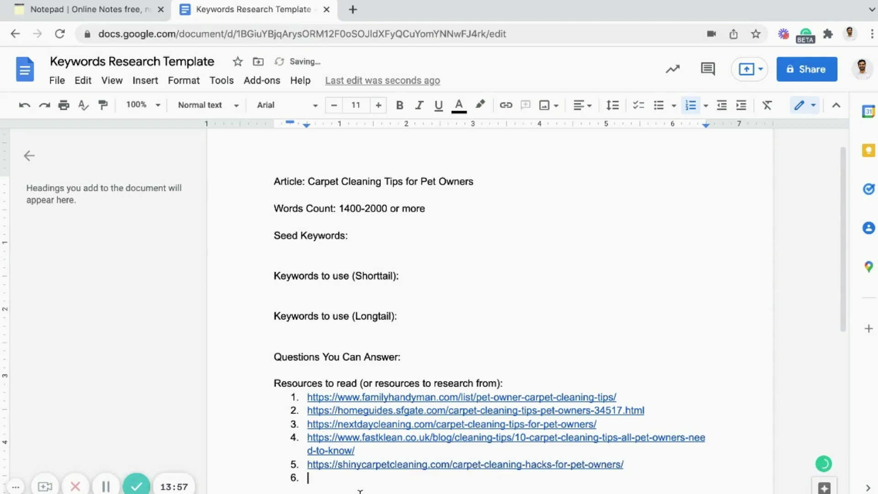
left_click(160, 9)
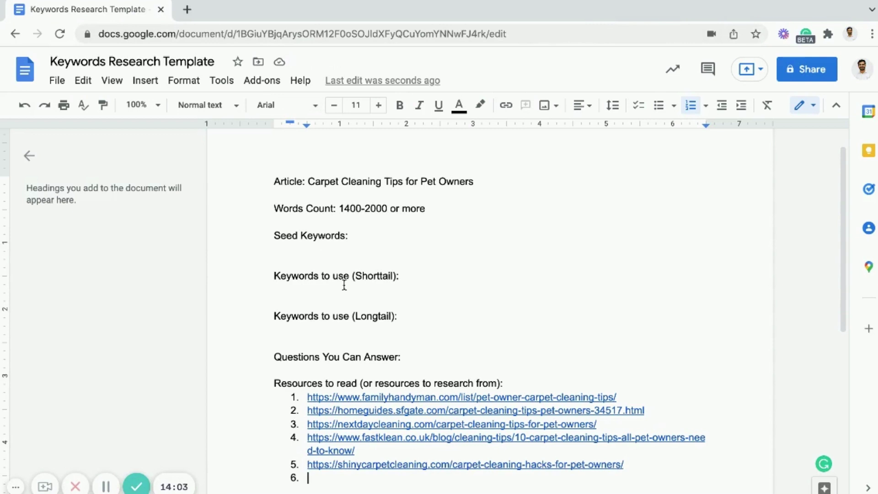
key("Return")
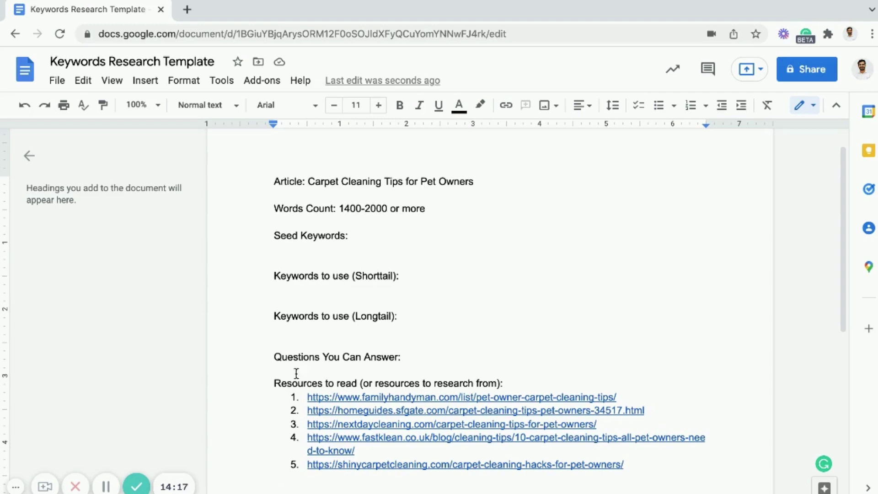
left_click(133, 486)
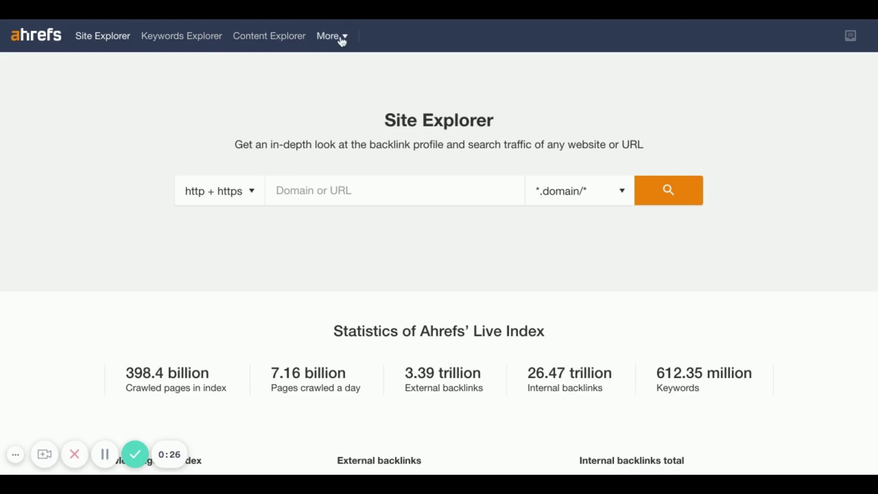
left_click(341, 40)
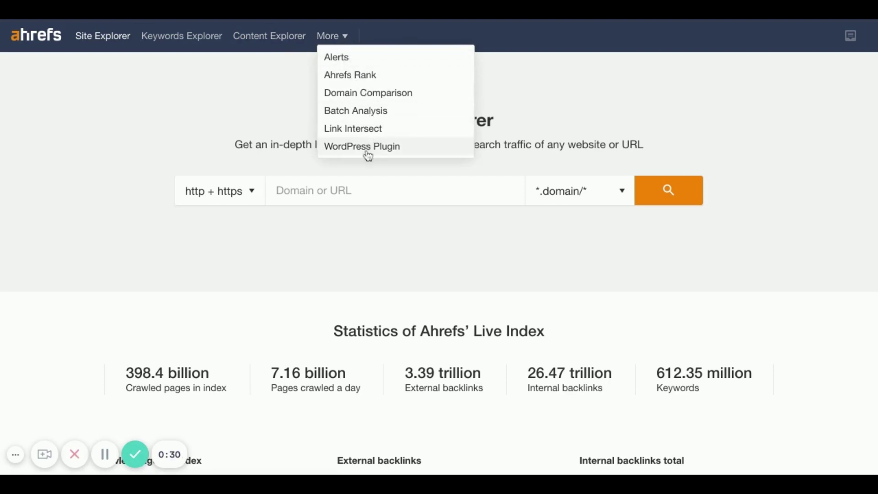
left_click(282, 144)
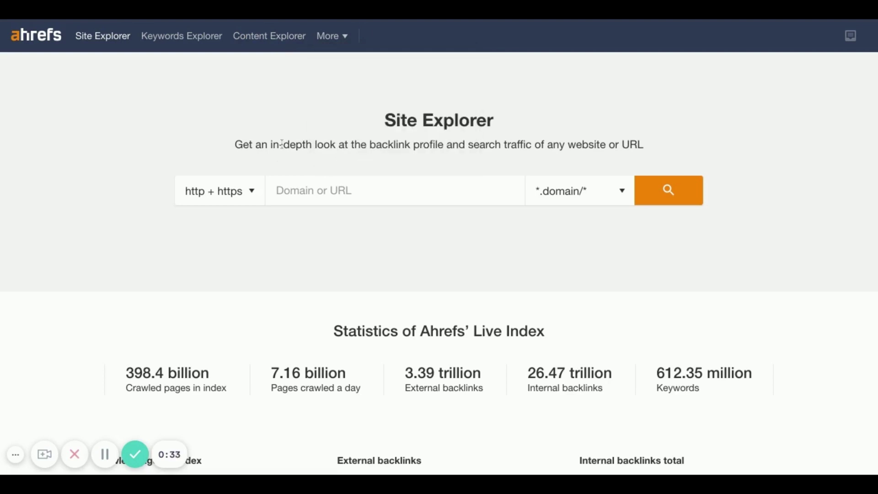
triple_click(400, 120)
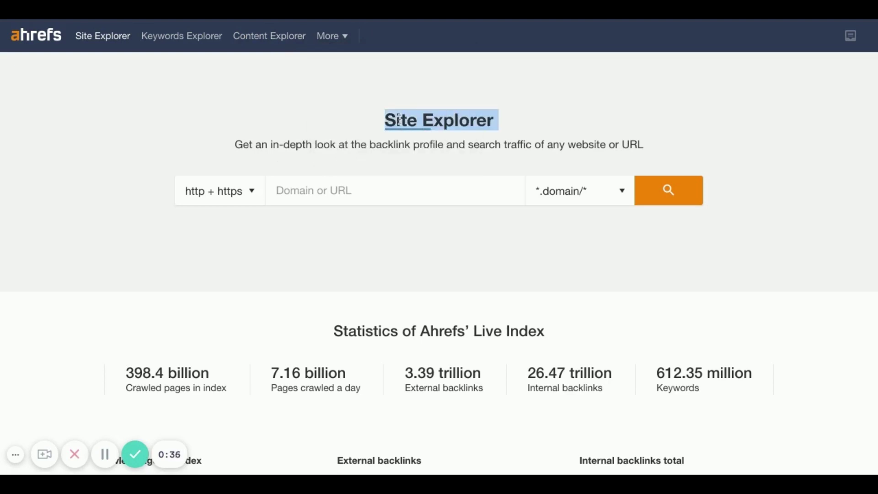
left_click(324, 140)
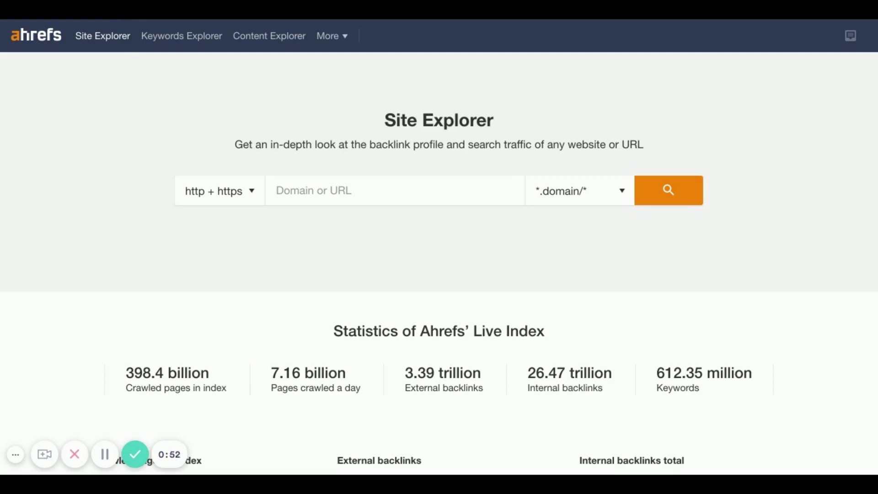
Step: Analyze the Family Handyman pet-owner carpet cleaning article in Ahrefs Site Explorer and open its organic keywords report
left_click(332, 187)
key("ctrl+v")
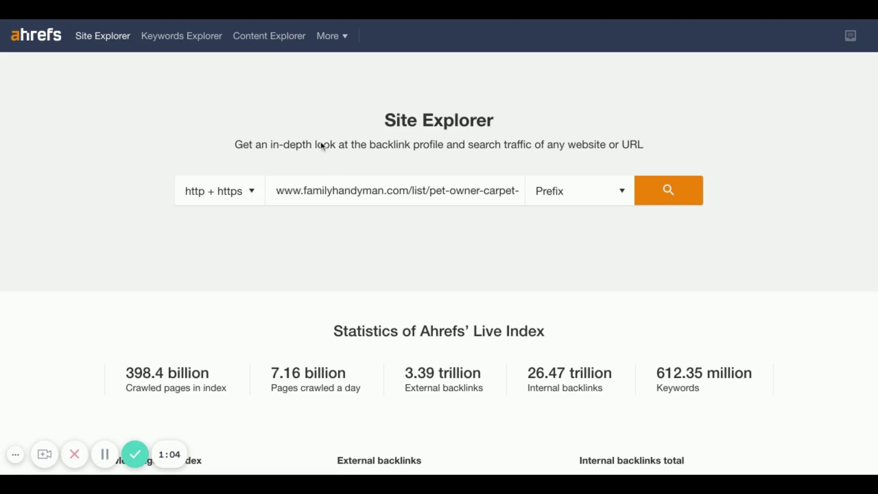
key("Return")
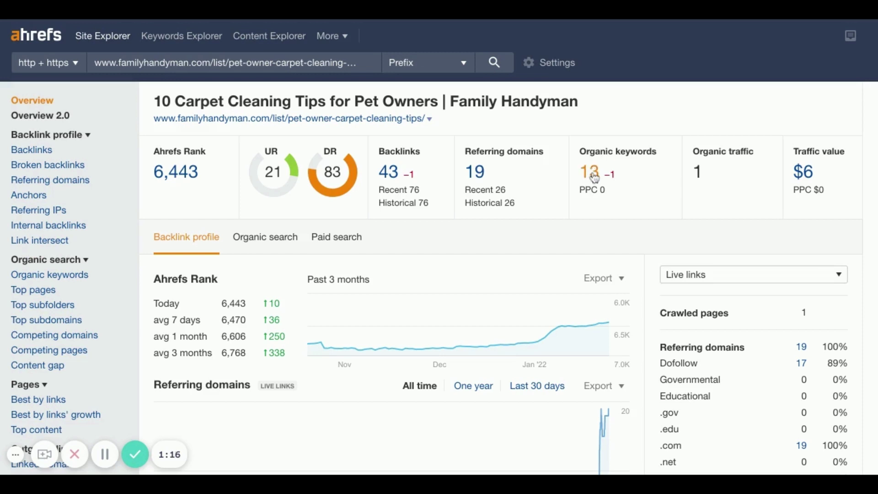
left_click(595, 176)
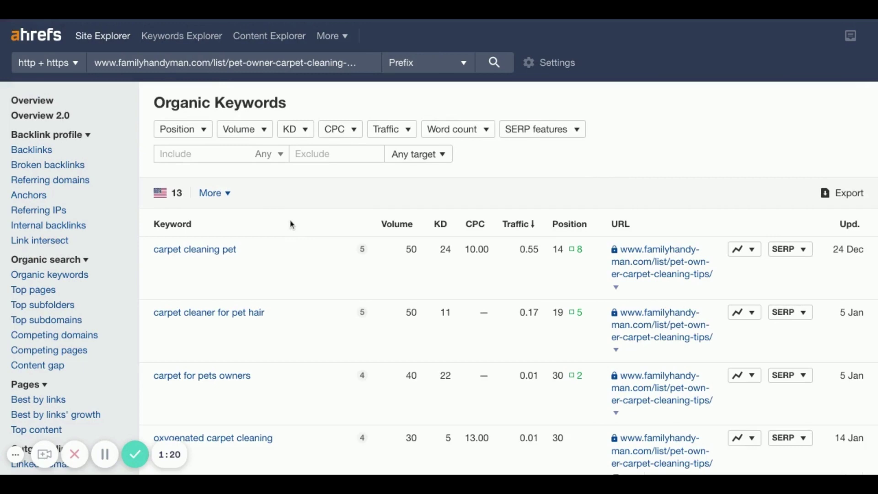
Step: Look through the article's organic keywords and sort them by search volume, highest first
scroll(293, 225, "down", 10)
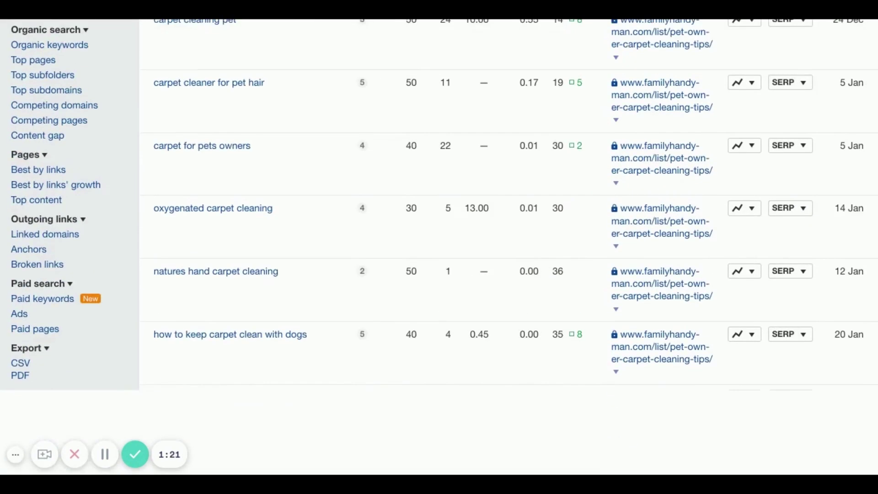
scroll(503, 247, "down", 3)
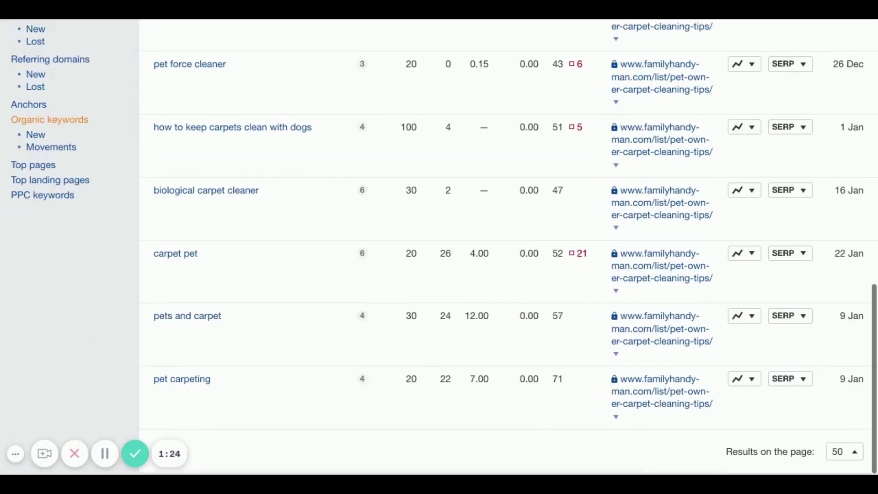
scroll(503, 247, "up", 12)
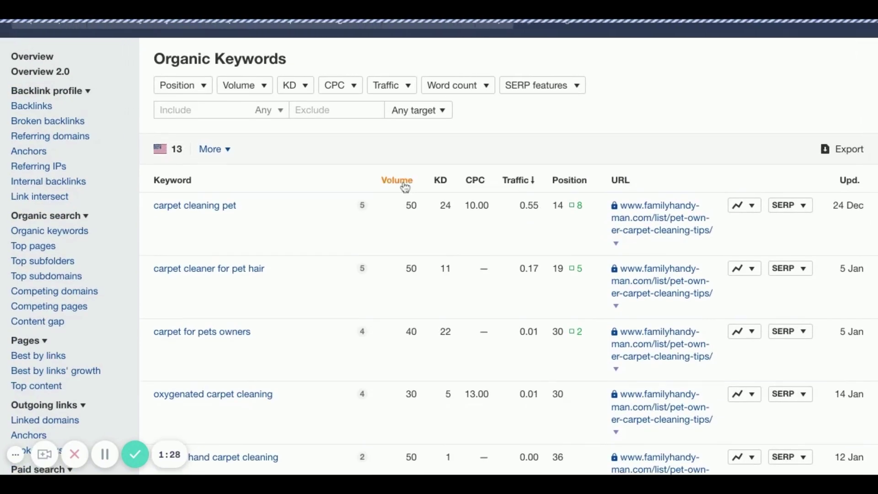
left_click(397, 179)
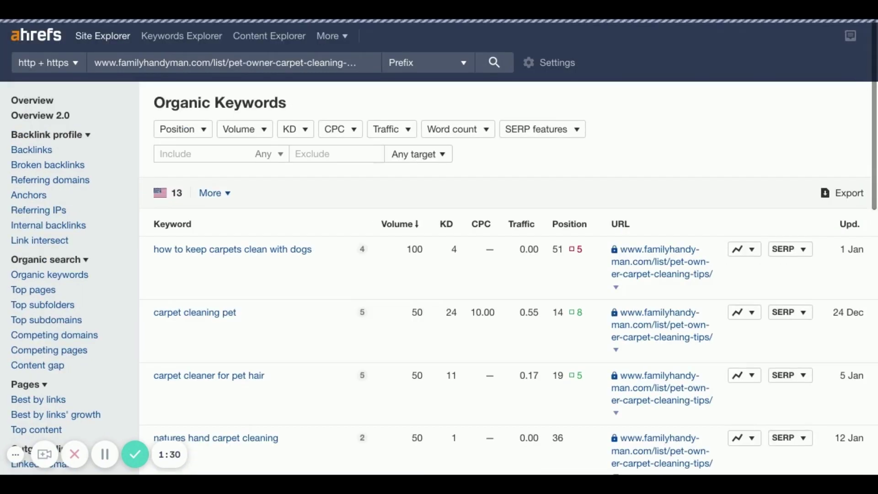
Step: Examine the volume-sorted keywords, including "how to keep carpets clean with dogs", "carpet cleaning pet" and "carpet cleaner for pet hair"
scroll(400, 387, "down", 6)
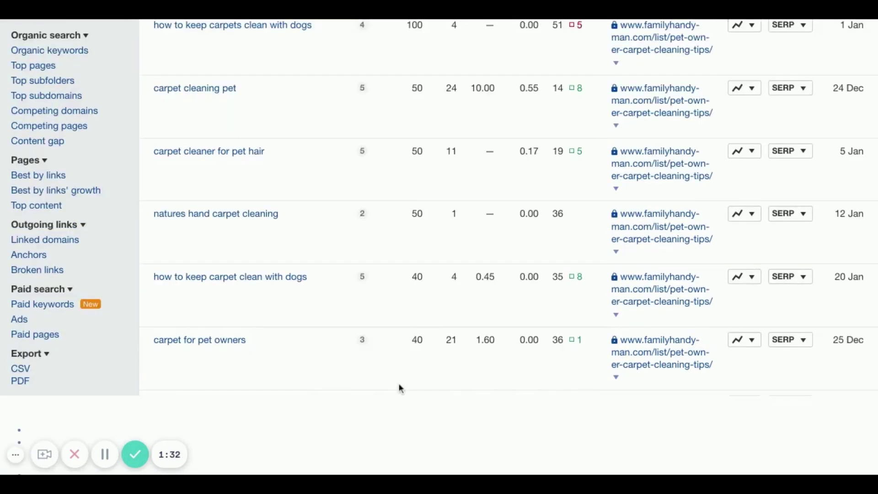
scroll(400, 387, "up", 5)
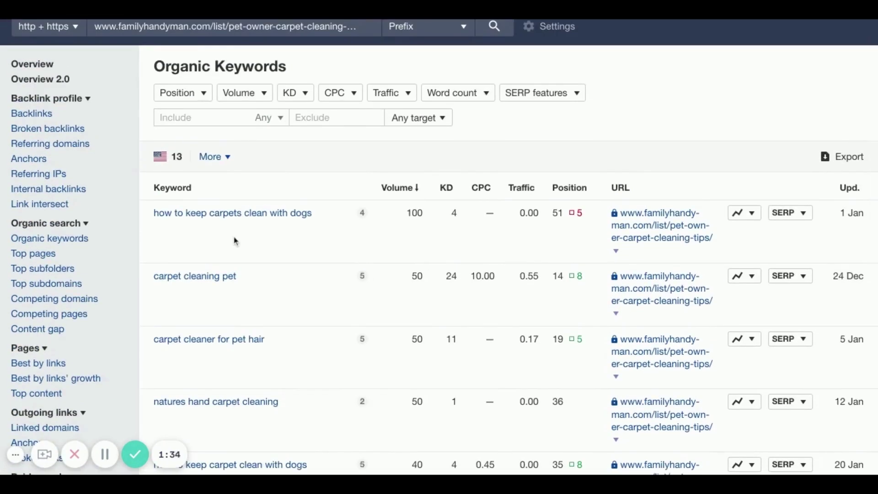
scroll(236, 241, "down", 12)
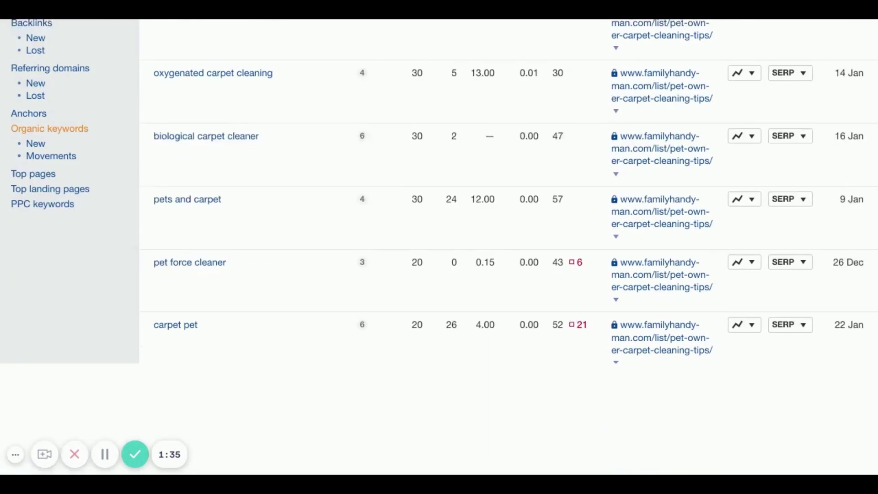
scroll(236, 241, "up", 12)
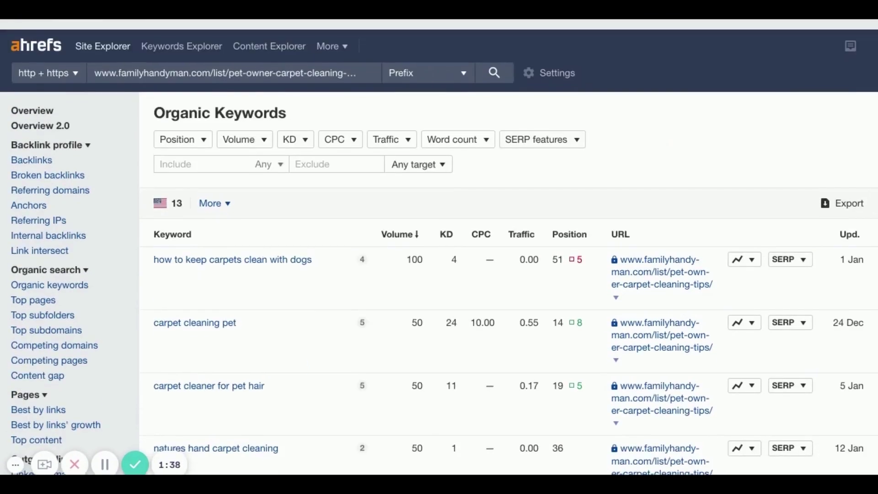
triple_click(150, 249)
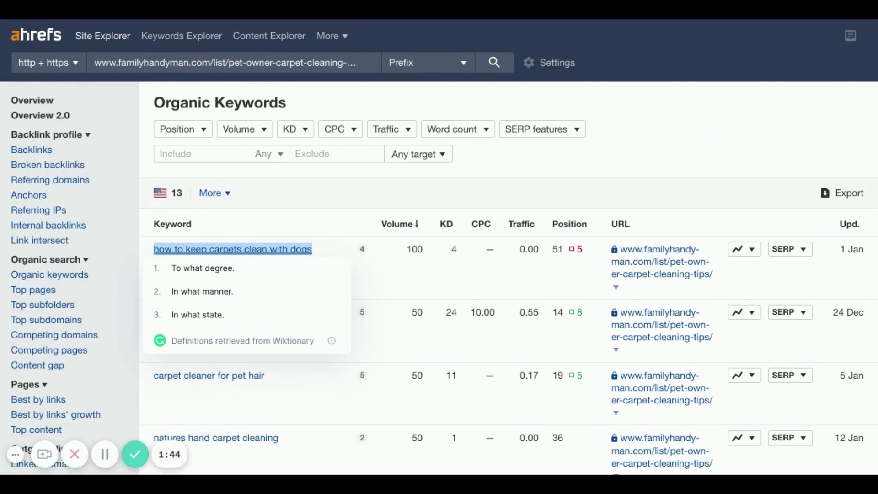
left_click(158, 249)
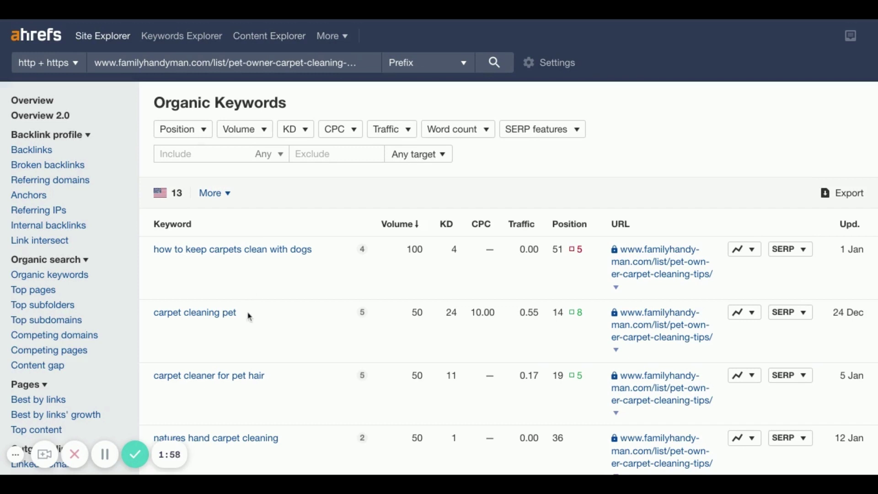
scroll(250, 317, "down", 4)
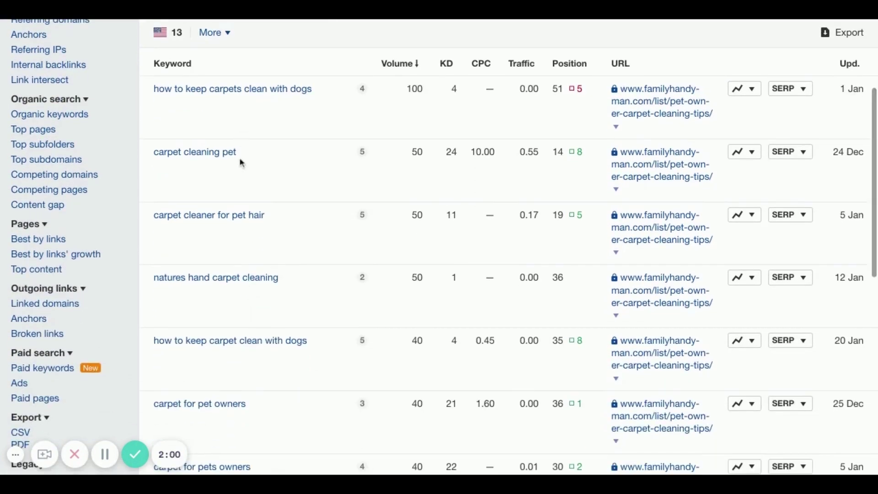
triple_click(242, 158)
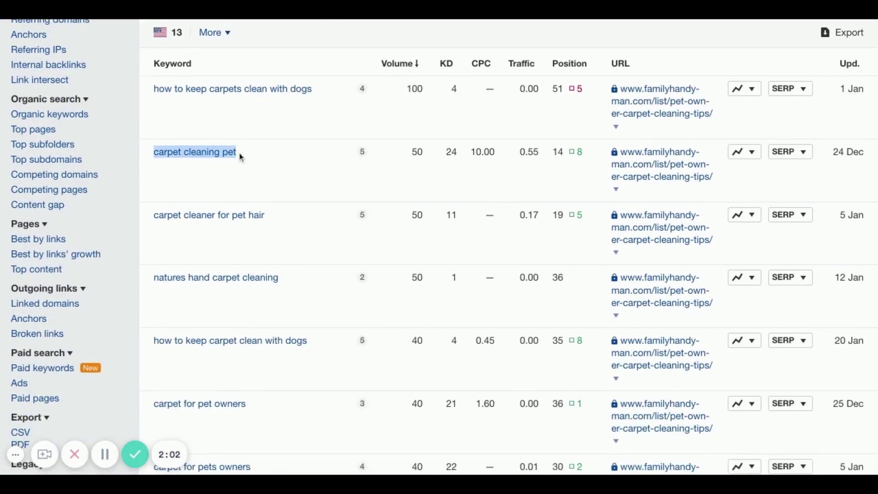
left_click(242, 157)
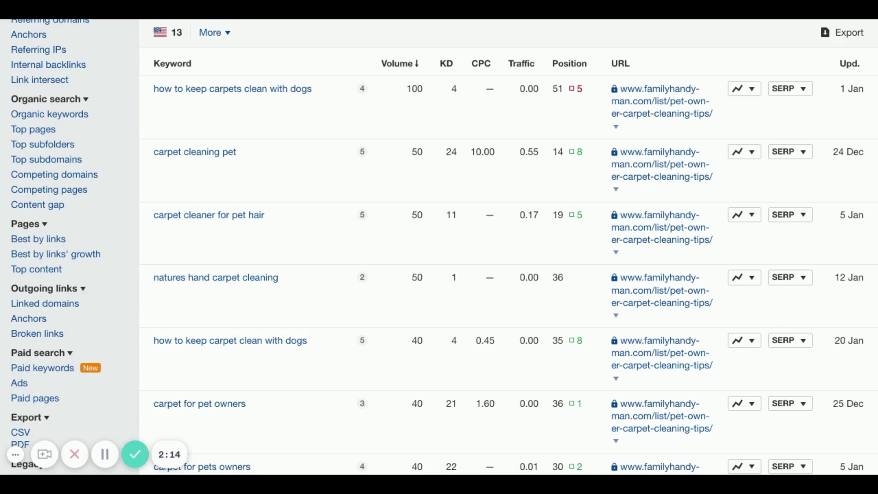
triple_click(274, 221)
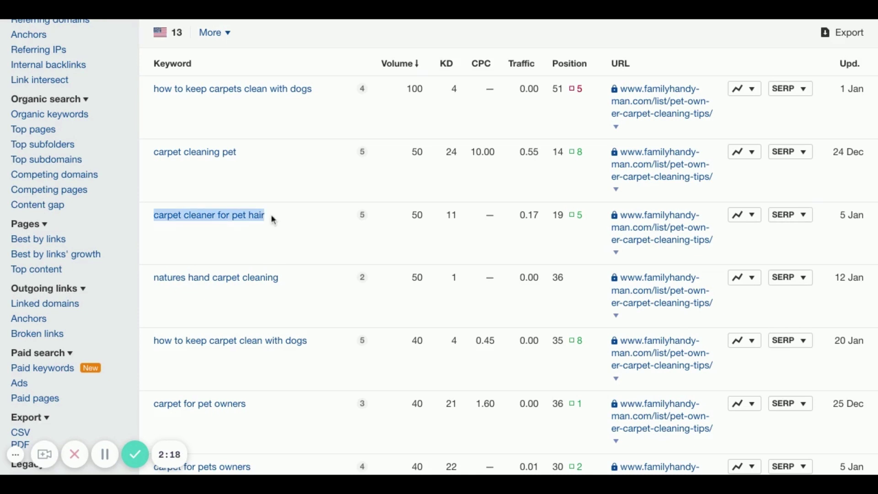
left_click(271, 217)
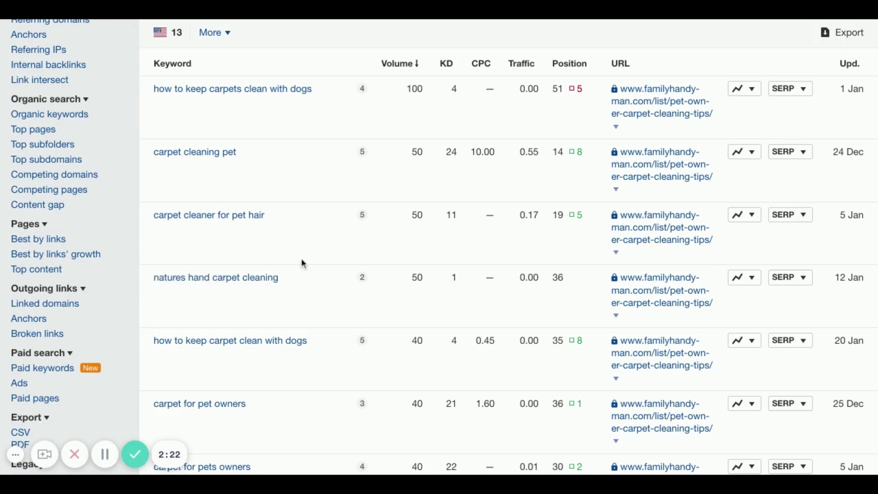
Step: Pick out the keywords "carpet cleaner for pet hair", "natures hand carpet cleaning" and "how to keep carpet clean with dogs" from the article's organic keywords
scroll(302, 262, "down", 3)
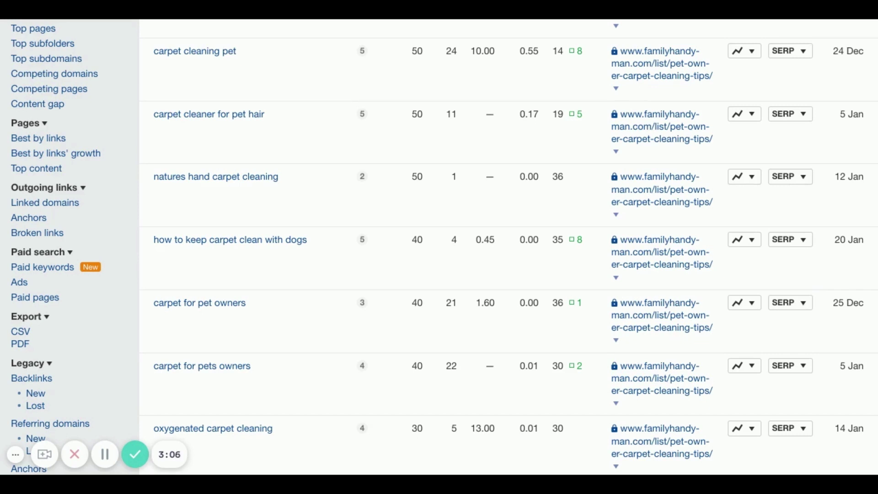
triple_click(274, 120)
left_click(322, 19)
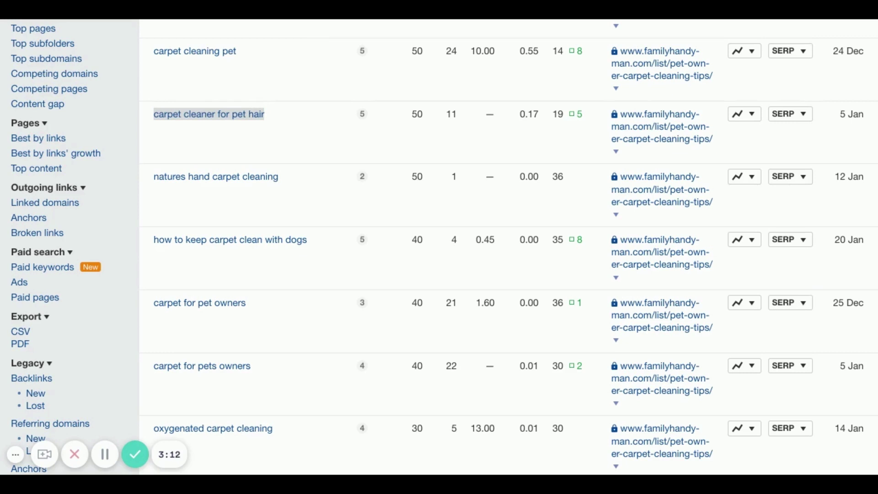
triple_click(284, 182)
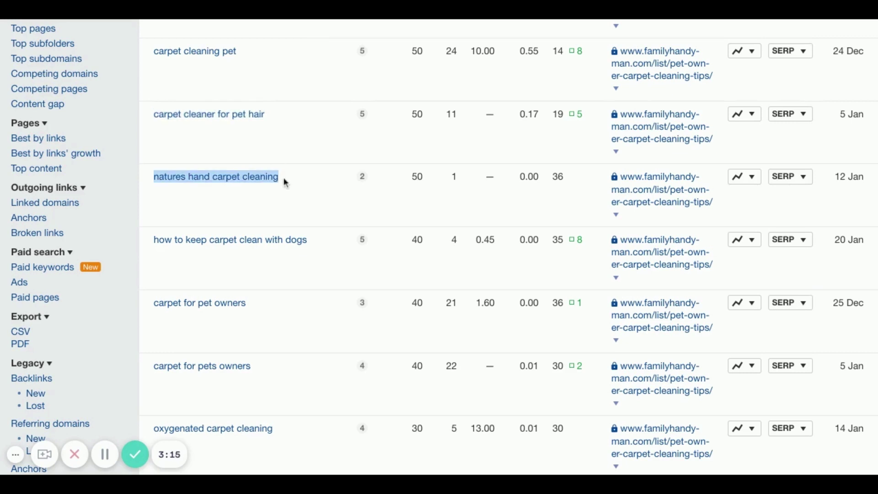
left_click(464, 19)
left_click(302, 188)
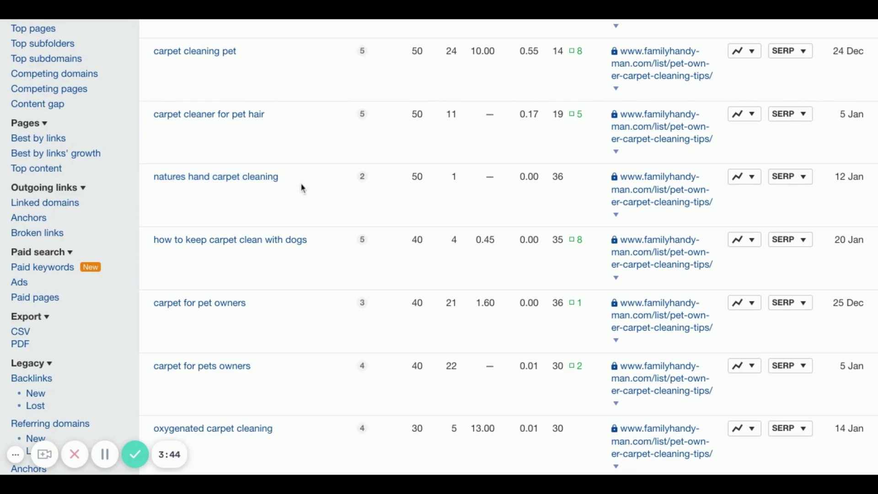
scroll(303, 187, "down", 3)
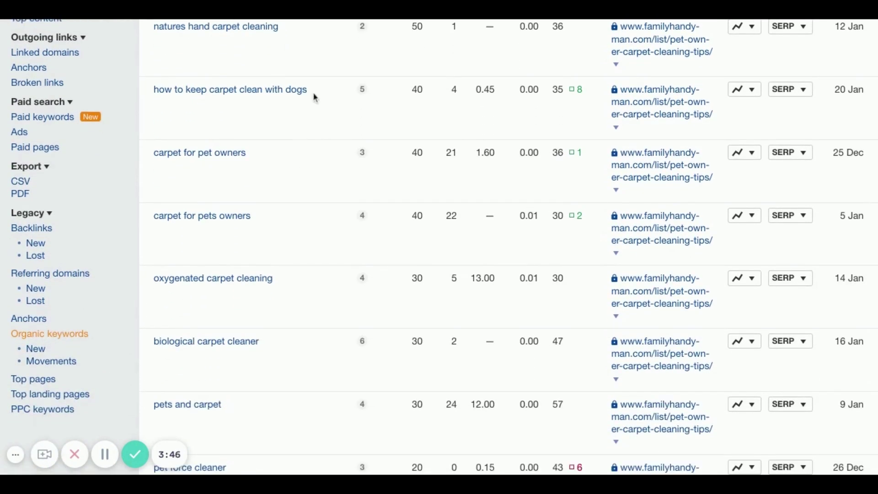
triple_click(315, 94)
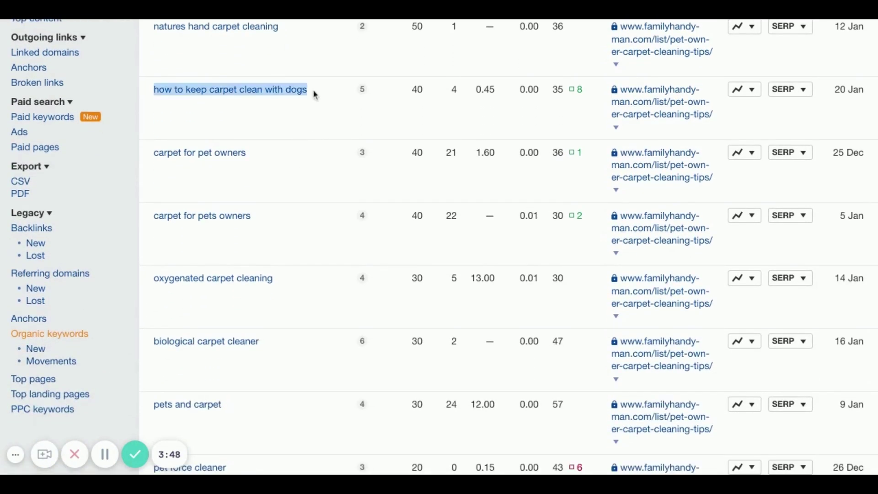
left_click(315, 97)
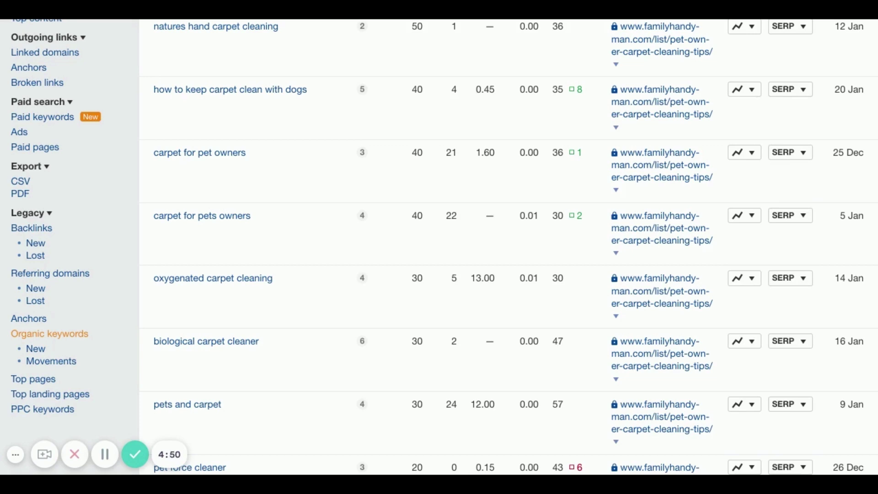
Step: Load the organic keywords report for the homeguides.sfgate.com article carpet-cleaning-tips-pet-owners-34517.html in Site Explorer
scroll(96, 173, "up", 10)
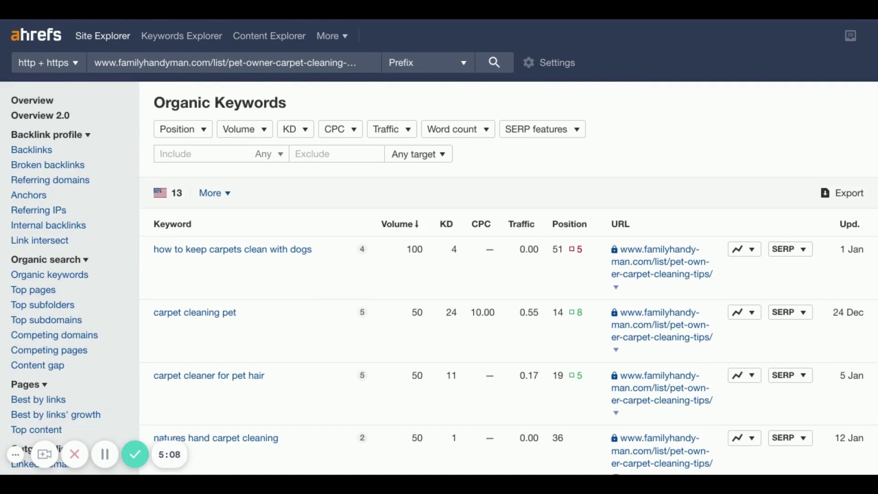
left_click(268, 64)
key("ctrl+v")
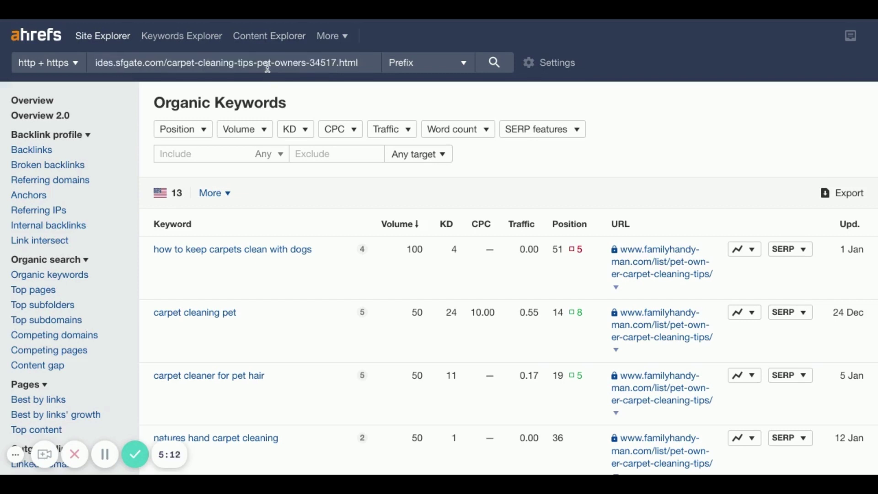
key("Return")
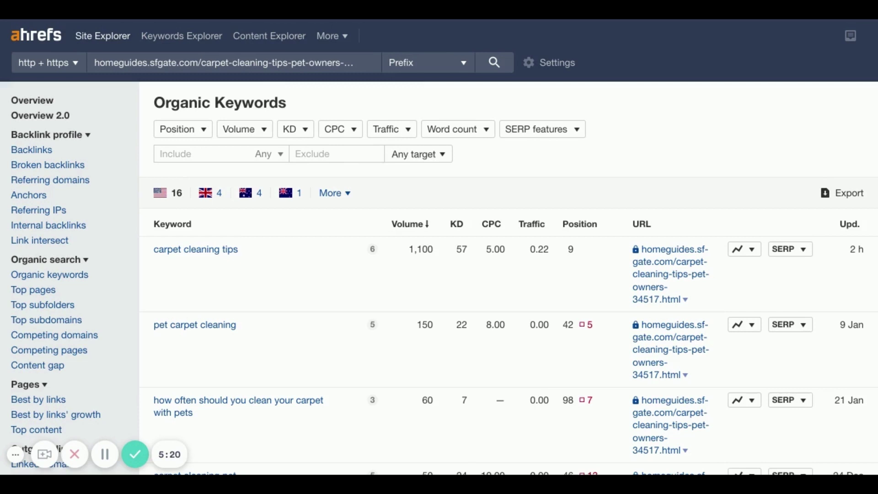
Step: Pick out the keywords "carpet cleaning tips", "pet carpet cleaning" and "how often should you clean your carpet with pets" from the SFGate article's report
left_click_drag(240, 249, 152, 249)
left_click(224, 275)
scroll(261, 307, "down", 1)
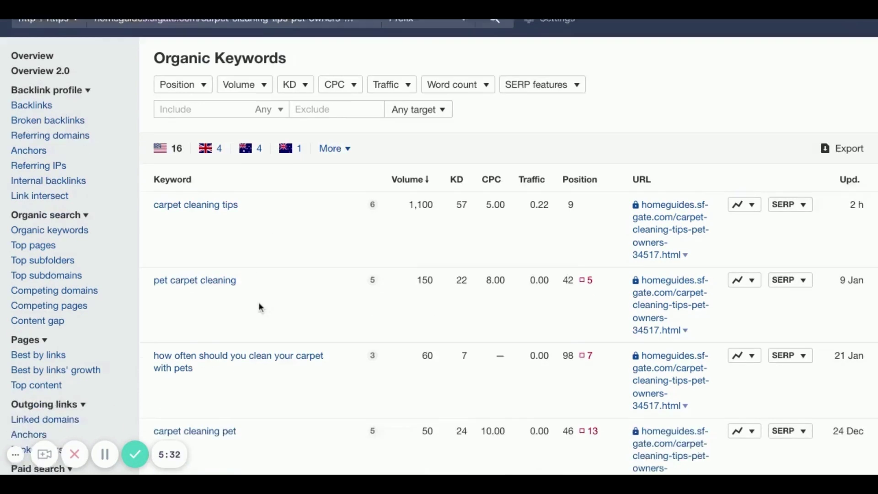
scroll(261, 307, "down", 2)
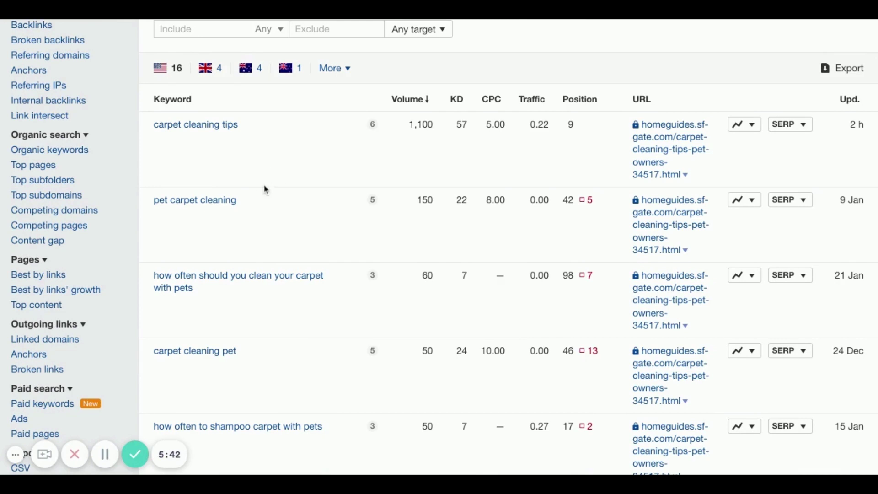
triple_click(249, 203)
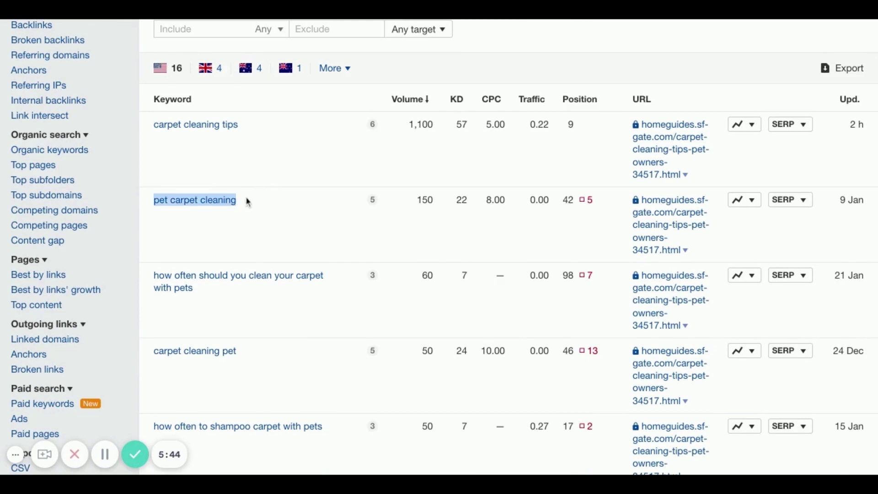
left_click(249, 202)
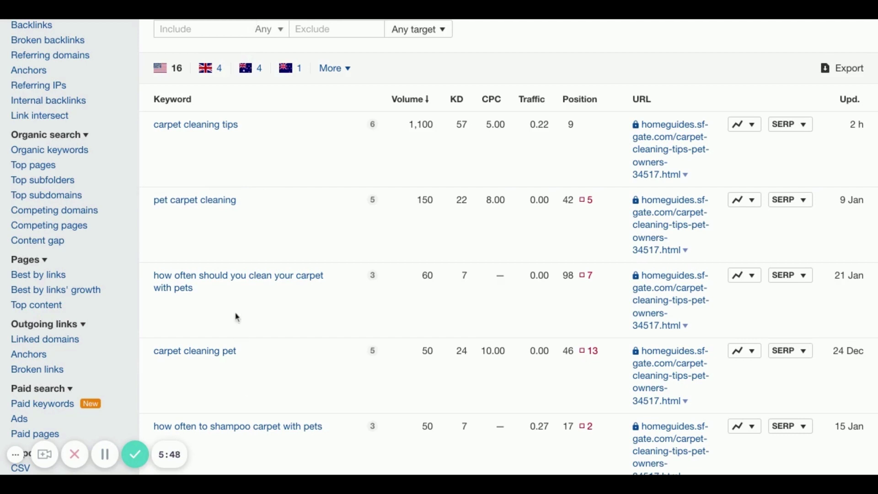
triple_click(205, 290)
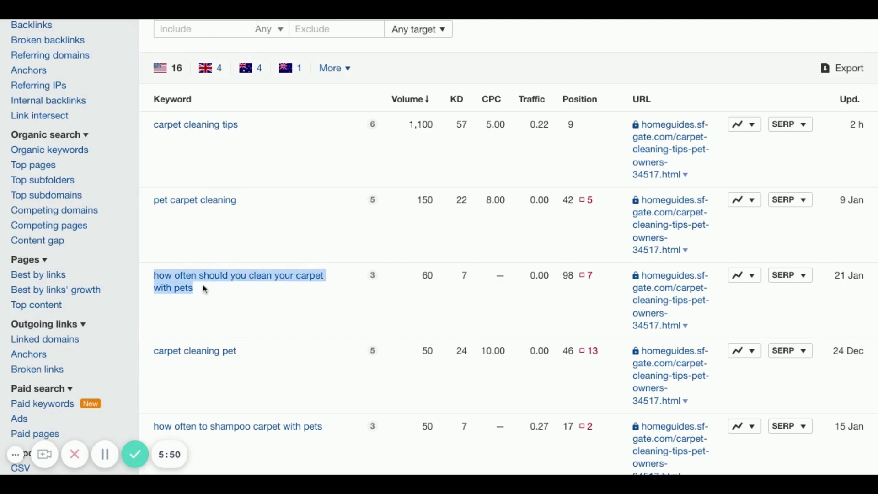
left_click(284, 20)
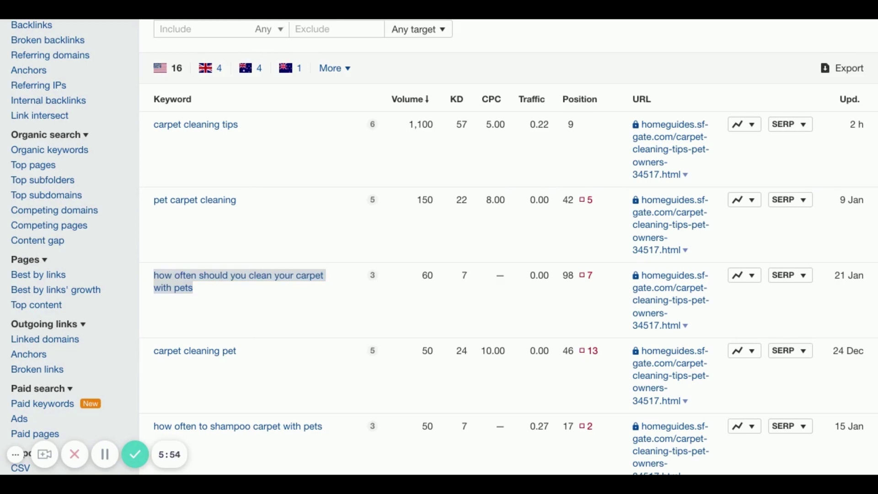
left_click(245, 301)
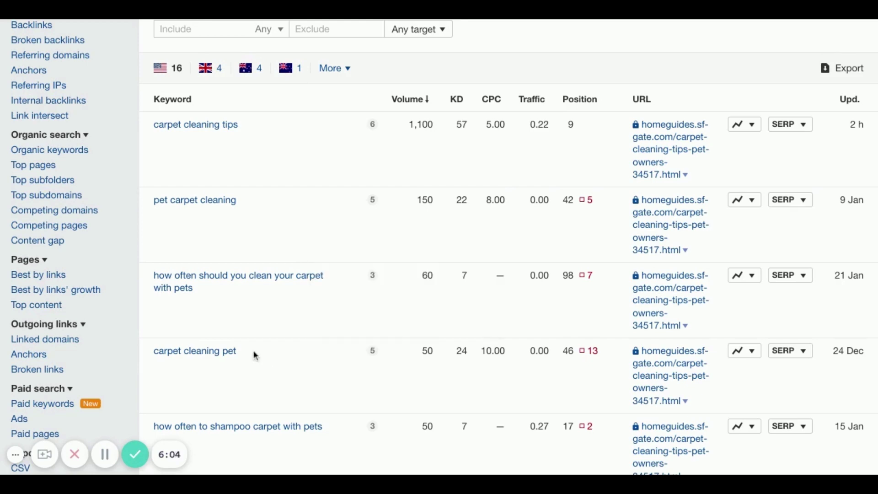
Step: Pick out the 50-volume keywords "carpet cleaning for pets" and "carpet cleaner for pet hair" from the SFGate article's report
scroll(256, 356, "down", 9)
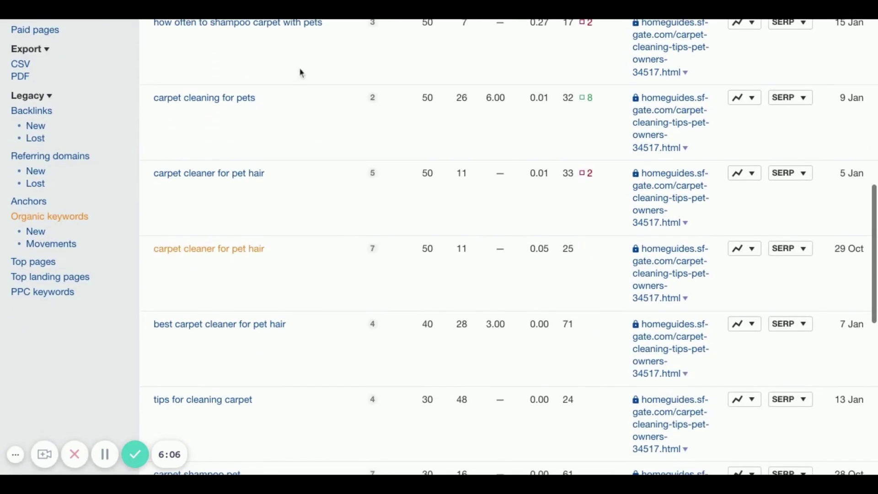
triple_click(268, 99)
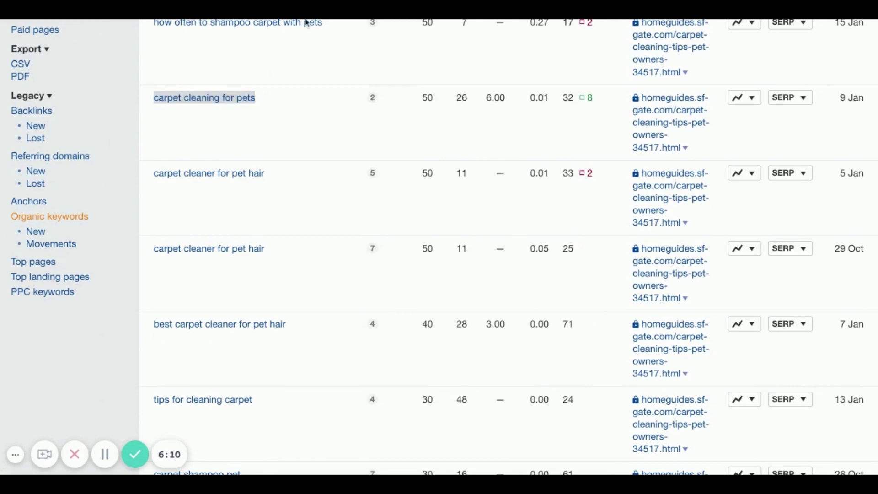
triple_click(275, 180)
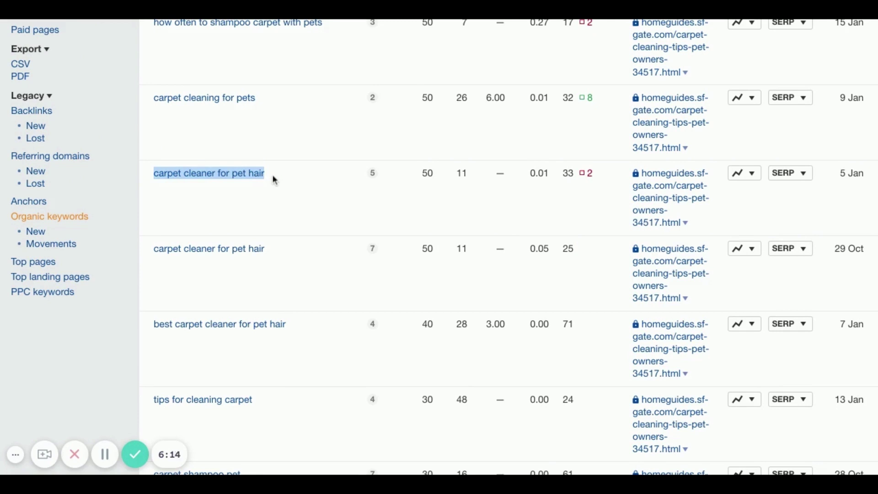
left_click(344, 20)
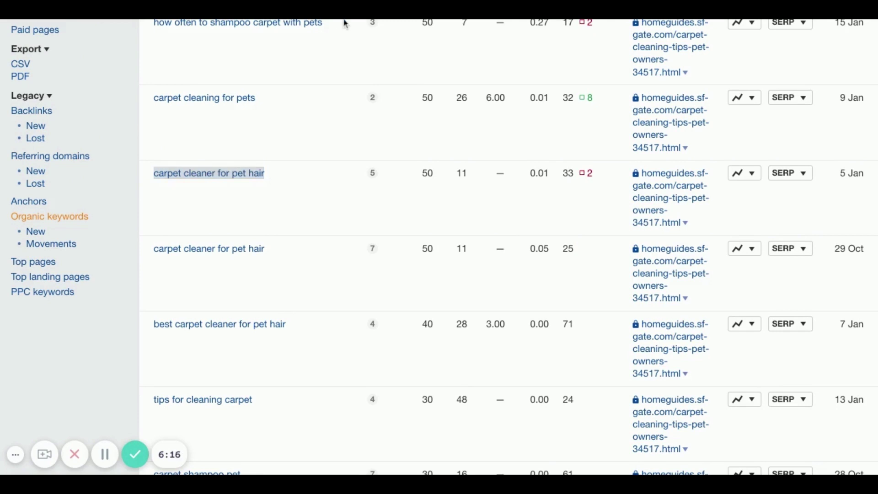
Step: Pick out the keyword "carpet shampoo pet" and check the remaining lower-volume keywords through the end of the report
scroll(273, 406, "down", 5)
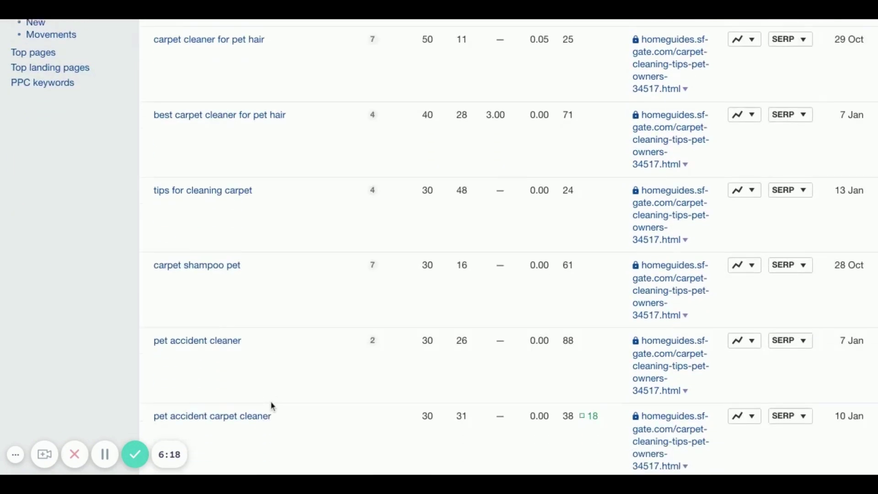
scroll(273, 406, "down", 1)
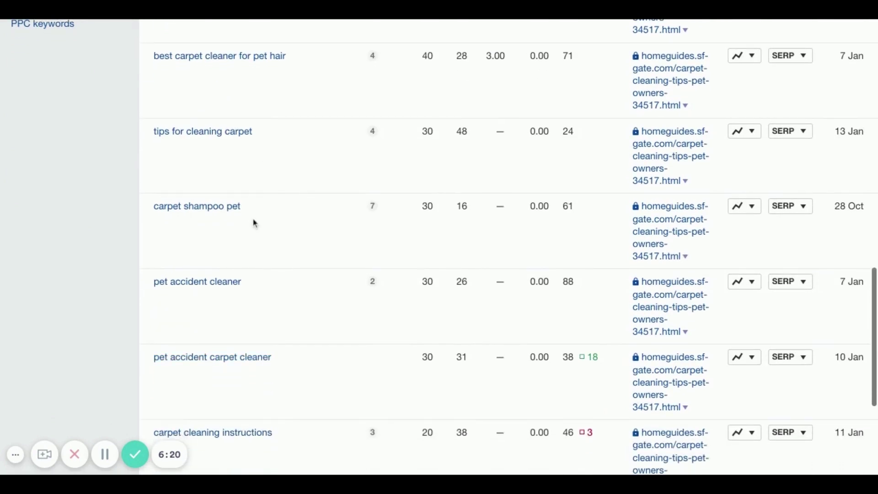
scroll(255, 218, "down", 2)
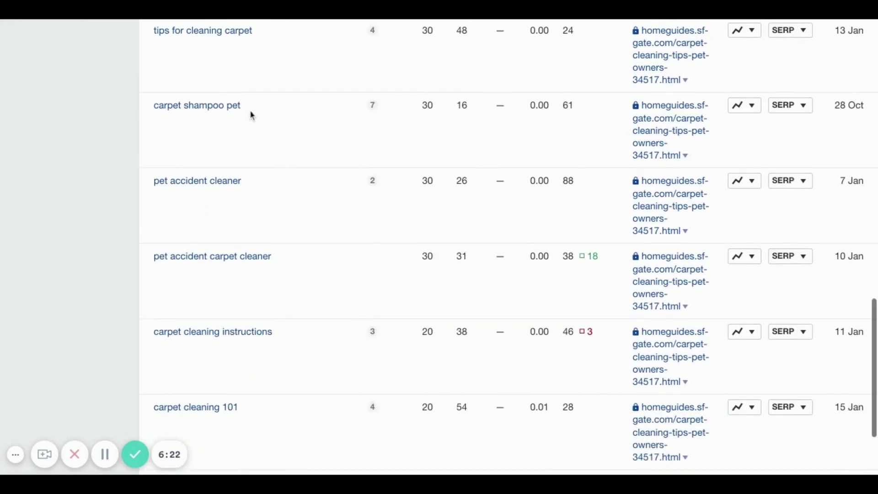
triple_click(251, 112)
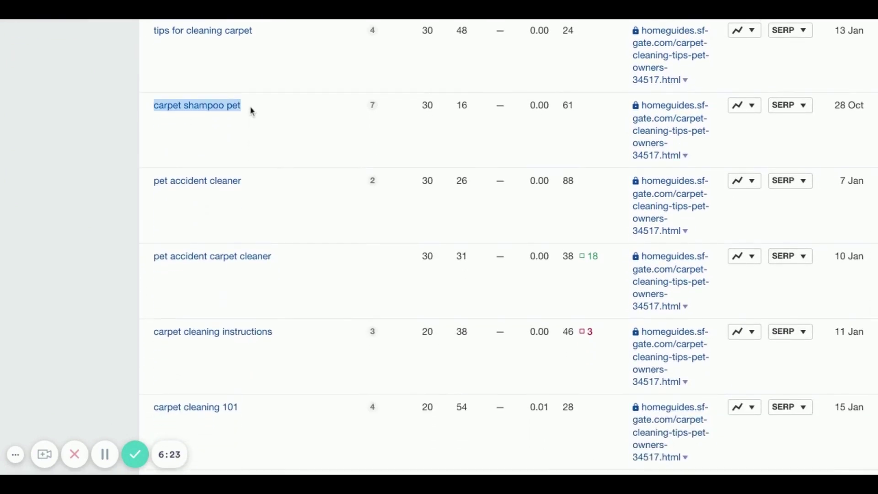
left_click(292, 19)
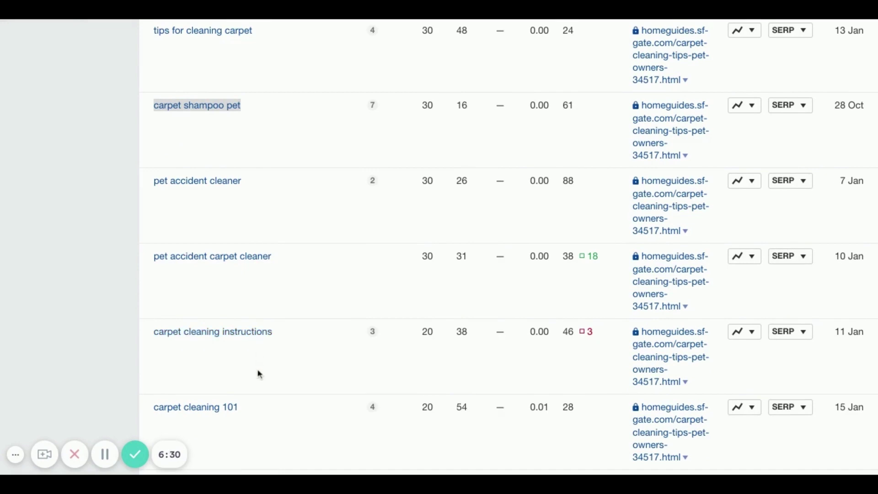
scroll(258, 373, "down", 3)
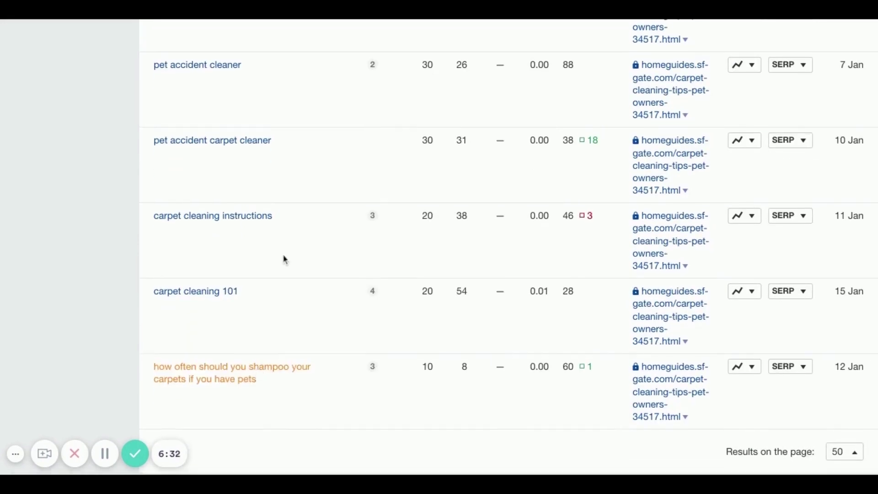
Step: Open Keywords Explorer, set the country to Canada, and enter the collected comma-separated keywords from "carpet cleaning pet" through "carpet shampoo pet"
scroll(284, 259, "up", 15)
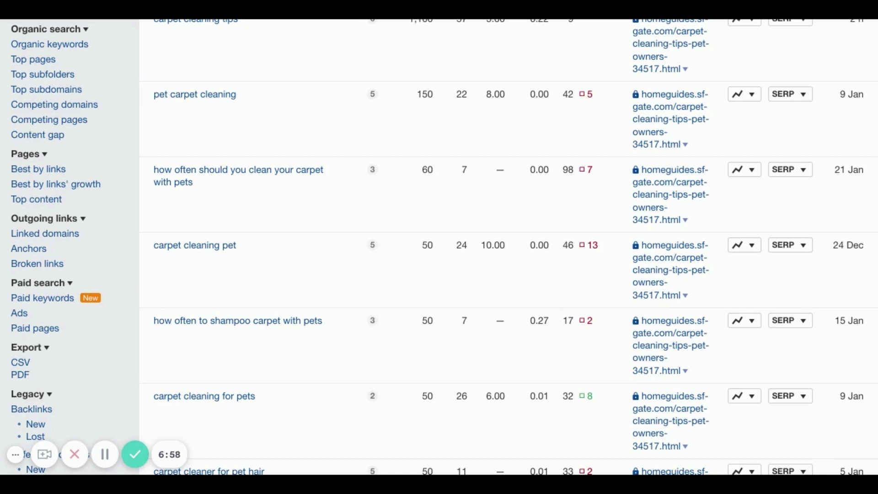
scroll(231, 167, "up", 5)
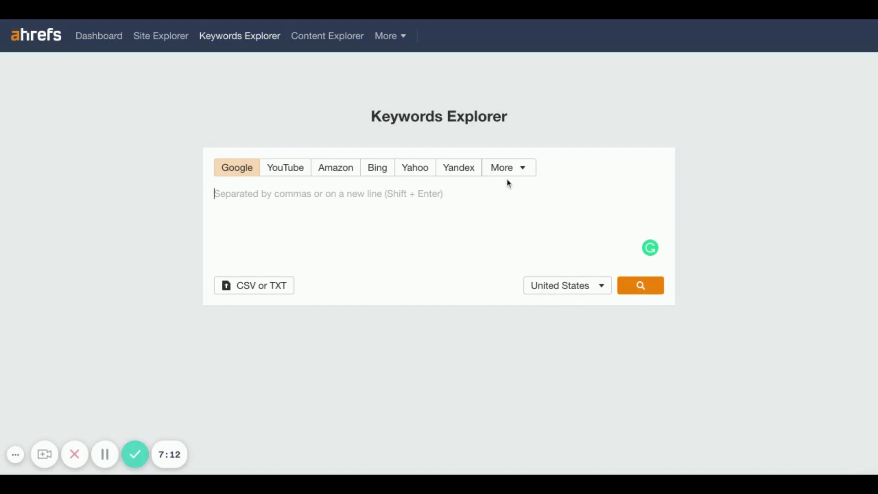
left_click(591, 293)
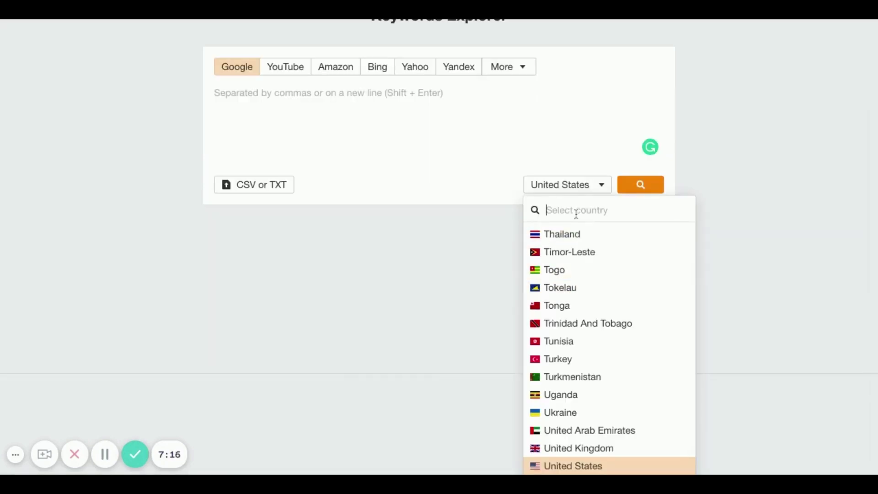
type("cana")
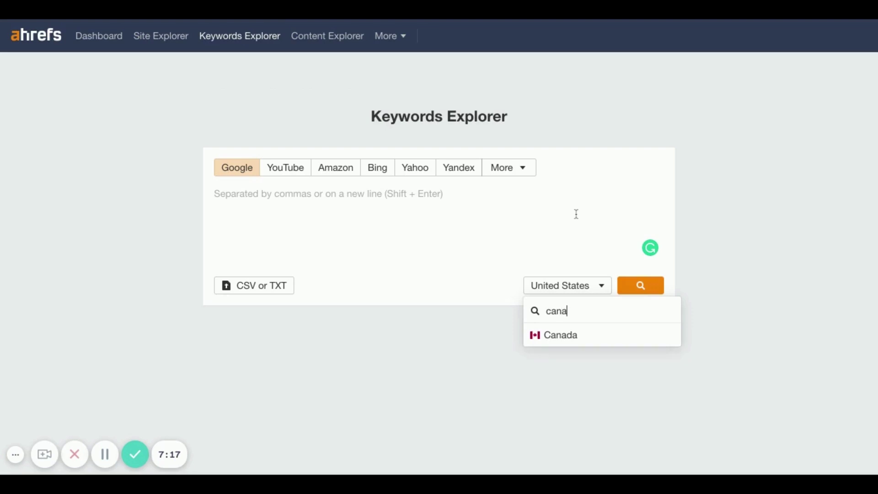
left_click(584, 336)
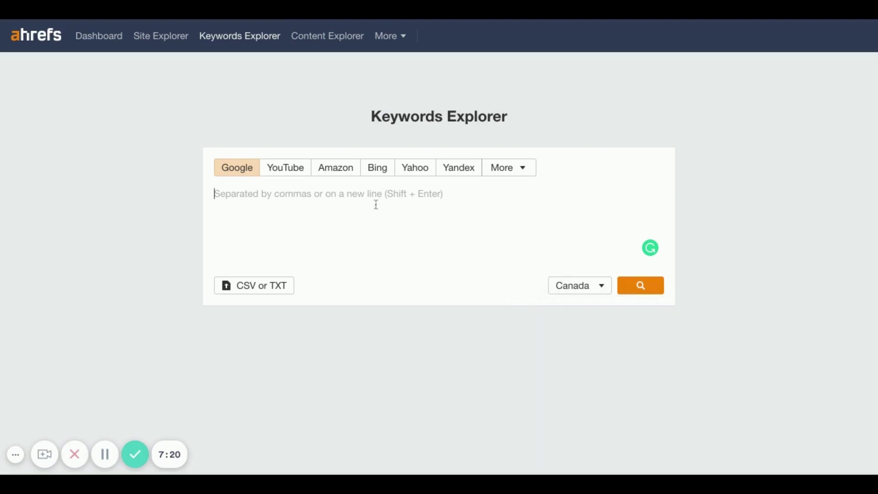
type("carpet cleaning pet, carpet cleaner for pet hair, carpet cleaning tips, pet carpet cleaning, carpet cleaning for pets, carpet cleaner for pet hair, carpet shampoo pet")
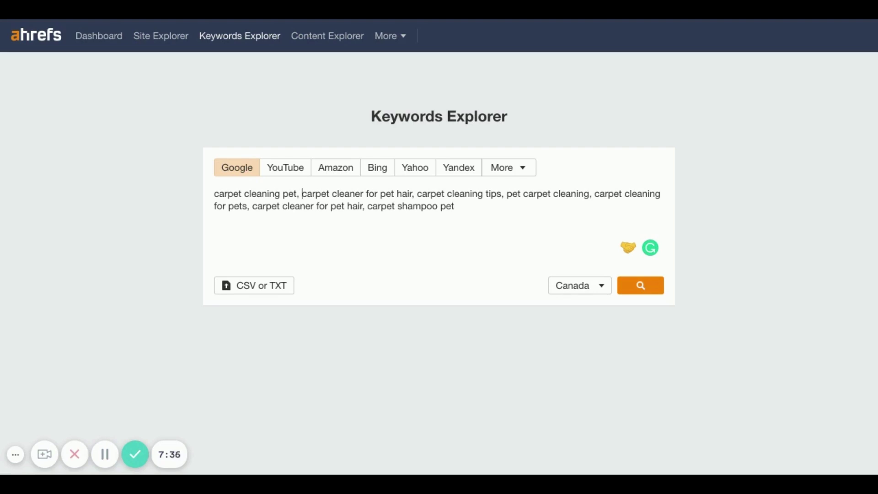
Step: Remove the keyword "pet carpet cleaning" and its separator from the entered keyword list
key("ctrl+Right")
key("ctrl+Right")
key("ctrl+Right")
key("ctrl+Right")
key("ctrl+Right")
key("ctrl+Right")
key("ctrl+Right")
key("ctrl+Right")
key("ctrl+Right")
key("ctrl+Right")
key("ctrl+Right")
key("ctrl+Right")
key("ctrl+shift+Left")
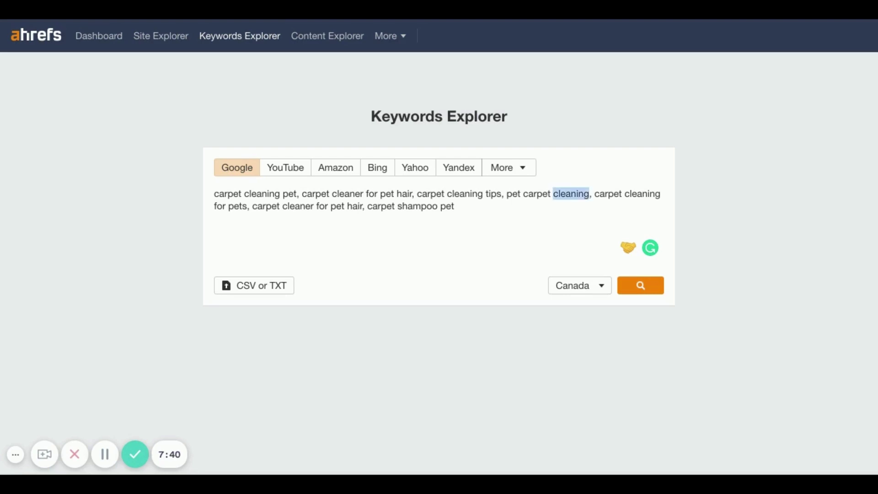
key("ctrl+shift+Left")
key("ctrl+shift+Left")
key("BackSpace")
key("BackSpace")
key("BackSpace")
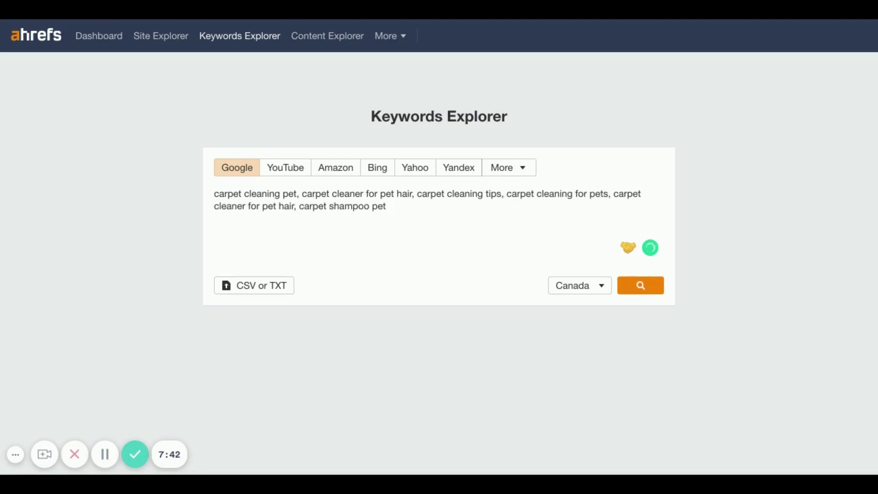
key("ctrl+Right")
key("ctrl+Right")
key("ctrl+Right")
left_click_drag(296, 194, 214, 194)
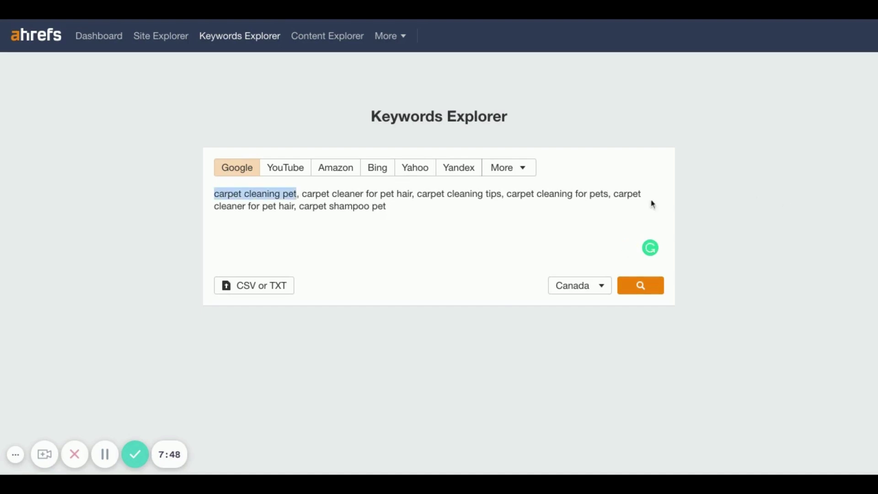
left_click(610, 189)
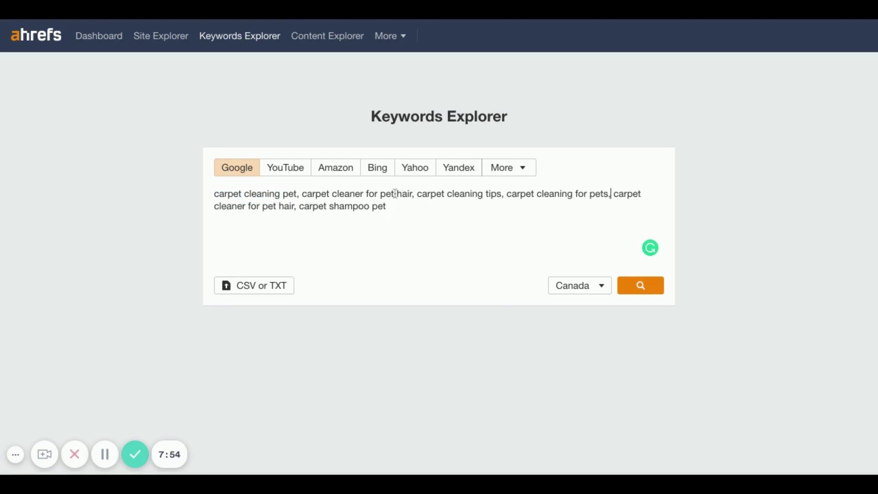
Step: Remove the first of the two duplicate "carpet cleaner for pet hair" entries and its separator from the keyword list
left_click(415, 193)
key("shift+Left")
key("shift+Left")
key("shift+Left")
key("shift+Left")
key("shift+Left")
key("shift+Left")
key("shift+Left")
key("shift+Left")
key("shift+Left")
key("shift+Left")
key("shift+Left")
key("shift+Left")
key("shift+Left")
key("shift+Left")
key("shift+Left")
key("shift+Left")
key("shift+Left")
key("shift+Left")
key("shift+Left")
key("shift+Left")
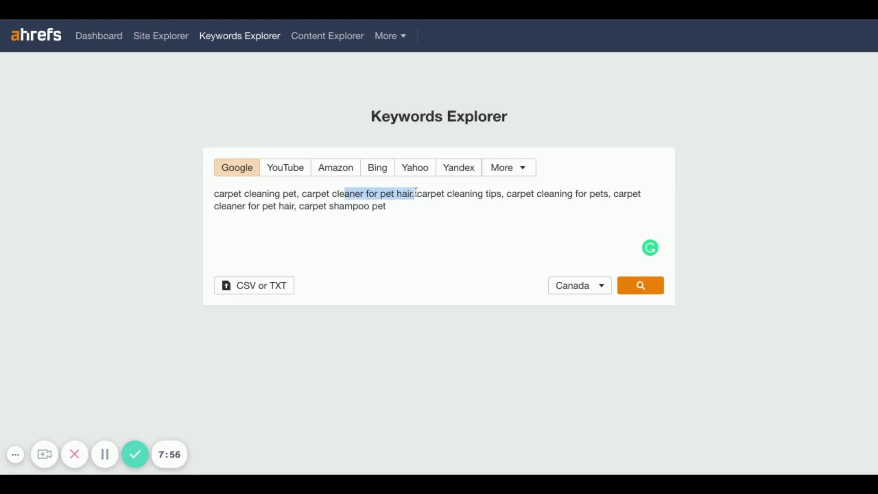
key("BackSpace")
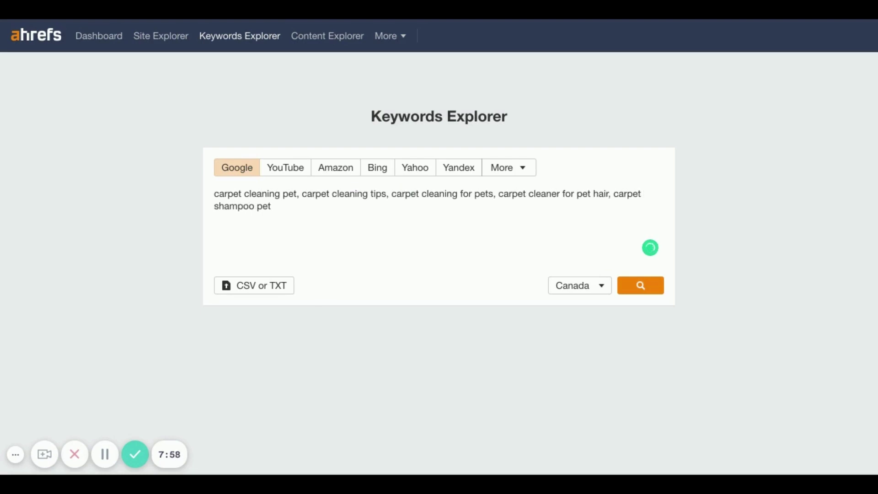
Step: Run the Canada keyword search on the full remaining list, from "carpet cleaning pet" through "carpet shampoo pet"
left_click(274, 205)
key("shift+Left")
key("shift+Left")
key("shift+Left")
key("shift+Left")
key("shift+Left")
key("shift+Left")
key("shift+Left")
key("shift+Left")
key("shift+Left")
key("shift+Left")
key("shift+Left")
key("shift+Up")
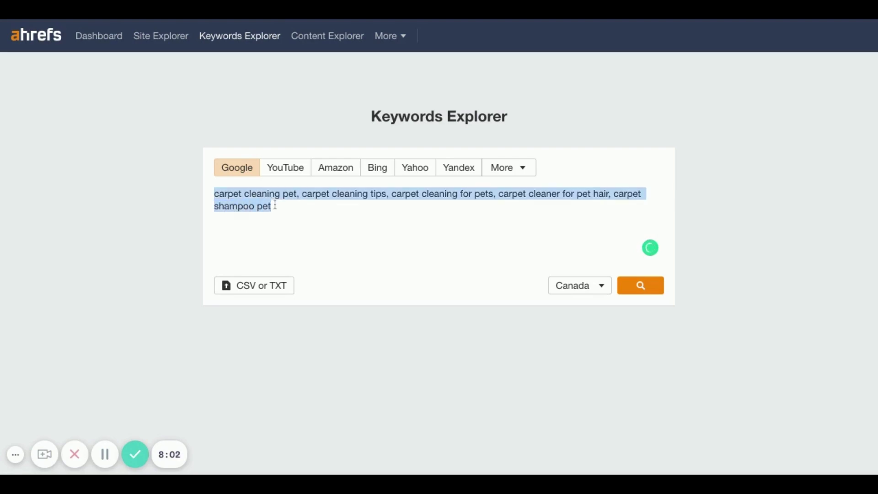
left_click(299, 212)
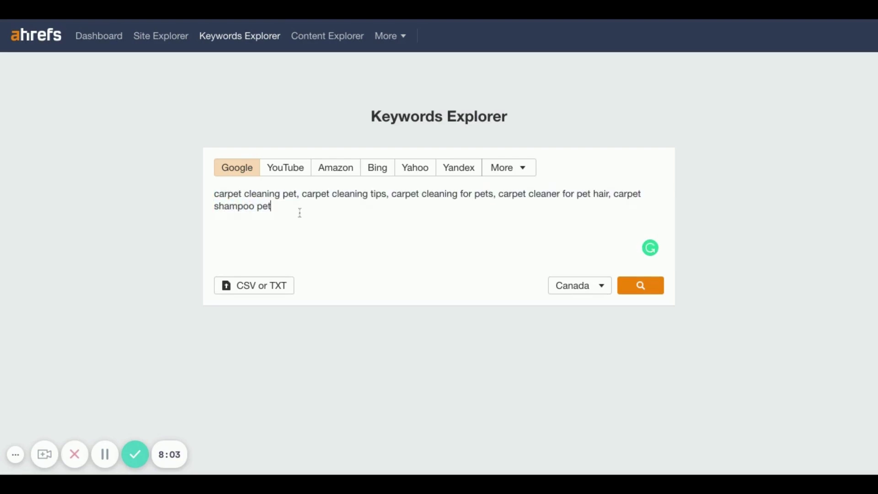
left_click(642, 288)
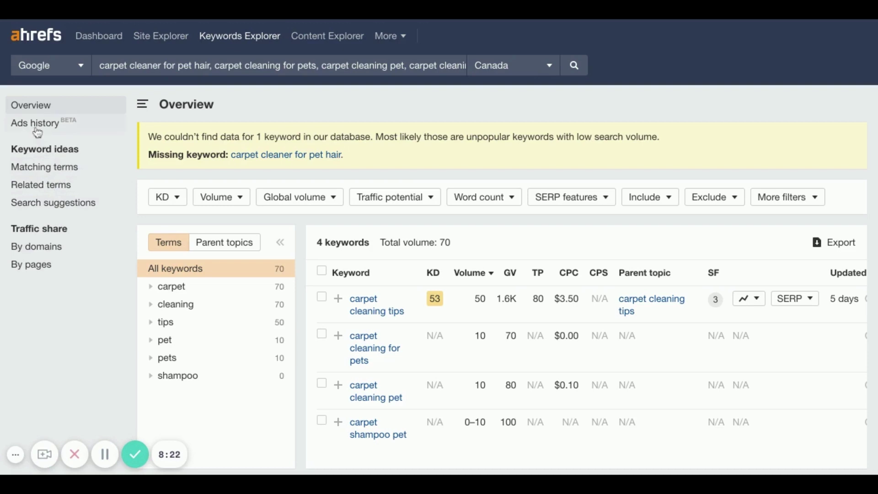
Step: Open the matching terms report for the searched keywords and look through its highest-volume entries
left_click(62, 173)
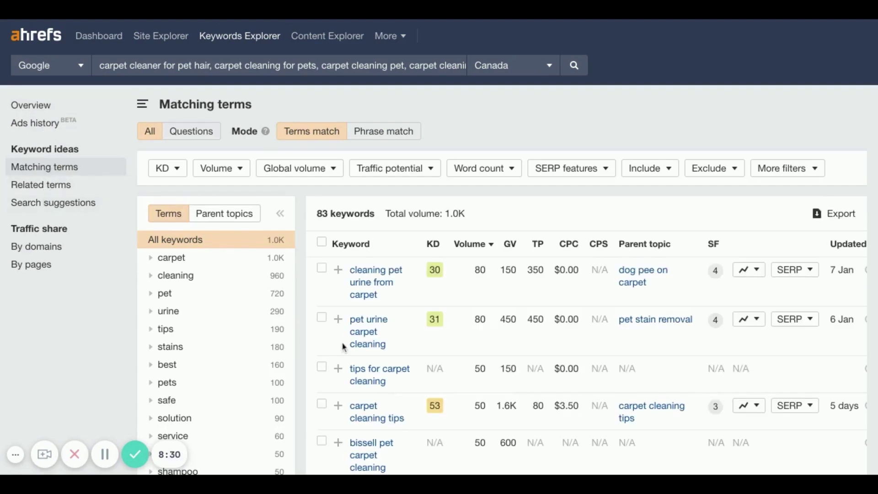
scroll(345, 348, "down", 2)
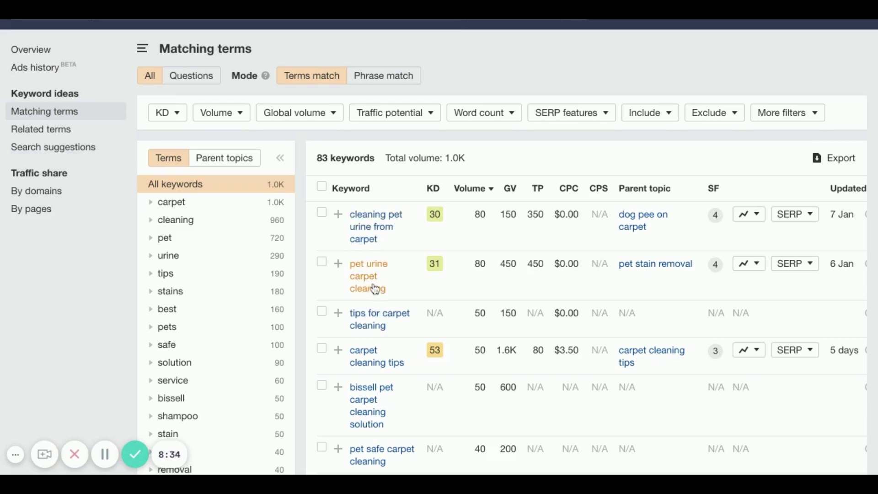
scroll(378, 397, "down", 4)
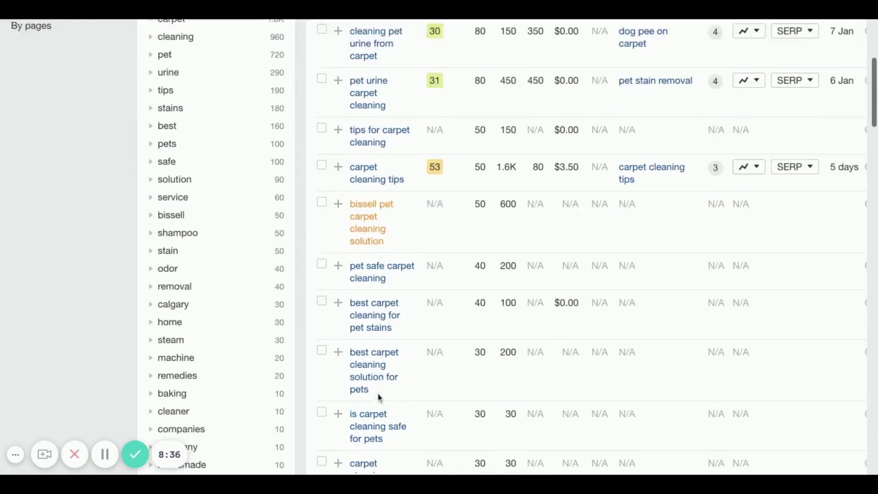
scroll(380, 398, "up", 5)
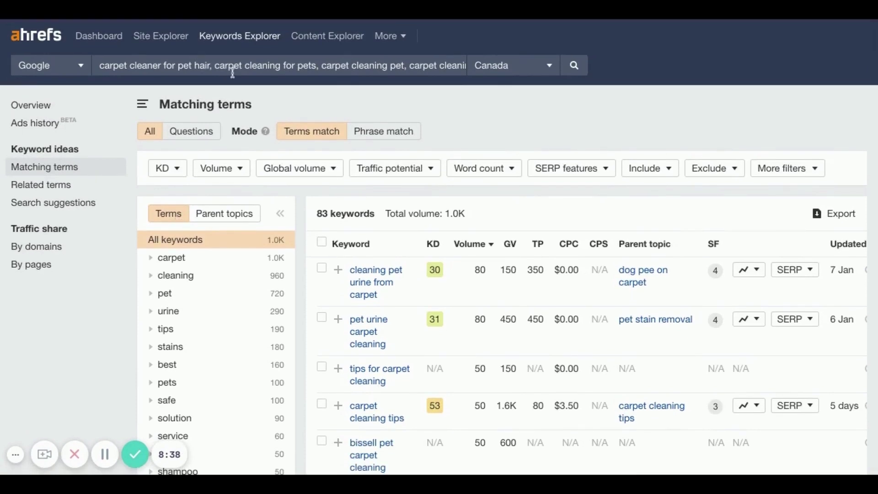
Step: Highlight the keyword "carpet cleaning for pets" in the search query, followed by the entire query
double_click(315, 66)
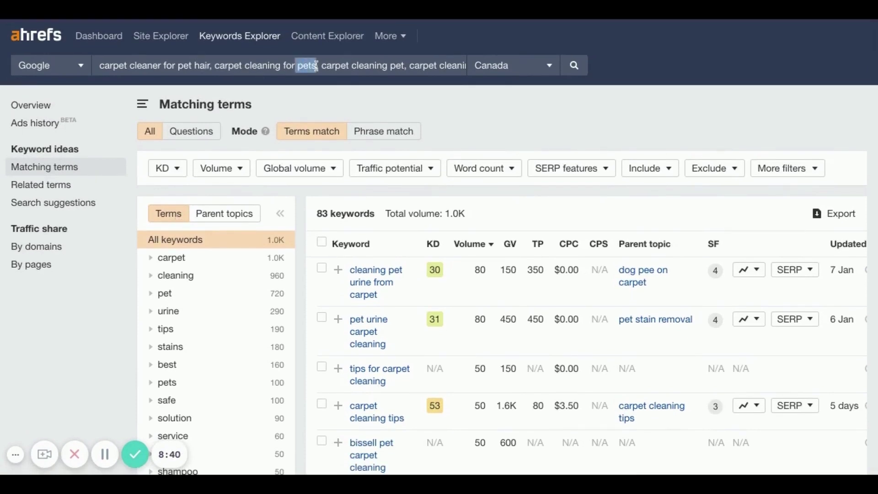
left_click_drag(315, 66, 215, 66)
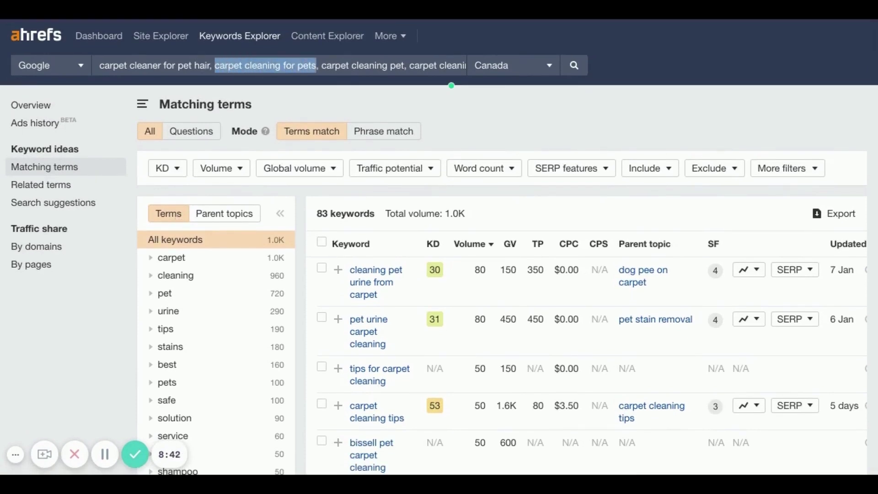
left_click(143, 20)
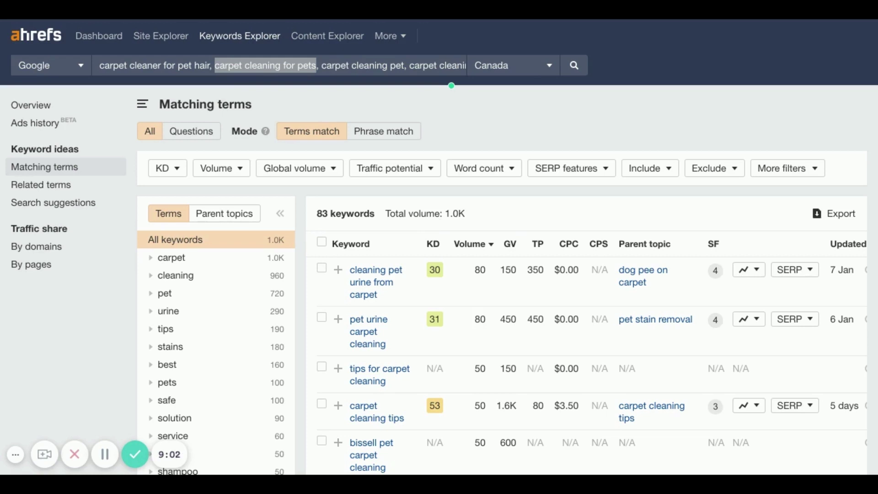
triple_click(287, 61)
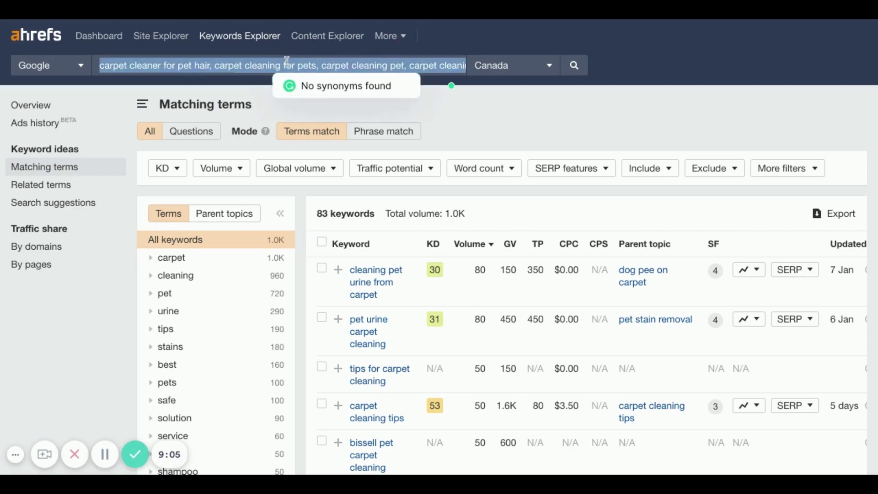
left_click(143, 20)
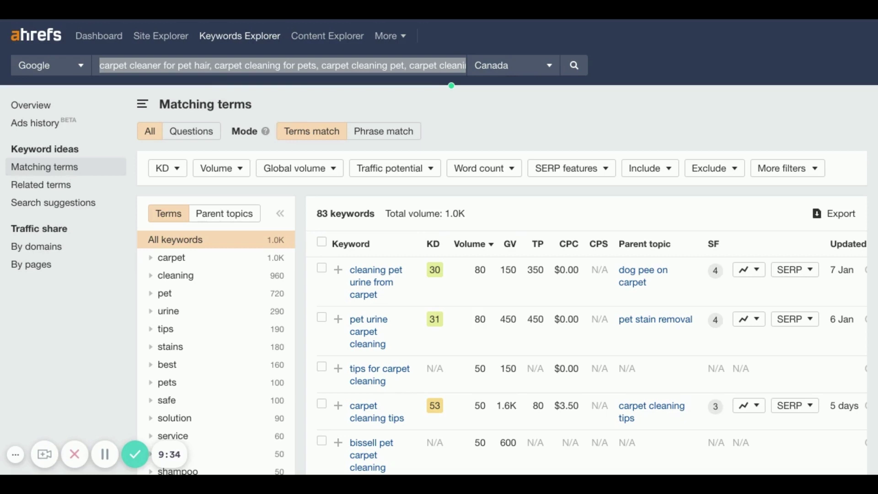
Step: Select the matching terms "cleaning pet urine from carpet", "pet safe carpet cleaning" and "pet urine carpet cleaning"
left_click(323, 270)
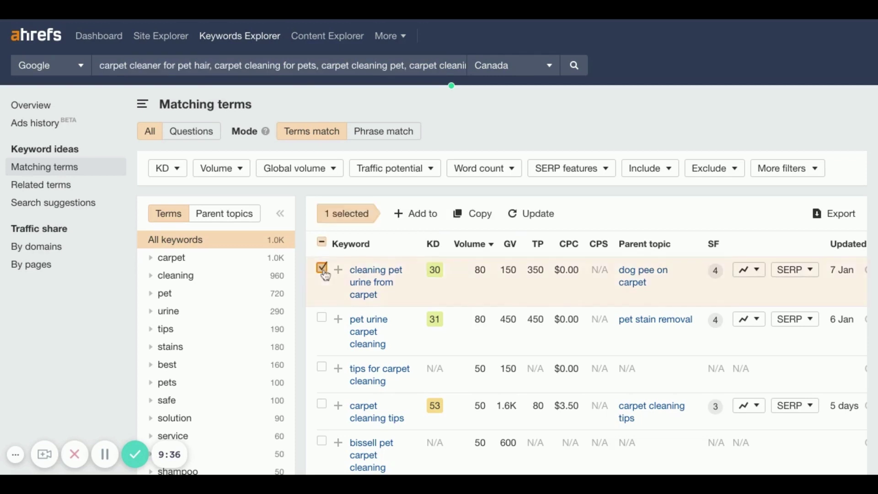
scroll(325, 275, "down", 3)
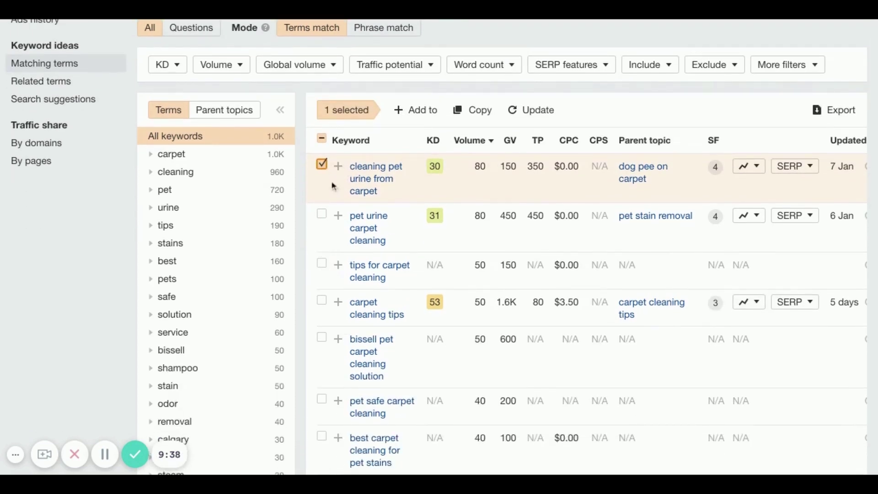
scroll(333, 196, "down", 2)
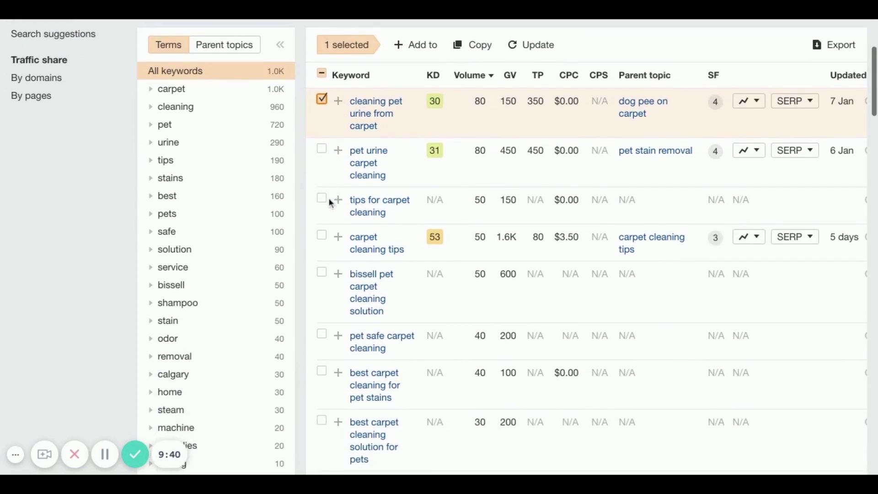
left_click(323, 335)
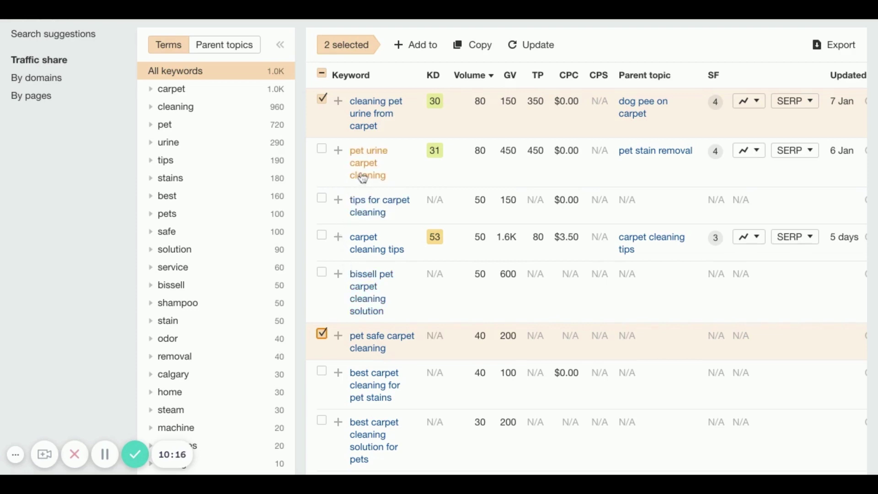
left_click(322, 151)
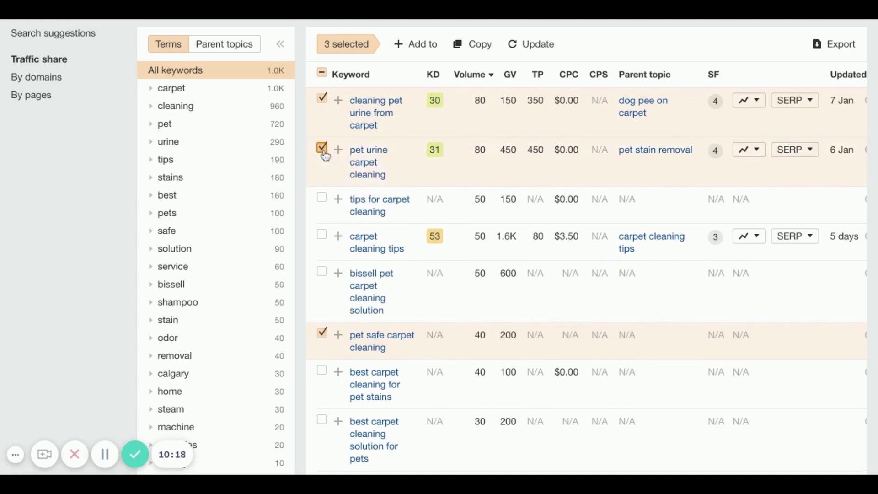
Step: Add "best carpet cleaning for pet stains" and "best carpet cleaning solution for pets" to the selected terms
scroll(326, 156, "down", 5)
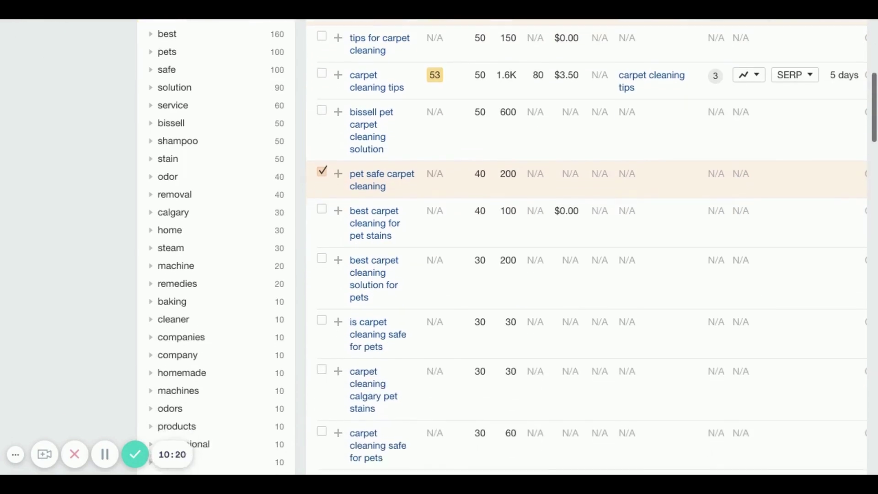
left_click(322, 207)
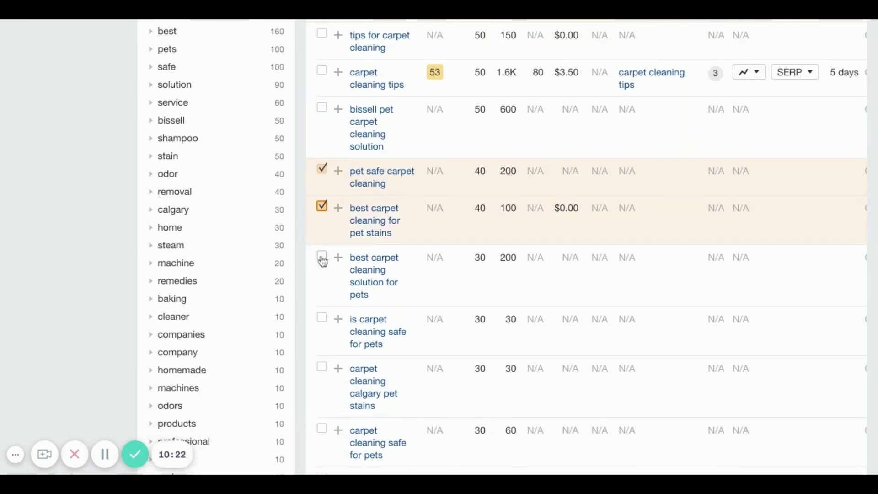
left_click(323, 257)
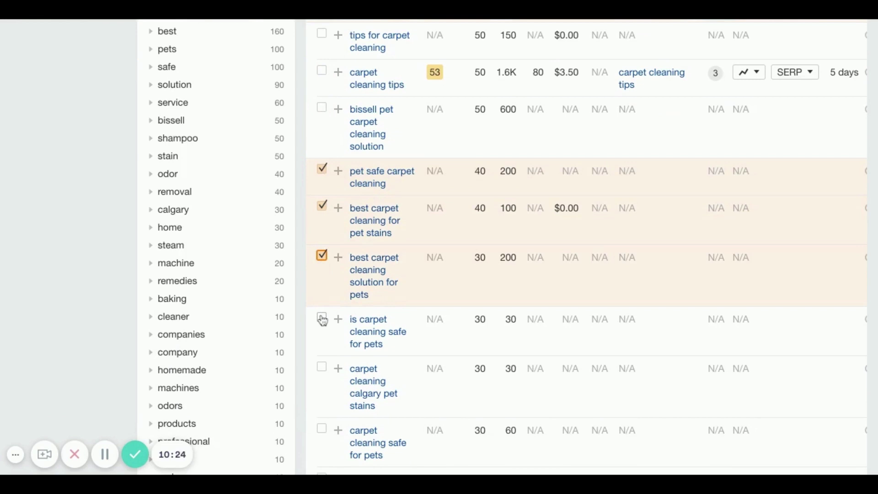
scroll(325, 330, "up", 5)
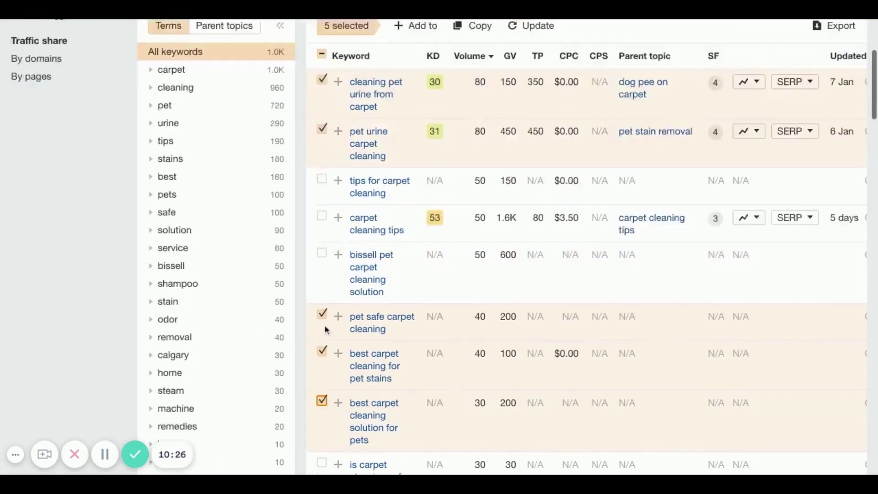
scroll(325, 330, "up", 4)
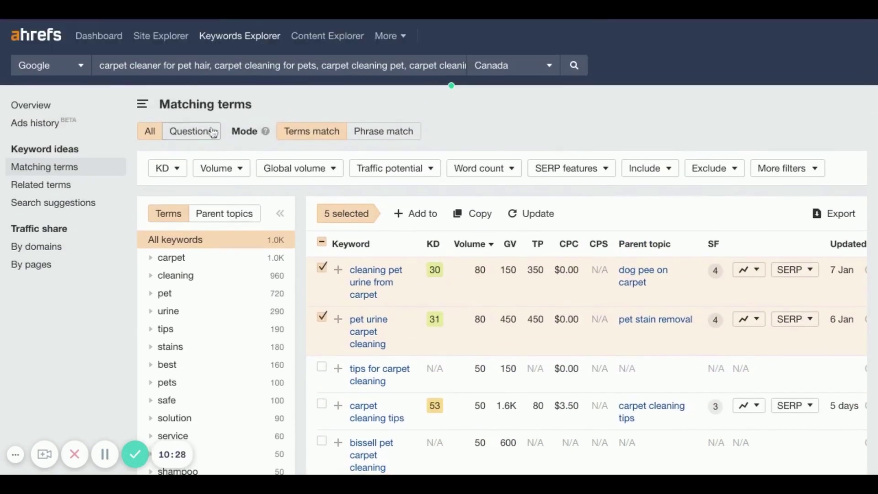
Step: Add "carpet cleaning calgary pet stains" and "carpet cleaning safe for pets" to the selection, leaving "pet urine carpet cleaning service" unselected
scroll(357, 407, "down", 10)
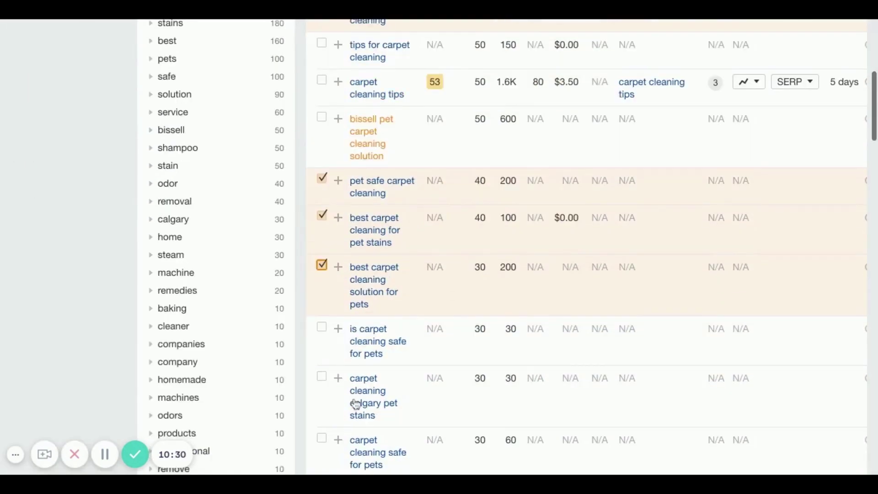
scroll(357, 404, "down", 5)
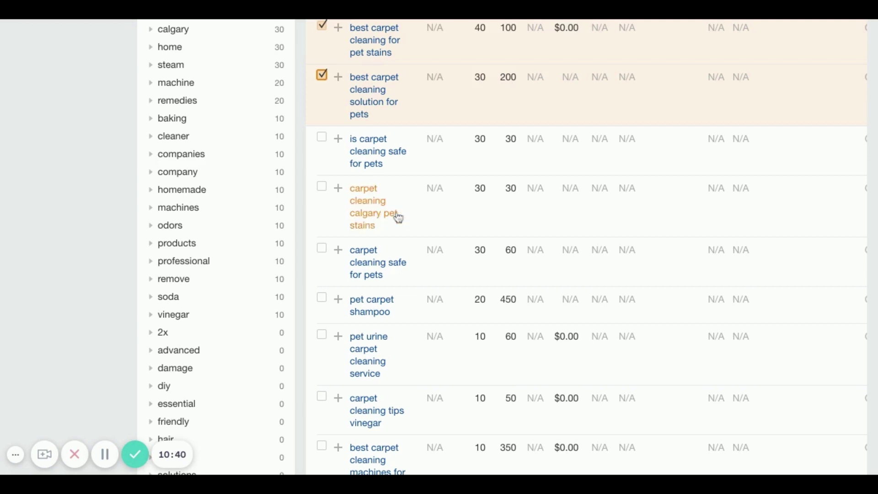
left_click(323, 187)
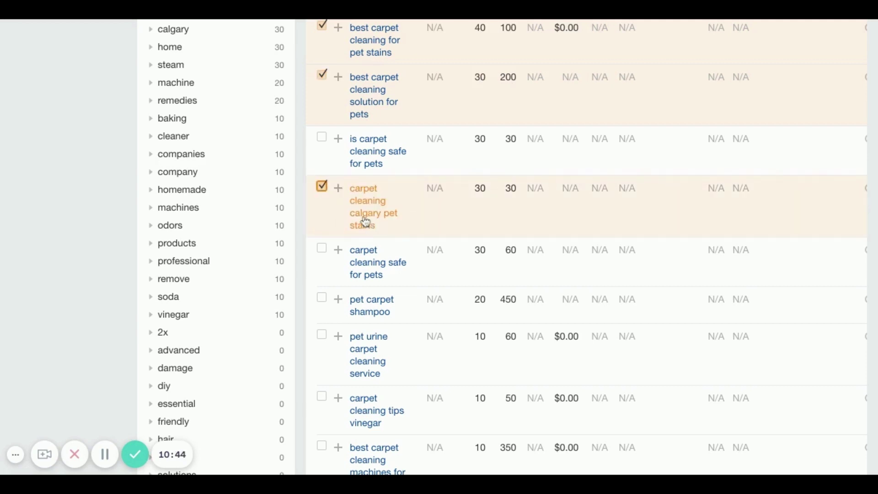
left_click(322, 252)
scroll(322, 253, "down", 3)
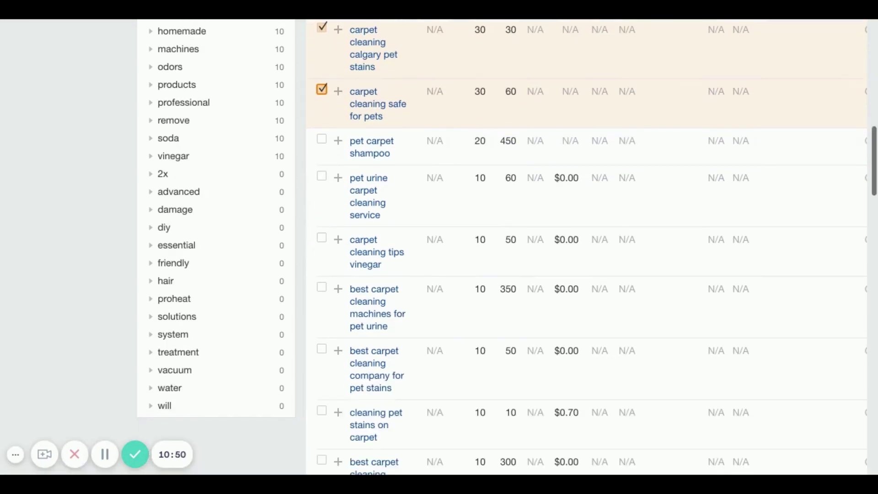
left_click(321, 181)
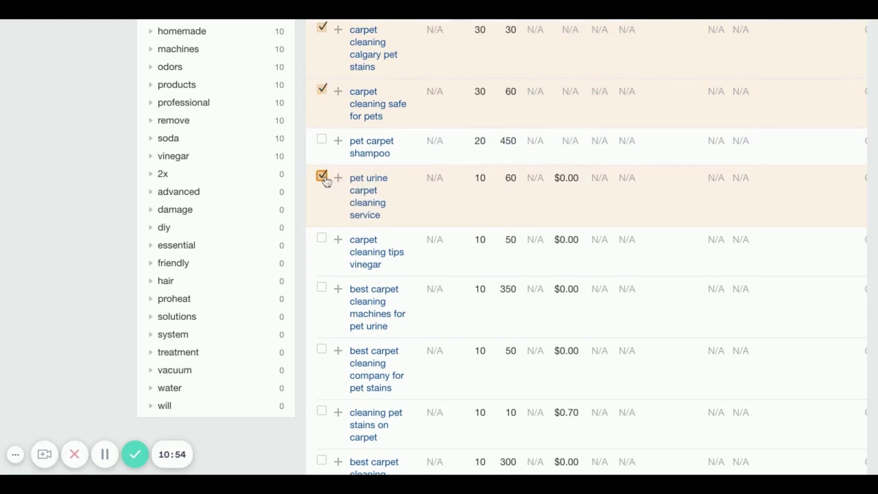
left_click(322, 178)
Step: Review the selected matching terms and copy them to the clipboard
scroll(323, 181, "up", 10)
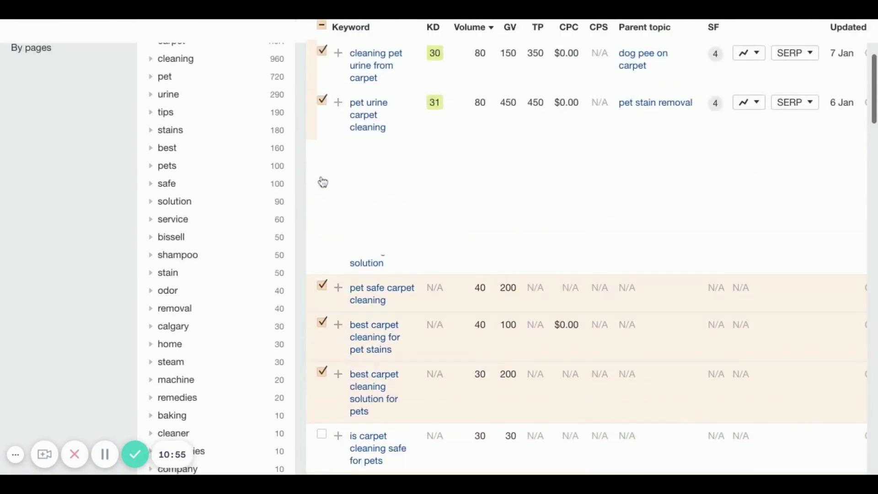
scroll(323, 181, "up", 4)
scroll(440, 183, "down", 4)
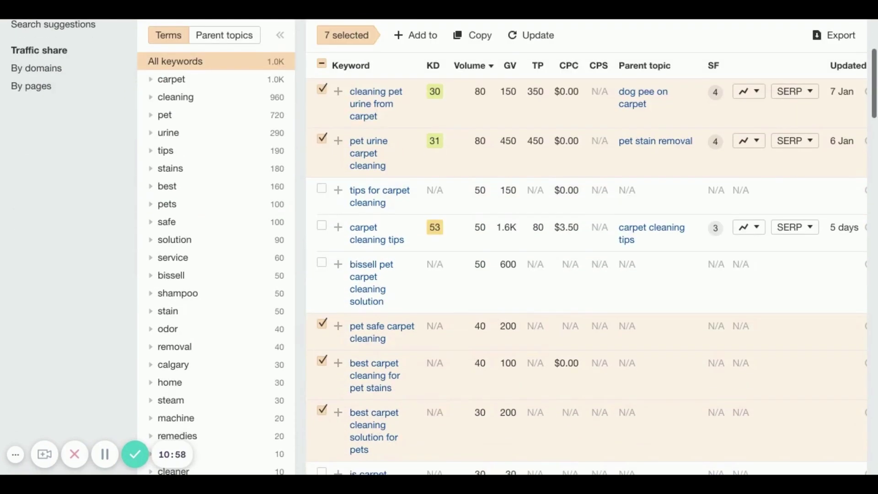
left_click(476, 40)
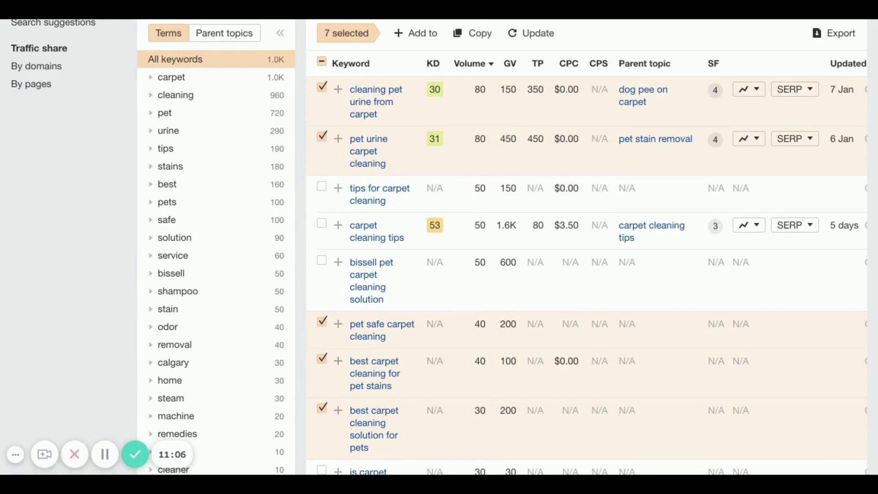
scroll(421, 338, "up", 4)
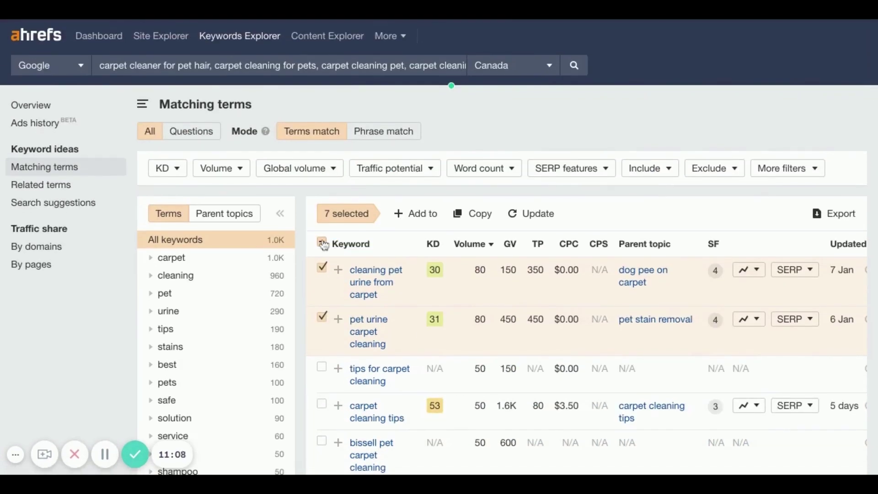
Step: Clear the copied selection and select only the matching terms "tips for carpet cleaning" and "carpet cleaning tips"
left_click(323, 243)
scroll(335, 297, "down", 2)
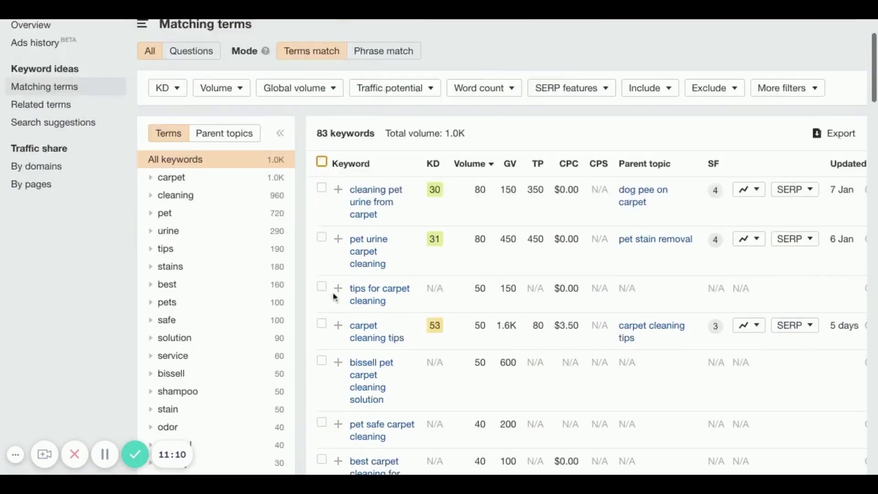
scroll(335, 297, "down", 3)
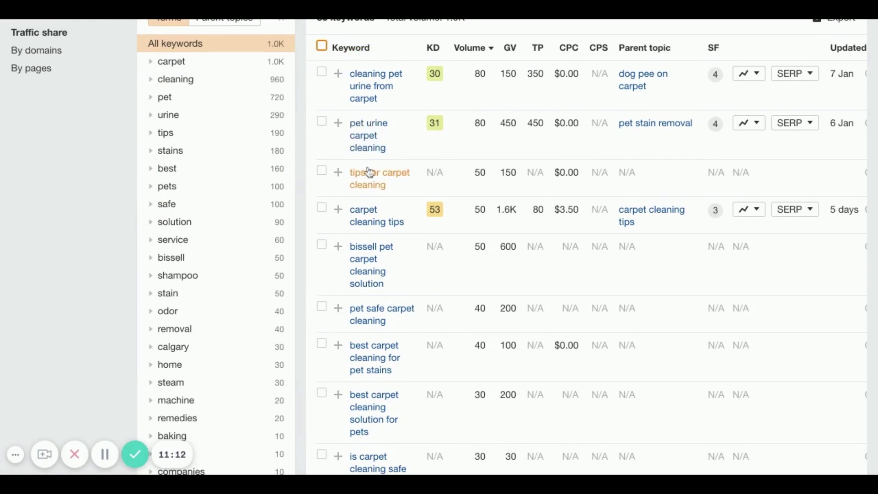
left_click(322, 122)
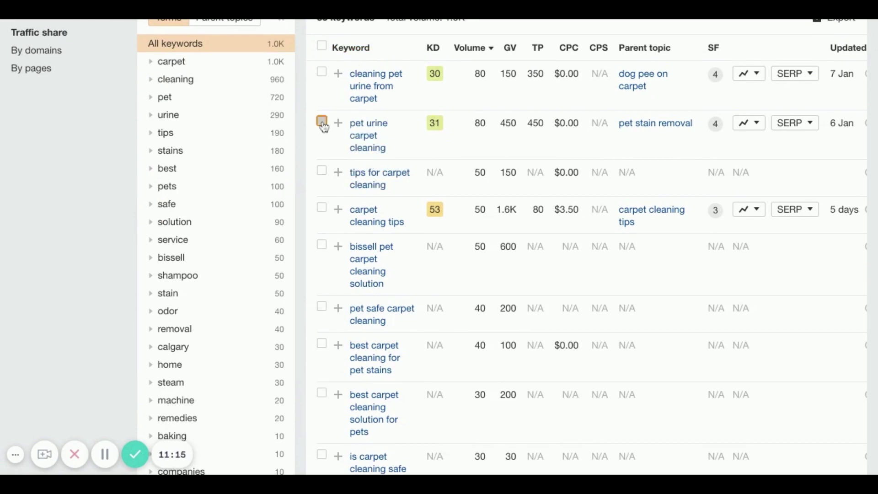
left_click(323, 172)
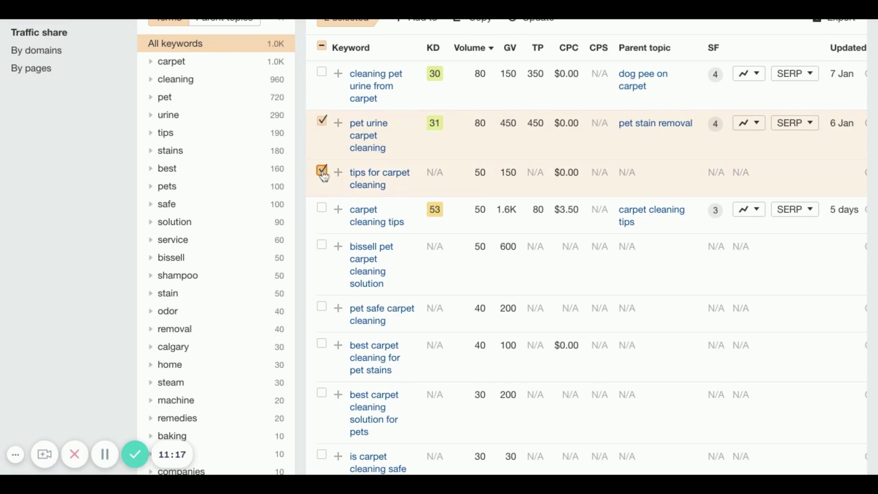
left_click(324, 126)
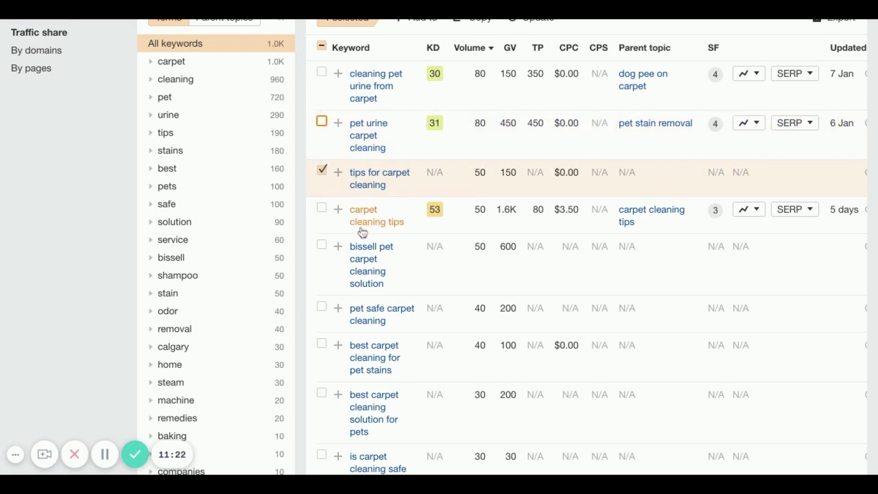
left_click(324, 213)
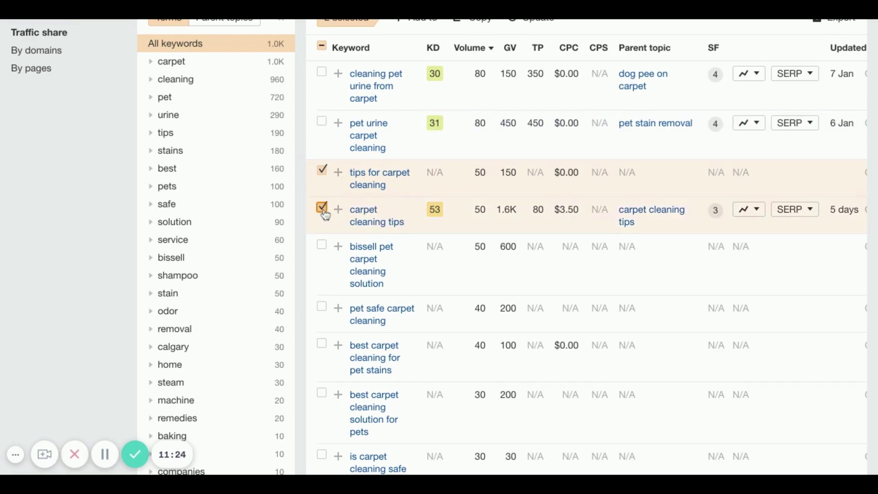
Step: Check the list for other tips keywords and copy the two selected carpet cleaning tips terms to the clipboard
scroll(323, 210, "down", 3)
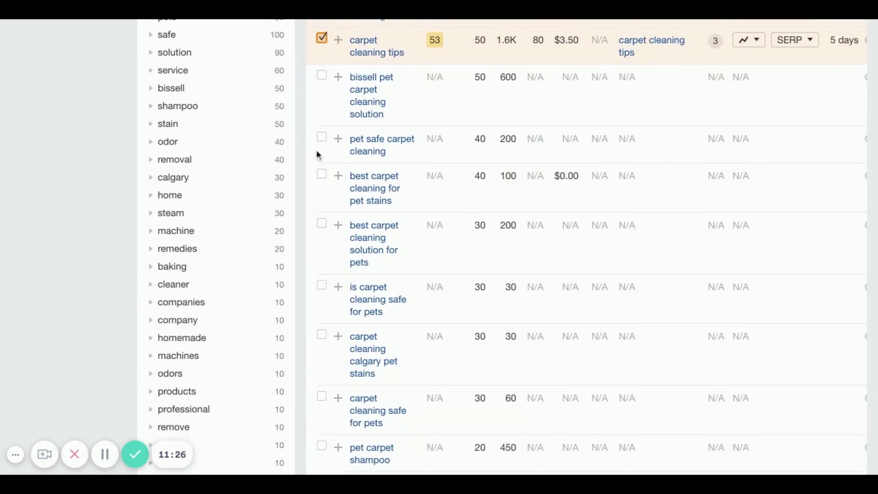
scroll(337, 147, "down", 1)
scroll(355, 286, "down", 7)
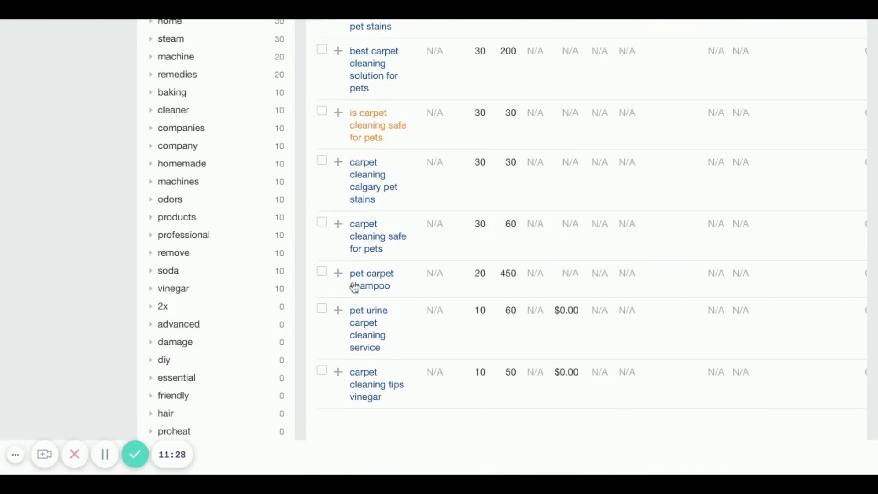
scroll(355, 287, "up", 15)
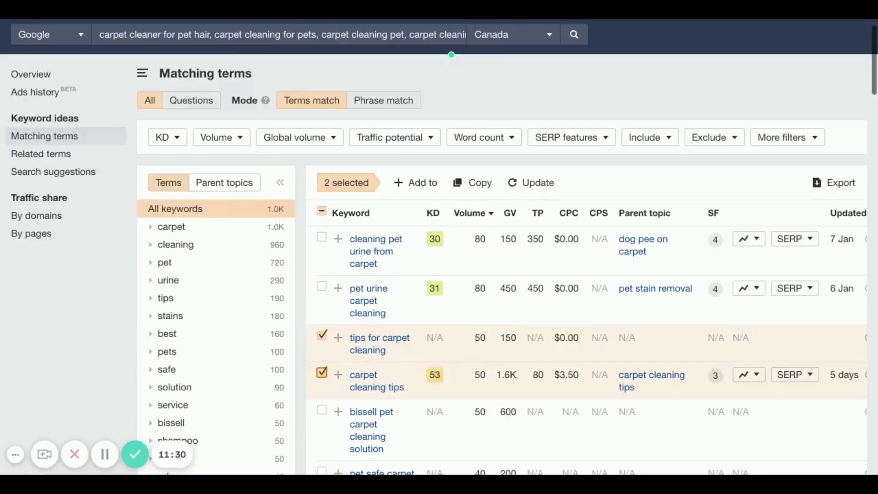
scroll(355, 287, "down", 3)
left_click(471, 95)
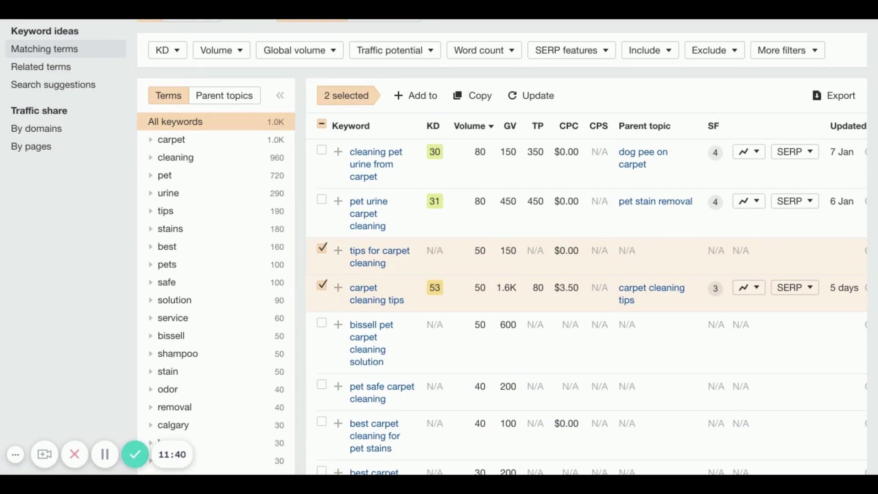
Step: Examine the term groups and the list of matching terms for further topics relevant to the pet carpet cleaning article
scroll(79, 160, "up", 3)
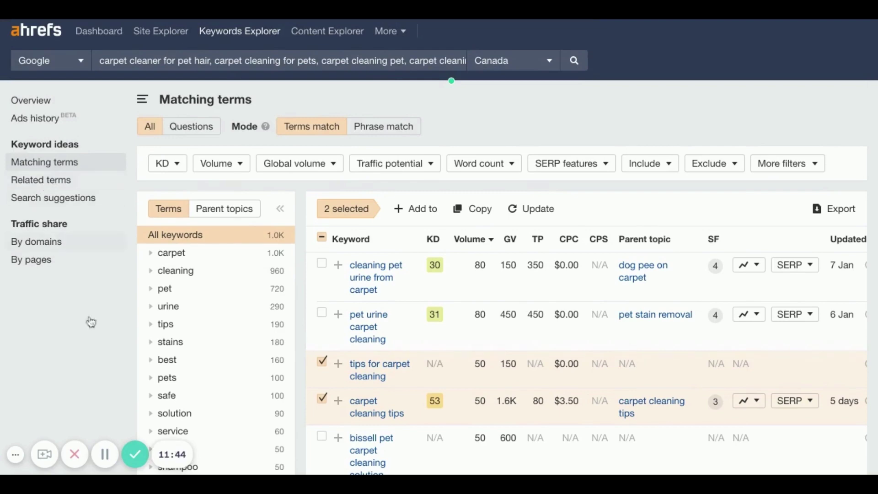
scroll(81, 313, "down", 1)
scroll(81, 314, "down", 5)
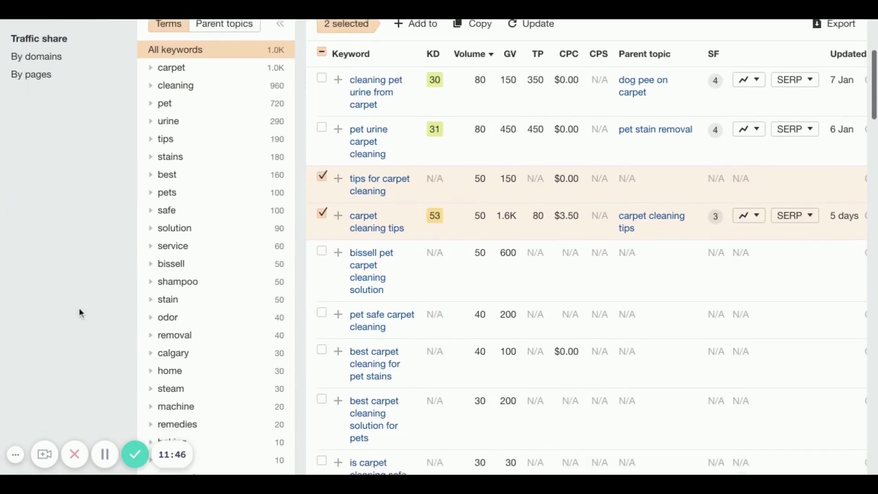
scroll(81, 313, "up", 1)
scroll(81, 313, "down", 10)
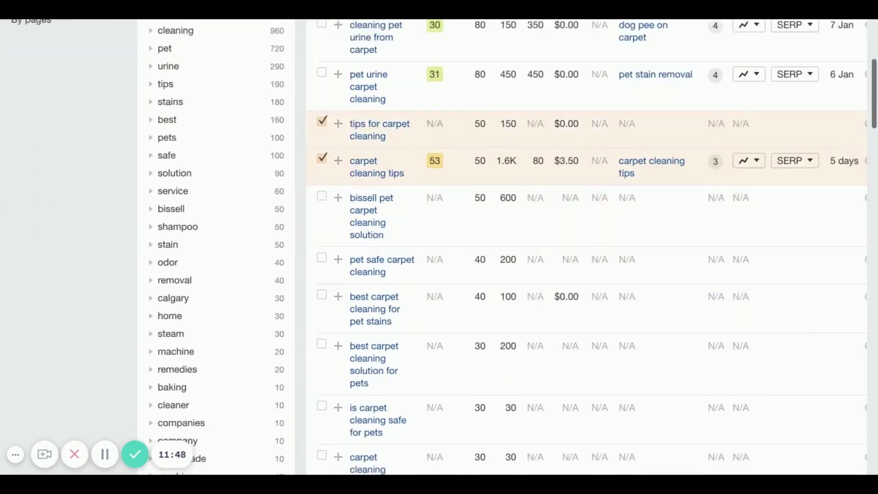
scroll(169, 306, "down", 1)
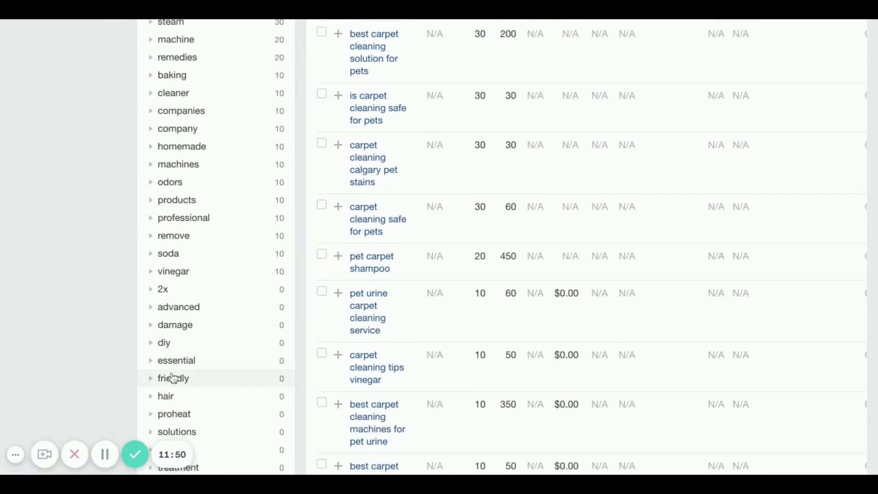
scroll(171, 376, "down", 11)
scroll(174, 379, "up", 4)
scroll(173, 378, "up", 15)
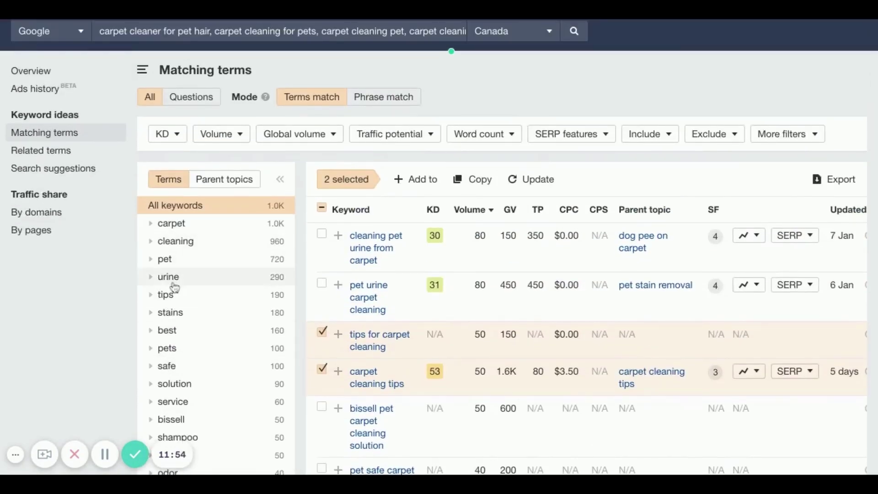
scroll(173, 284, "down", 2)
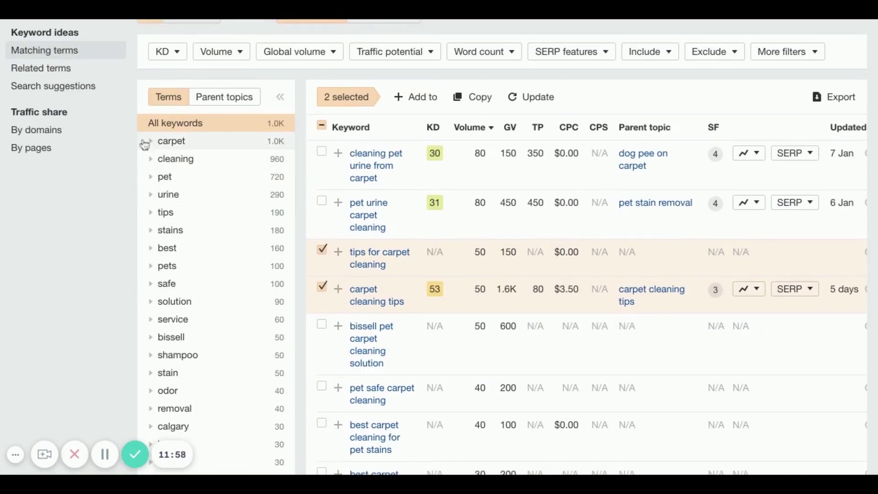
double_click(160, 146)
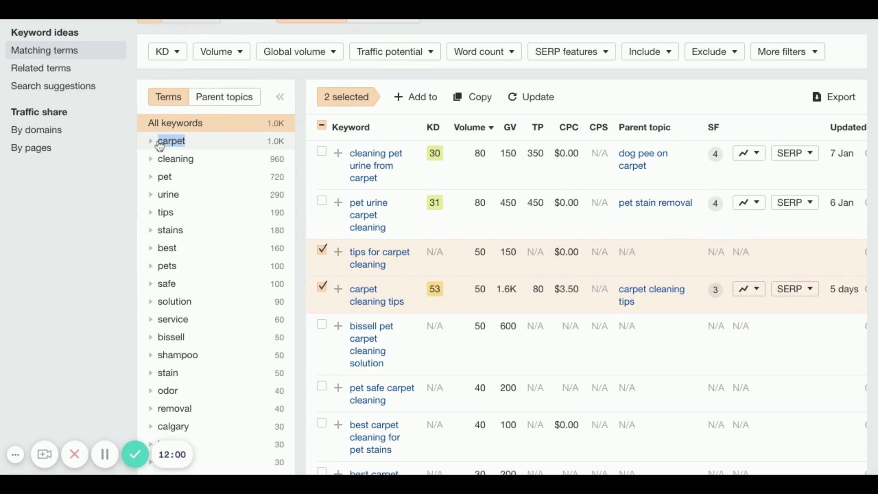
left_click_drag(160, 146, 110, 201)
left_click(110, 202)
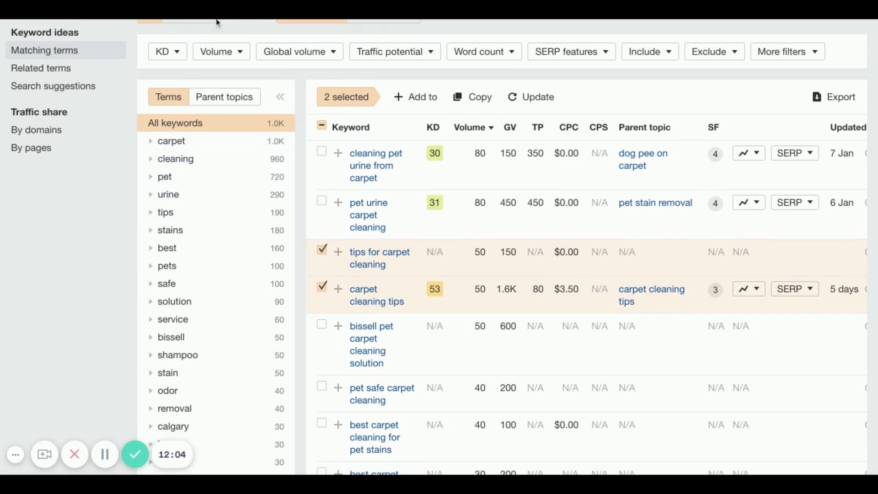
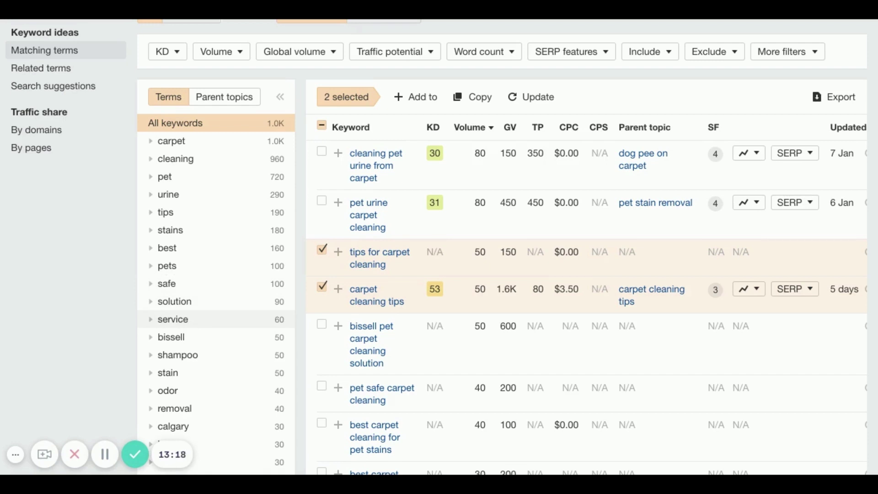
Step: Clear the keyword selection and check the matching terms limited to questions, returning to all terms
scroll(183, 286, "down", 3)
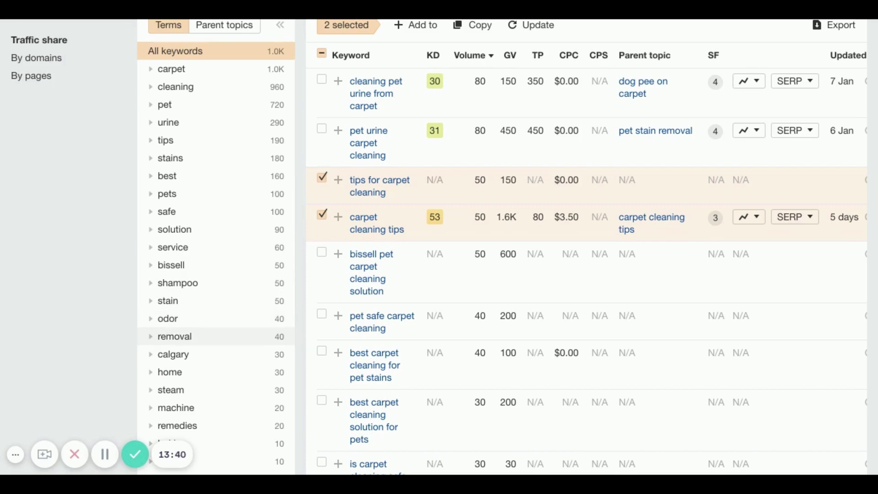
scroll(174, 336, "down", 1)
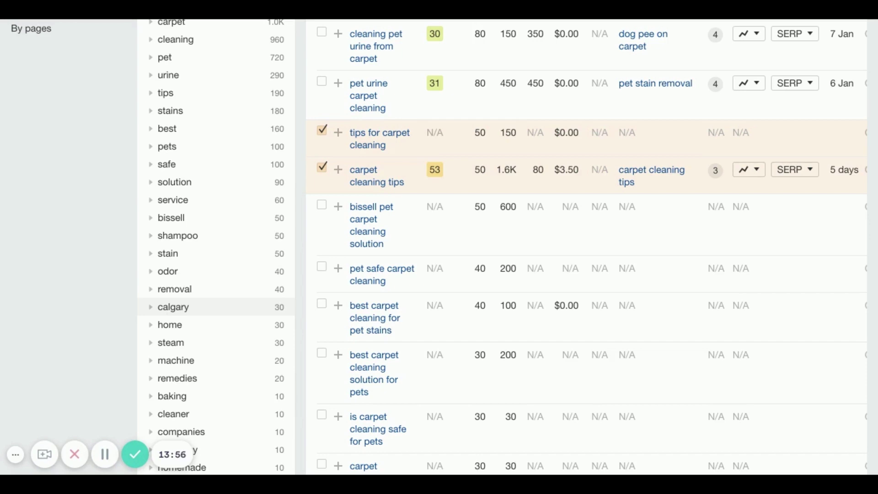
scroll(183, 307, "down", 3)
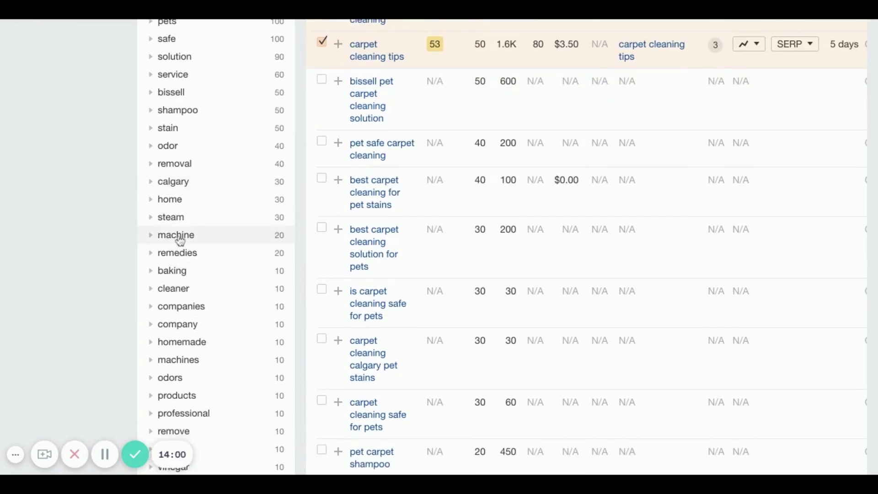
scroll(181, 241, "up", 1)
scroll(181, 241, "up", 8)
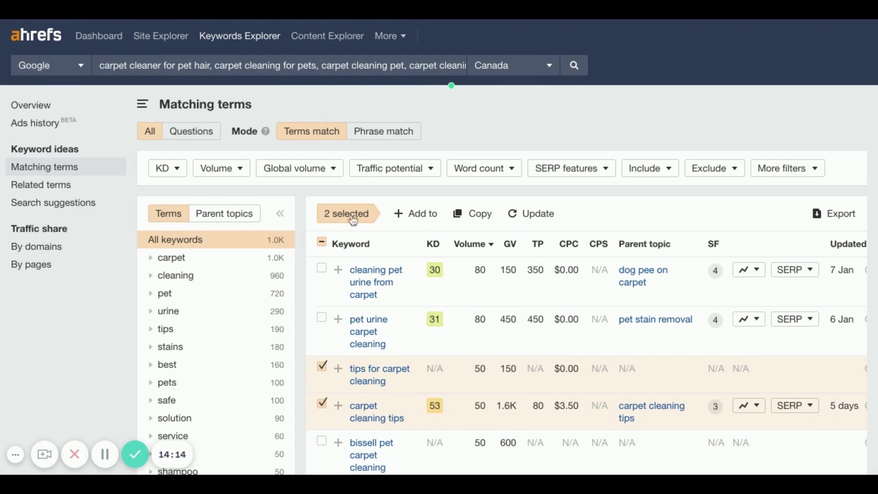
left_click(322, 242)
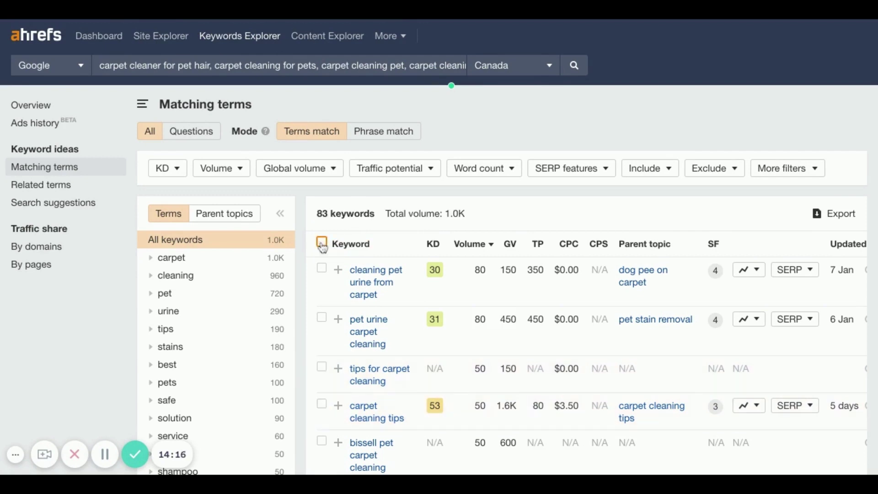
left_click(198, 135)
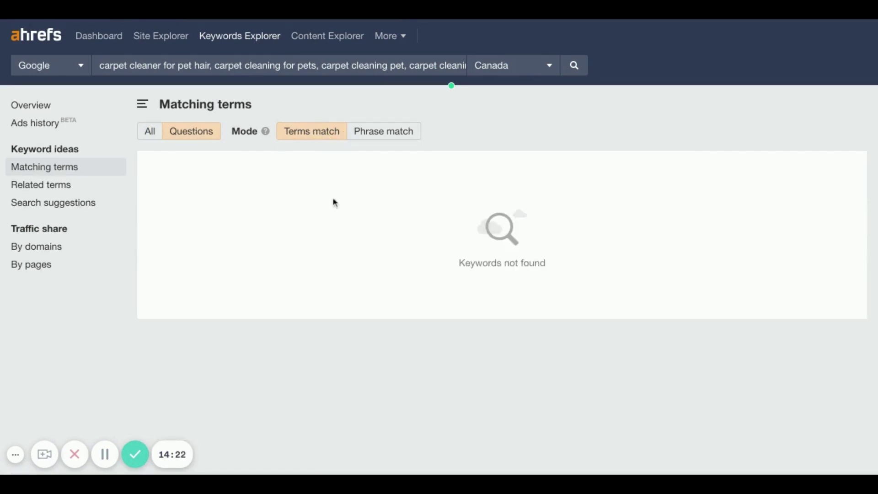
left_click(146, 132)
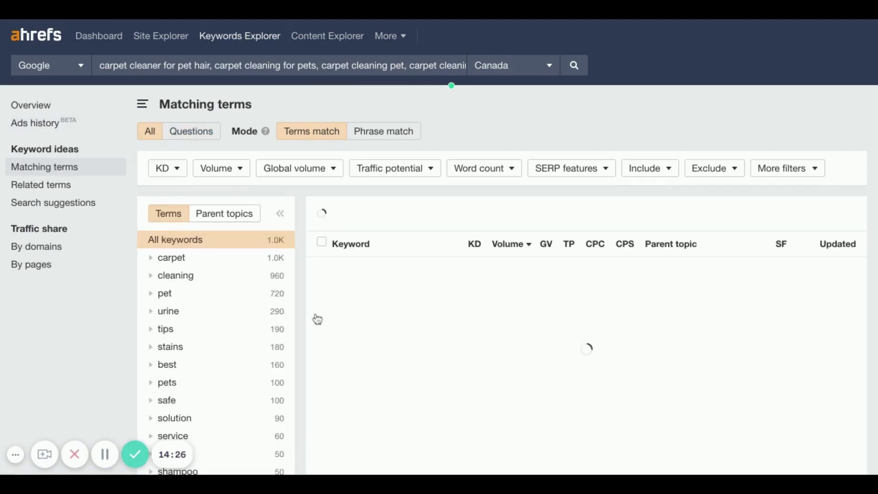
Step: Select the matching term "is carpet cleaning safe for pets"
scroll(317, 319, "down", 1)
scroll(318, 319, "down", 3)
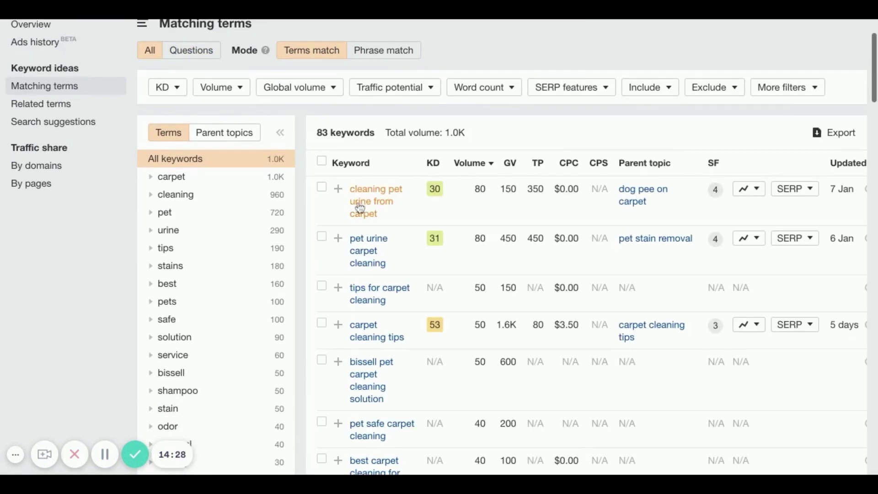
scroll(350, 311, "down", 1)
scroll(350, 311, "down", 8)
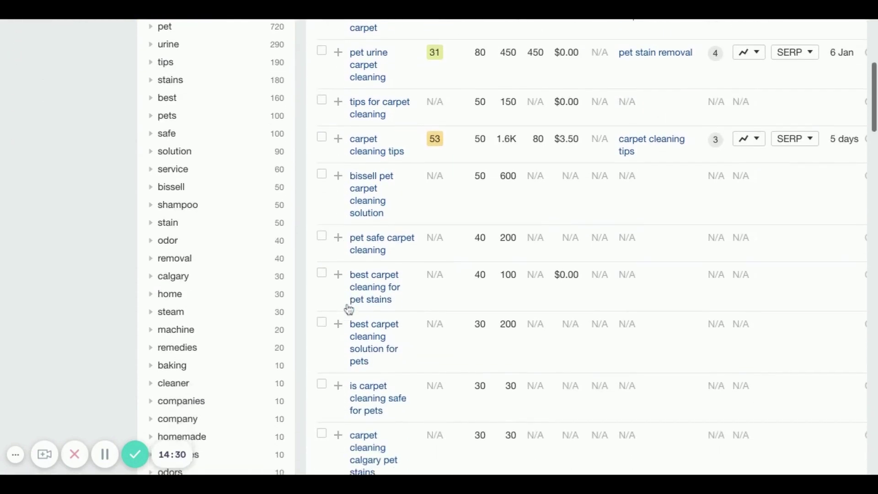
scroll(350, 219, "down", 1)
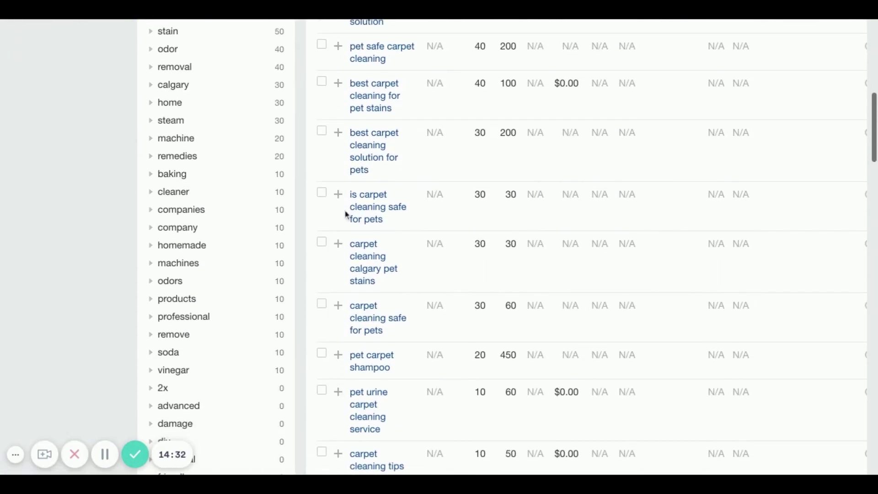
left_click(322, 193)
Step: Examine the rest of the terms-match keyword list for other questions related to carpet cleaning safety for pets
scroll(311, 313, "down", 5)
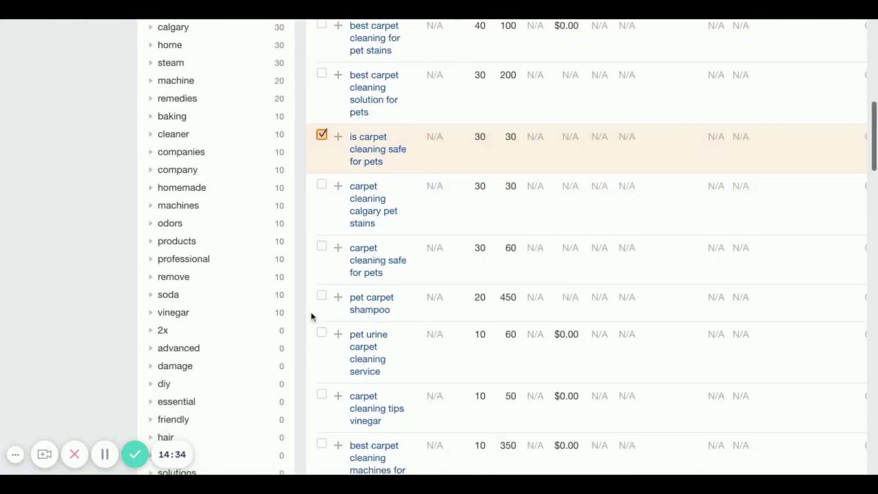
scroll(313, 316, "down", 7)
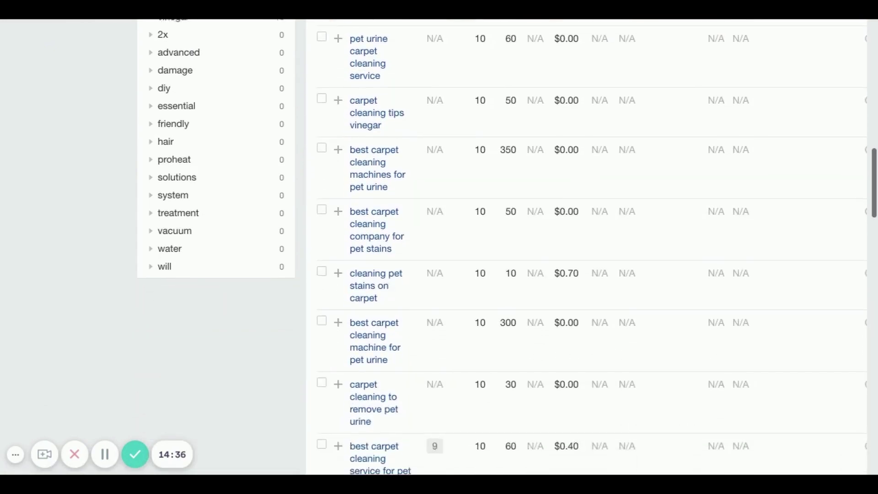
scroll(313, 315, "down", 5)
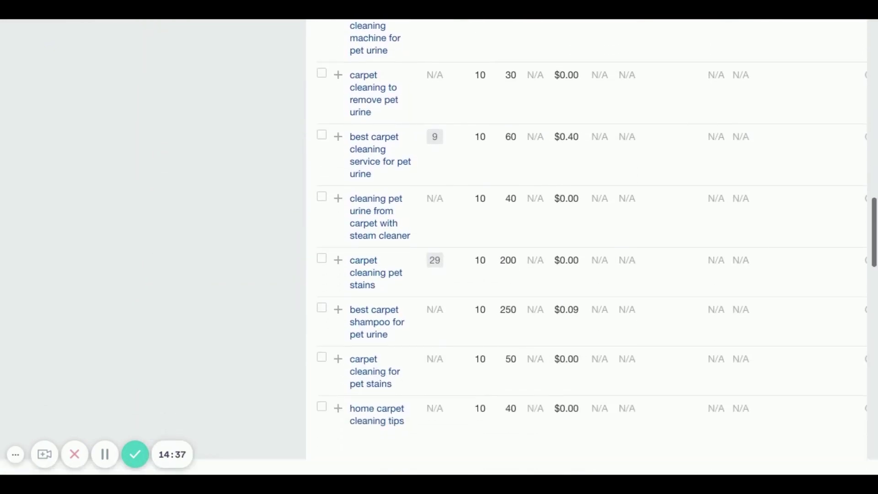
scroll(313, 316, "down", 7)
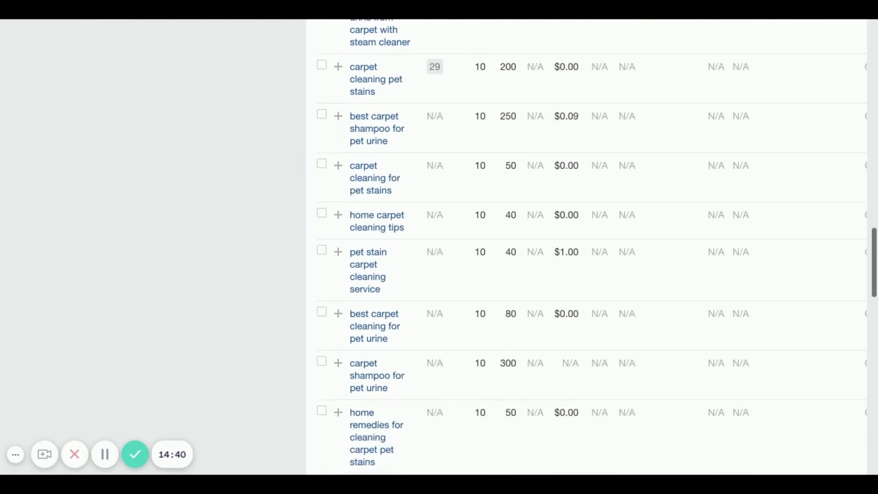
scroll(313, 315, "down", 7)
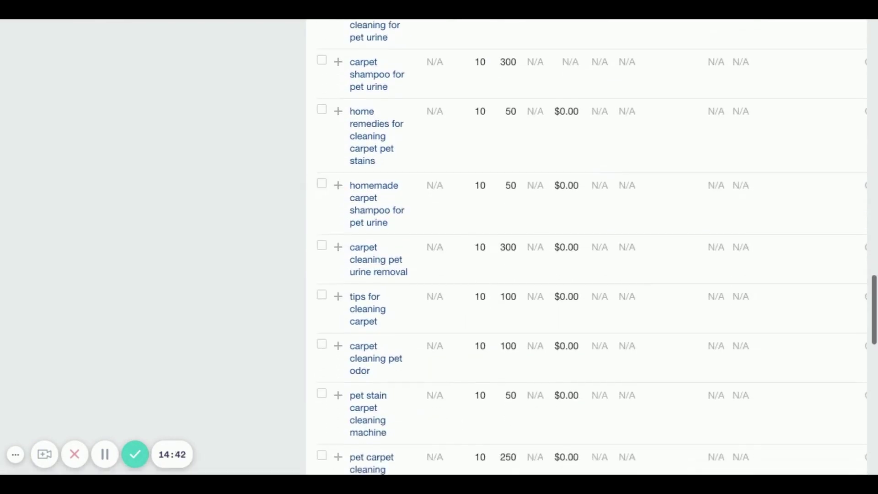
scroll(312, 316, "down", 10)
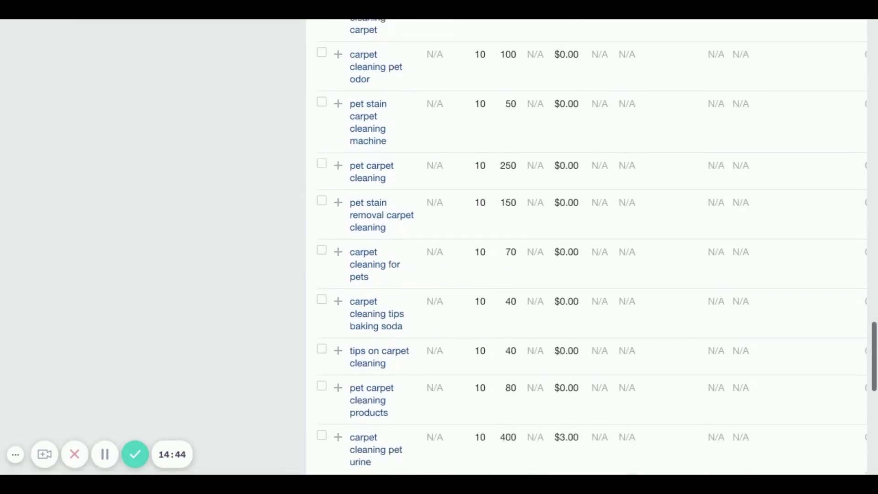
scroll(312, 316, "down", 4)
scroll(313, 315, "up", 20)
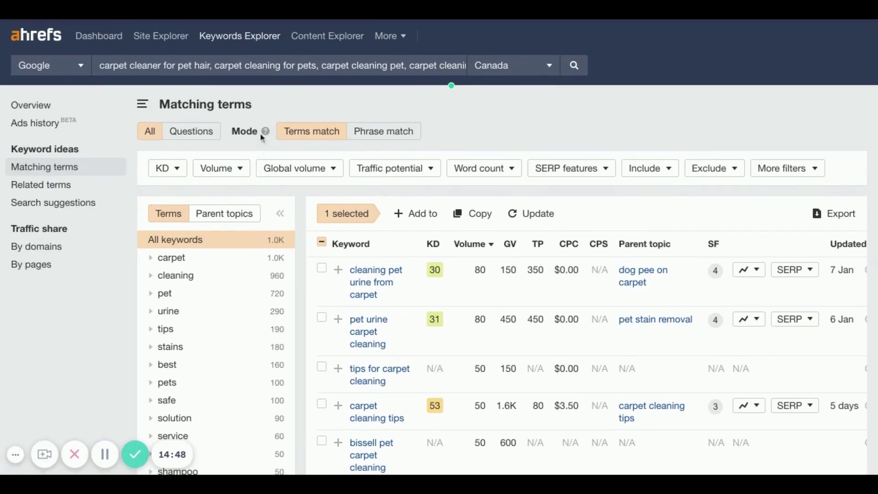
Step: Copy the selected term "is carpet cleaning safe for pets" to the clipboard and clear the selection
left_click(472, 214)
left_click(322, 244)
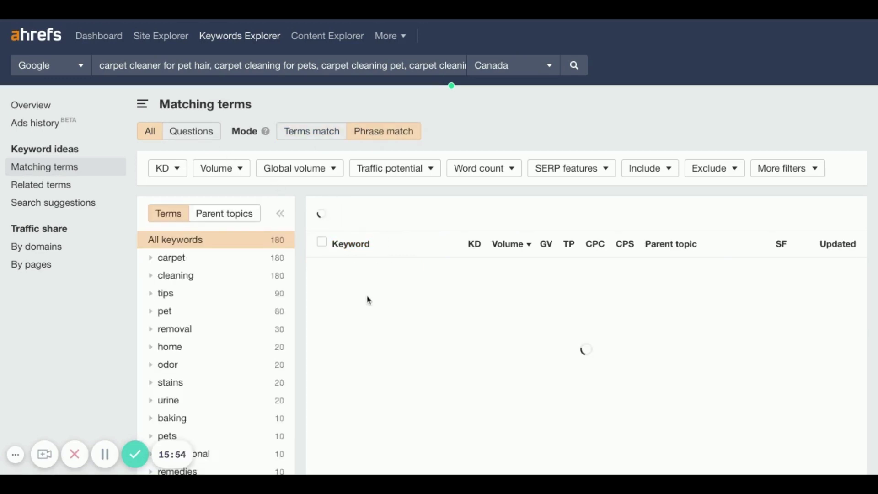
Step: Review the phrase-match terms and keep only "carpet cleaning pet urine removal" selected, deselecting "carpet cleaning tips vinegar"
scroll(371, 275, "down", 2)
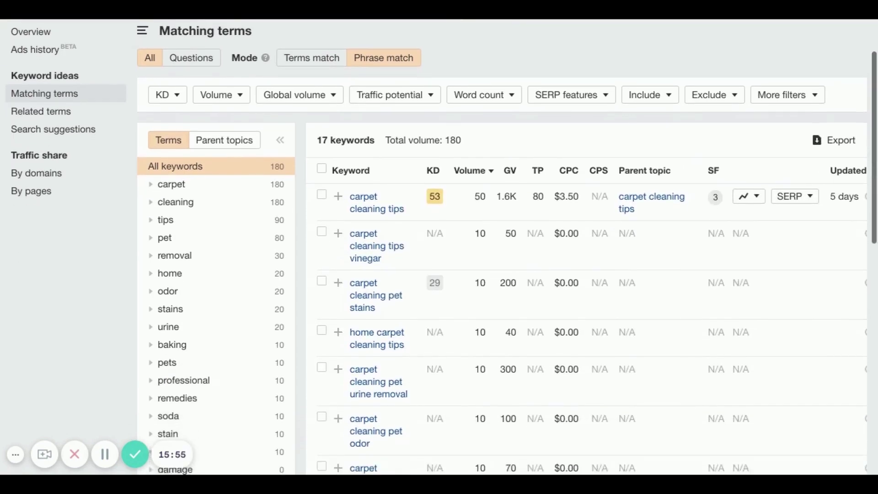
scroll(378, 201, "down", 3)
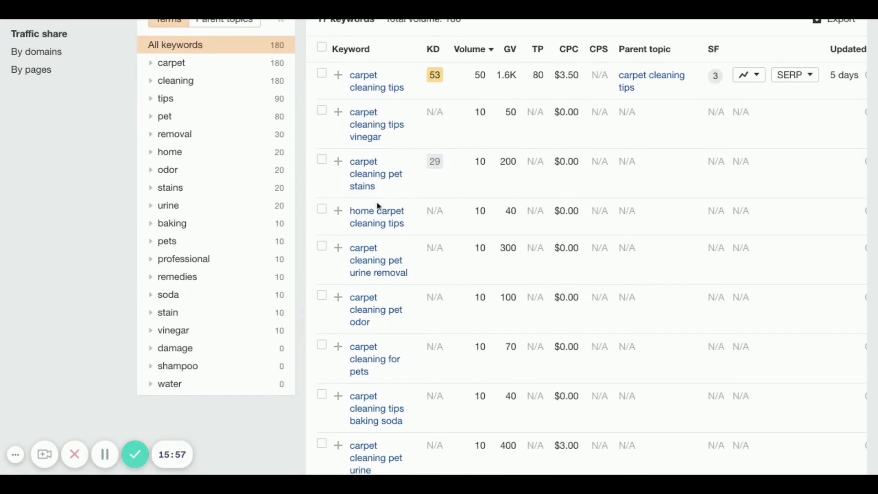
scroll(369, 132, "down", 1)
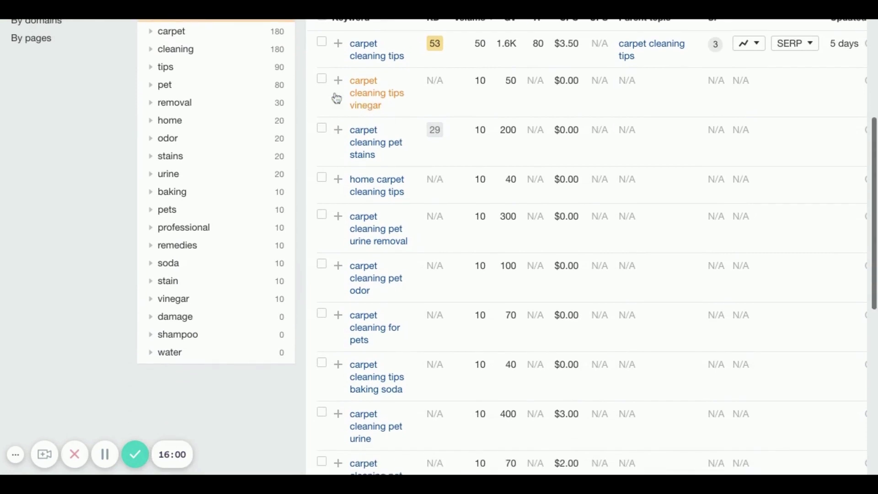
left_click(322, 80)
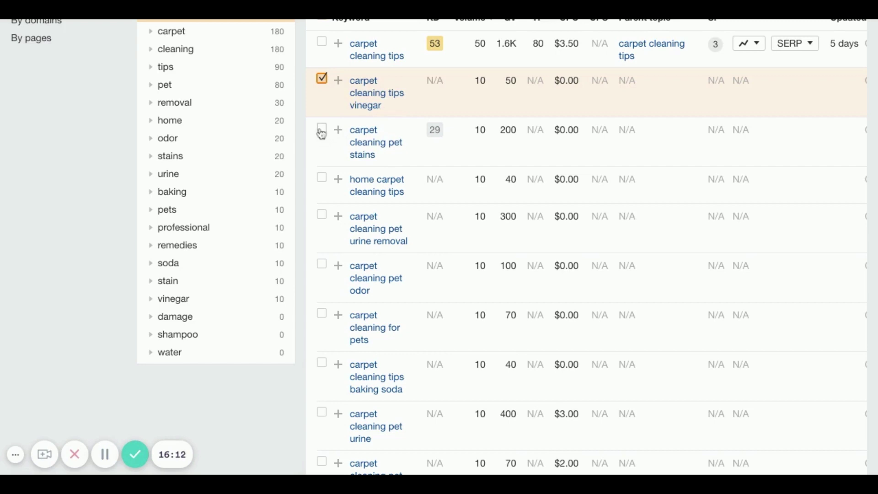
left_click(324, 217)
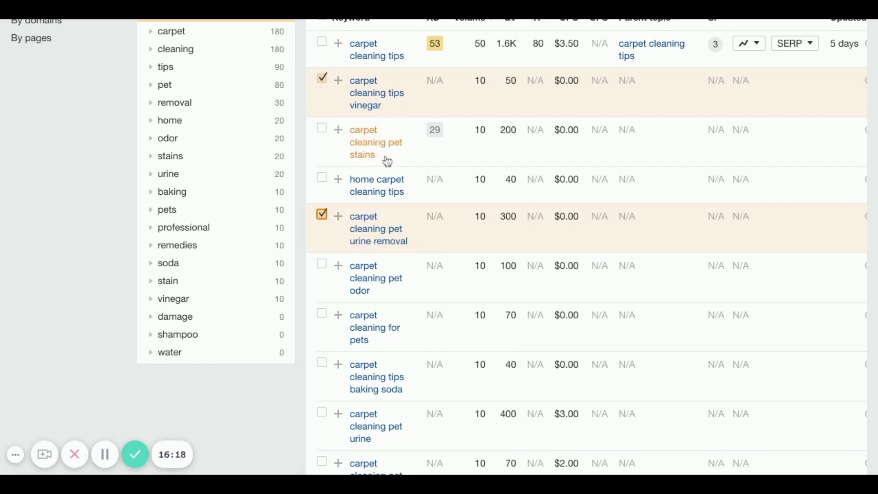
left_click(323, 80)
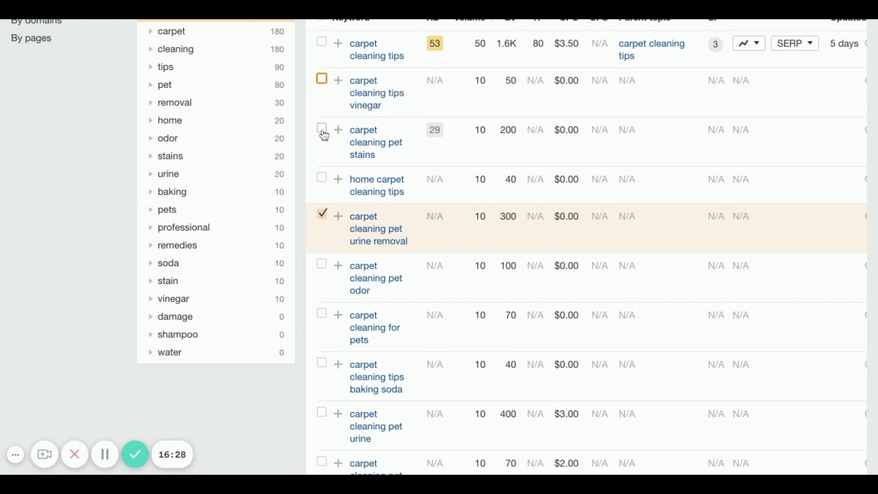
scroll(323, 186, "down", 3)
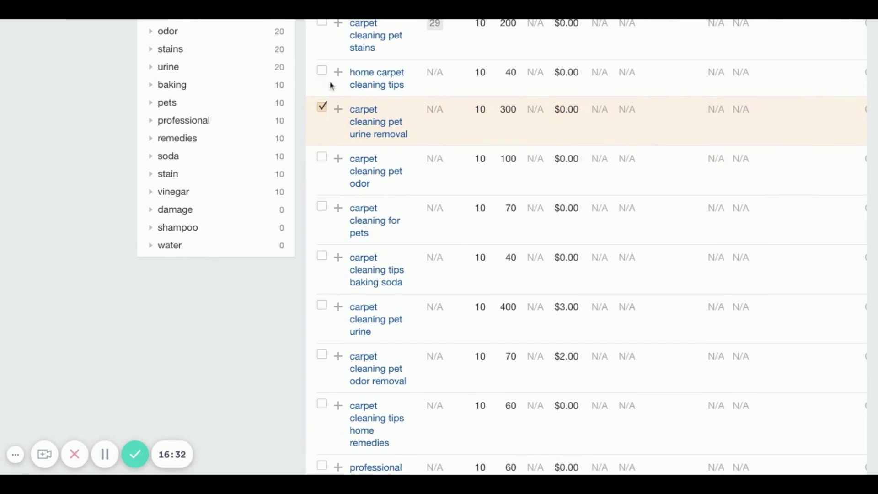
scroll(323, 410, "down", 8)
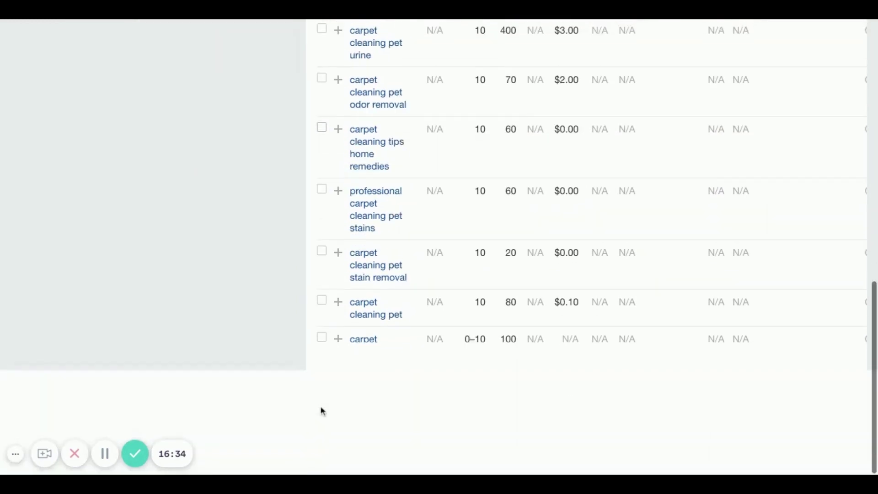
scroll(322, 411, "up", 13)
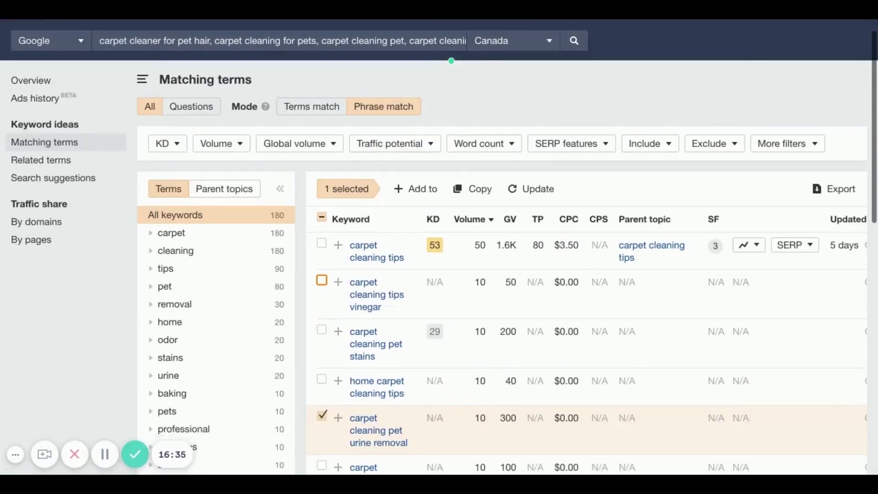
scroll(323, 410, "down", 7)
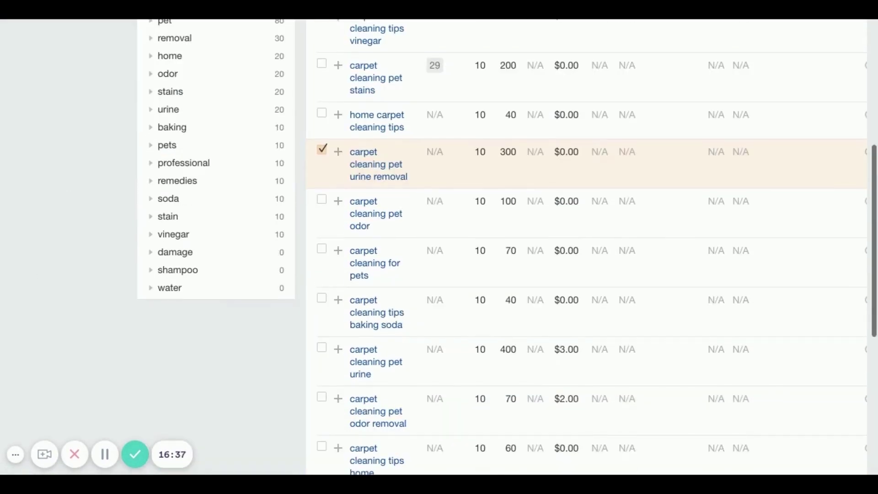
Step: Add "carpet cleaning pet odor", "carpet cleaning tips baking soda" and "carpet cleaning tips vinegar" to the selection, leaving out "carpet cleaning for pets"
left_click(323, 204)
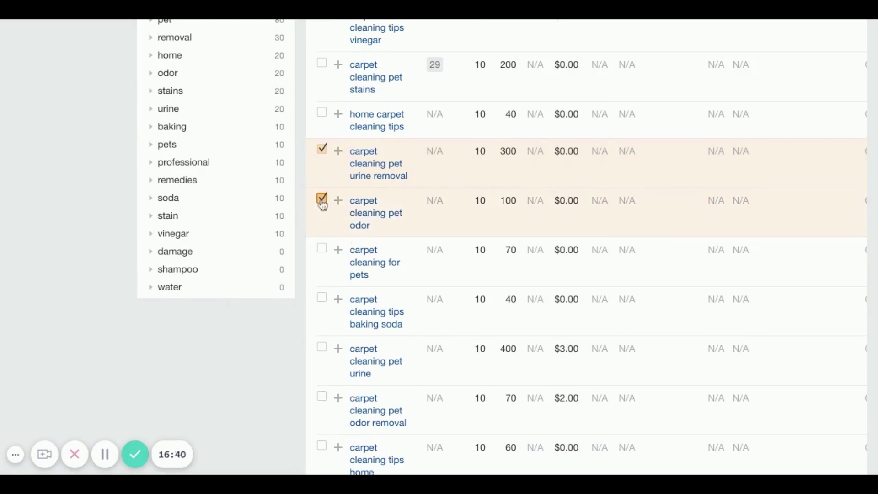
left_click(322, 252)
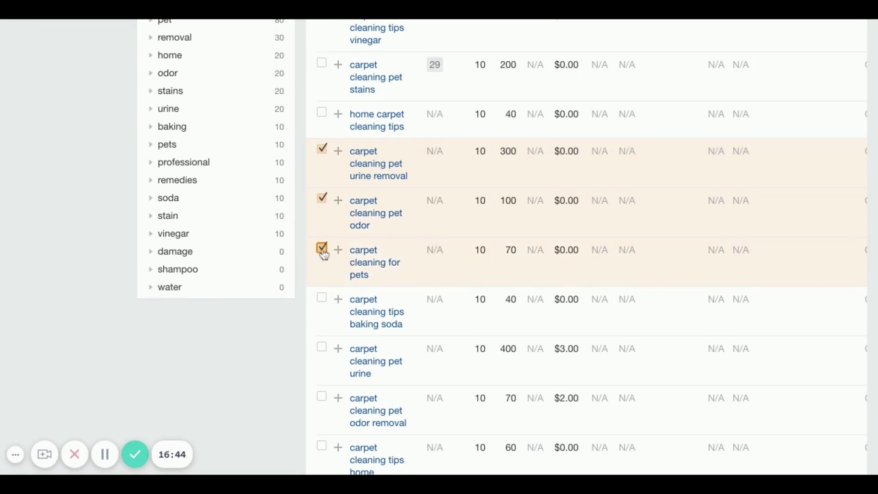
left_click(322, 252)
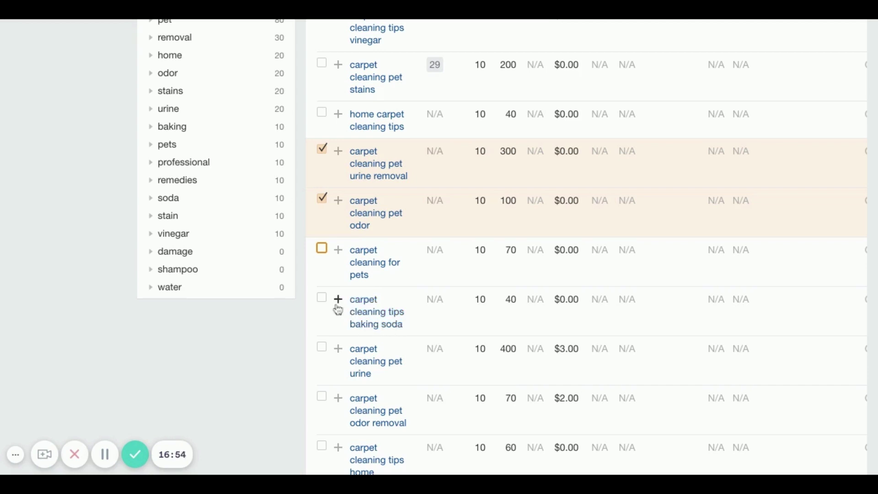
left_click(323, 298)
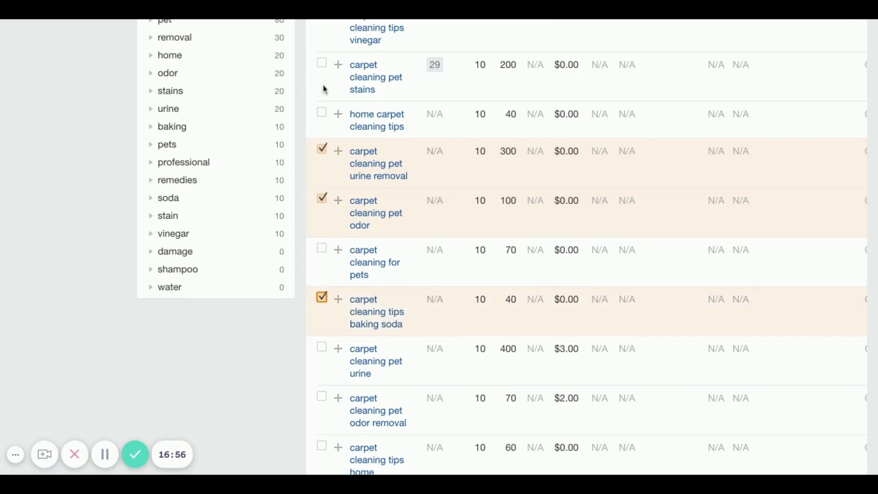
scroll(332, 82, "up", 1)
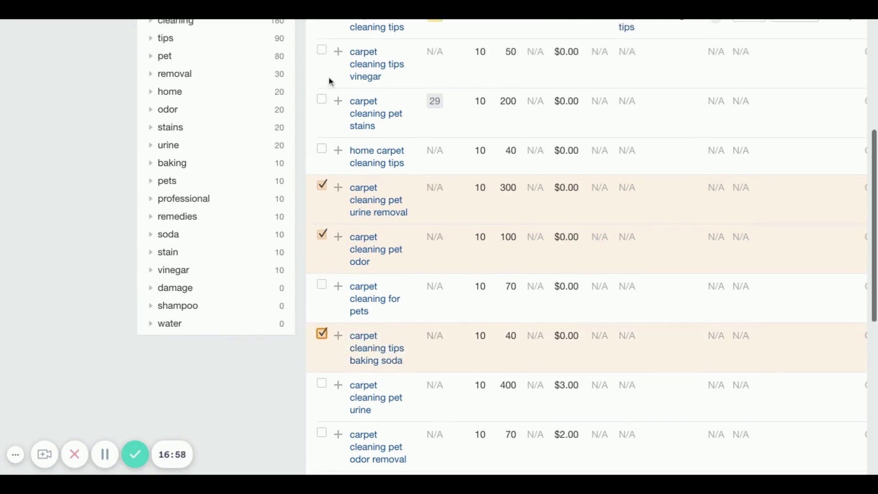
left_click(322, 53)
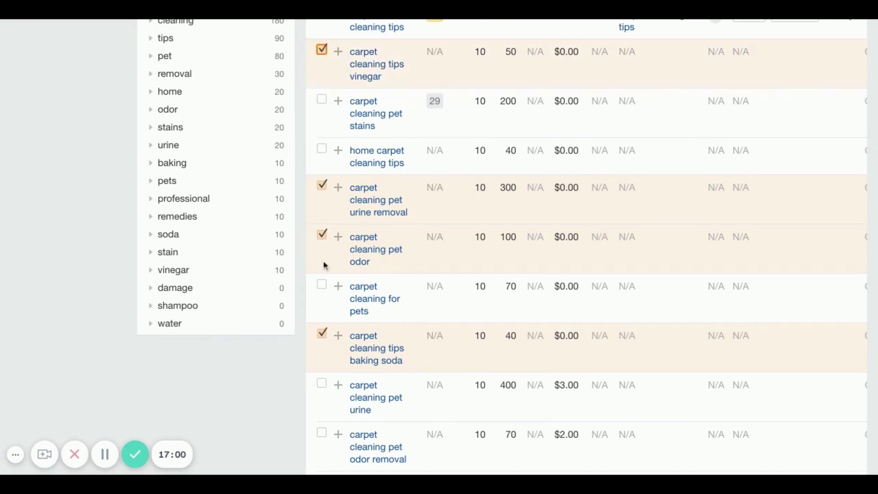
Step: Add "carpet cleaning pet odor removal", "carpet cleaning tips home remedies" and "professional carpet cleaning pet stains" to the selection
scroll(325, 262, "down", 2)
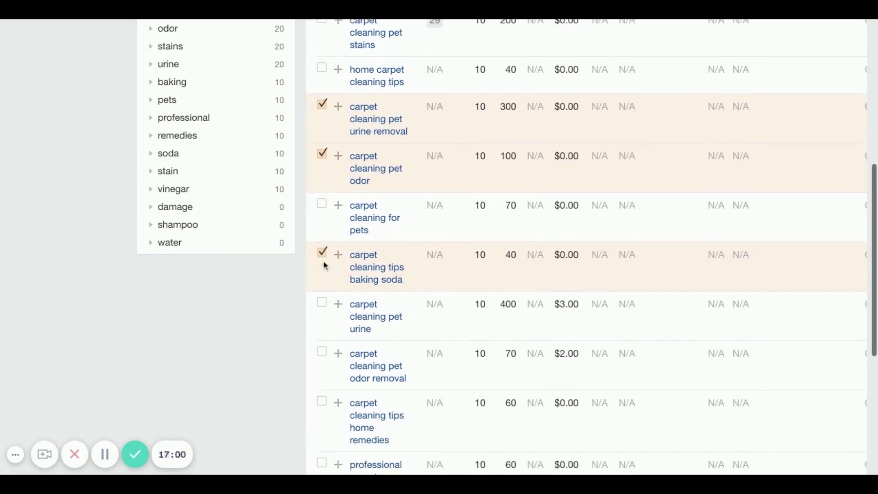
left_click(323, 352)
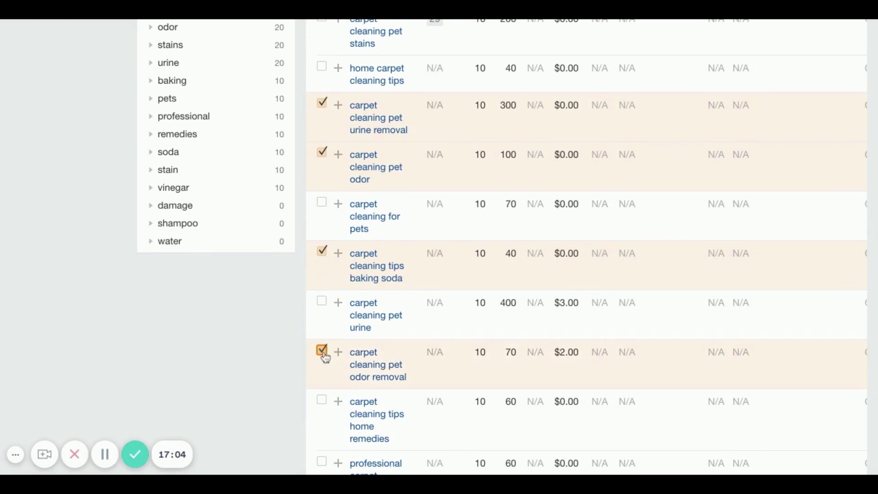
scroll(324, 358, "down", 1)
left_click(323, 351)
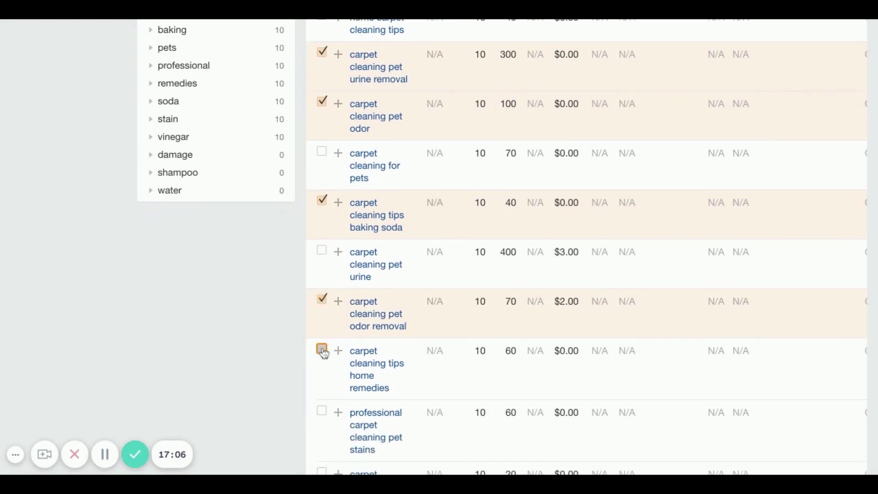
scroll(324, 354, "down", 1)
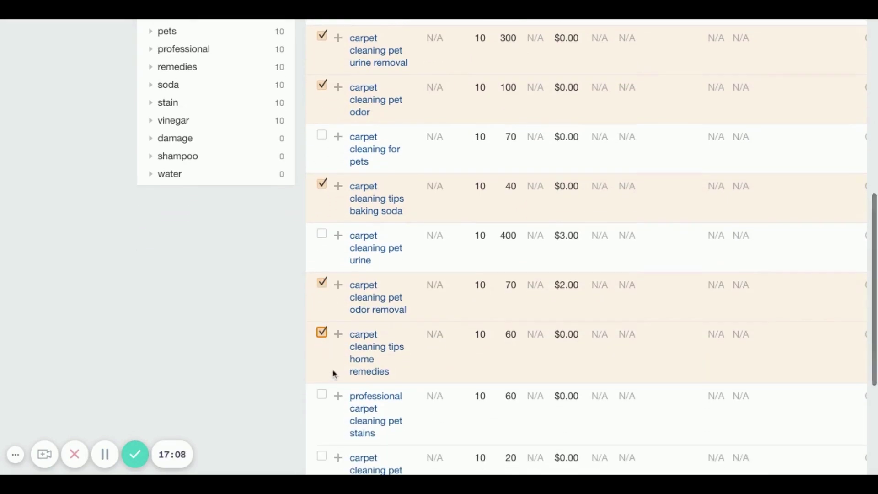
left_click(325, 401)
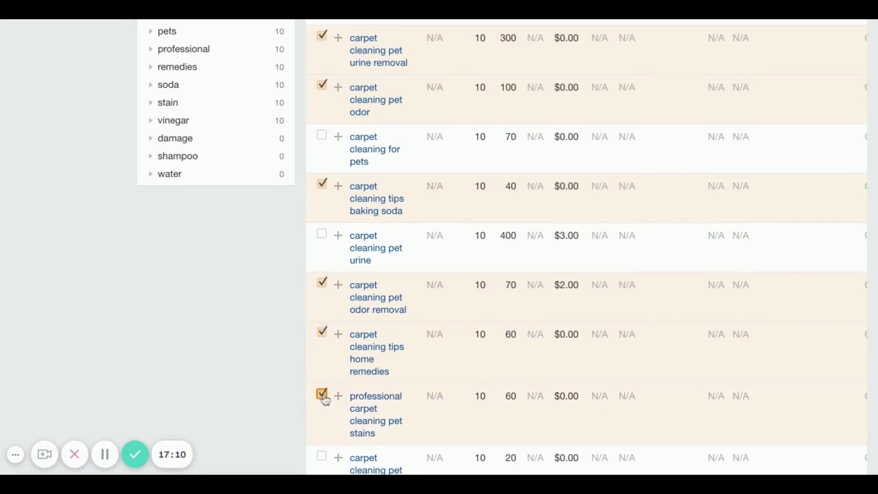
Step: Copy the seven selected phrase-match keywords to the clipboard and clear the selection
scroll(326, 401, "up", 4)
scroll(325, 401, "up", 4)
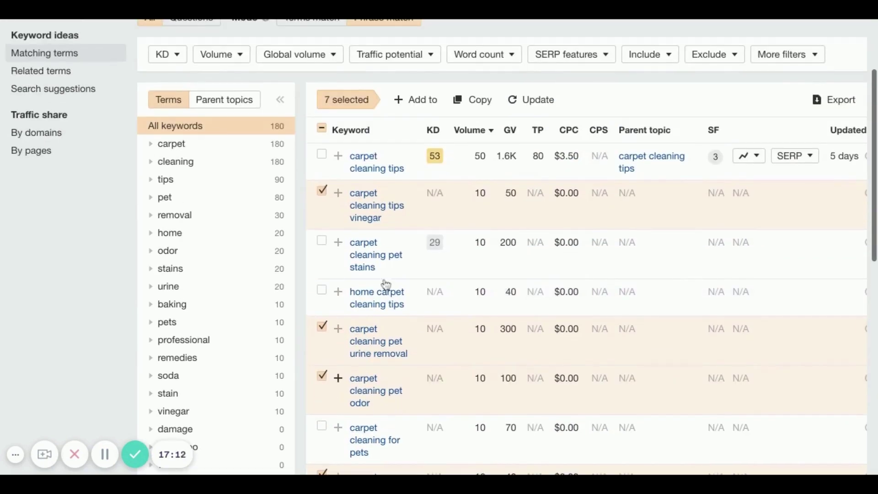
left_click(475, 101)
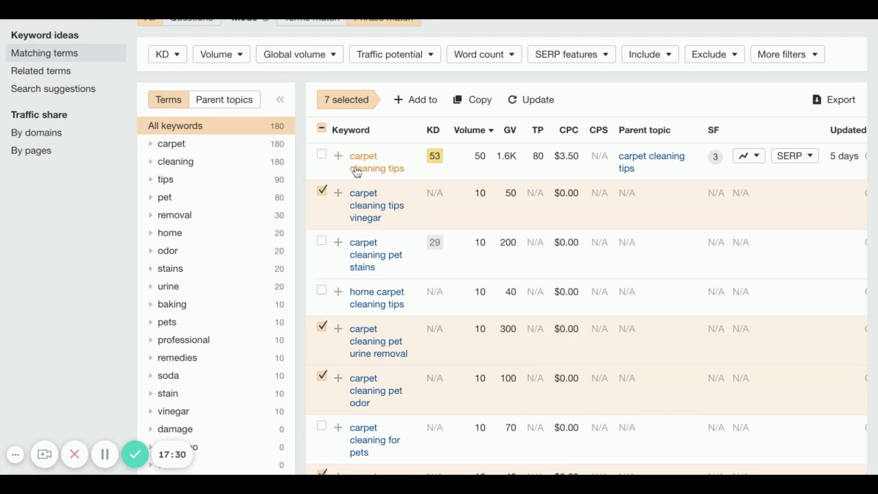
left_click(322, 129)
Step: Select the phrase-match terms "carpet cleaning tips", "carpet cleaning pet stains" and "home carpet cleaning tips"
left_click(323, 157)
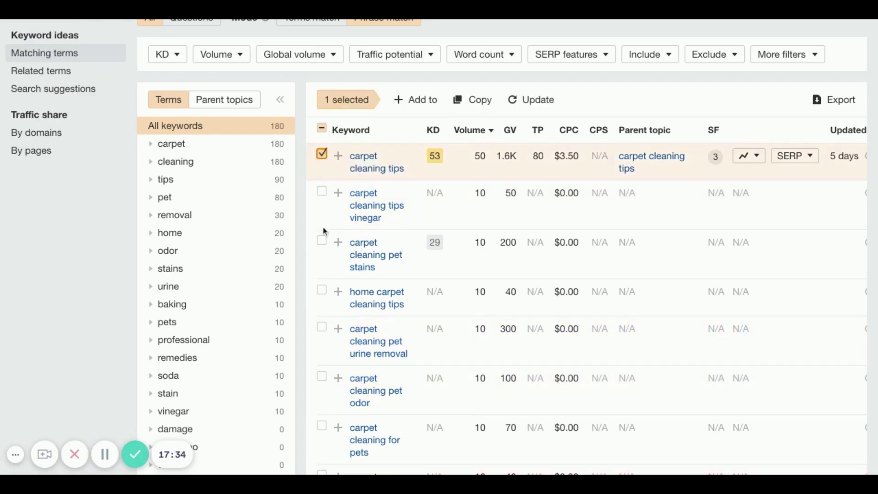
left_click(322, 242)
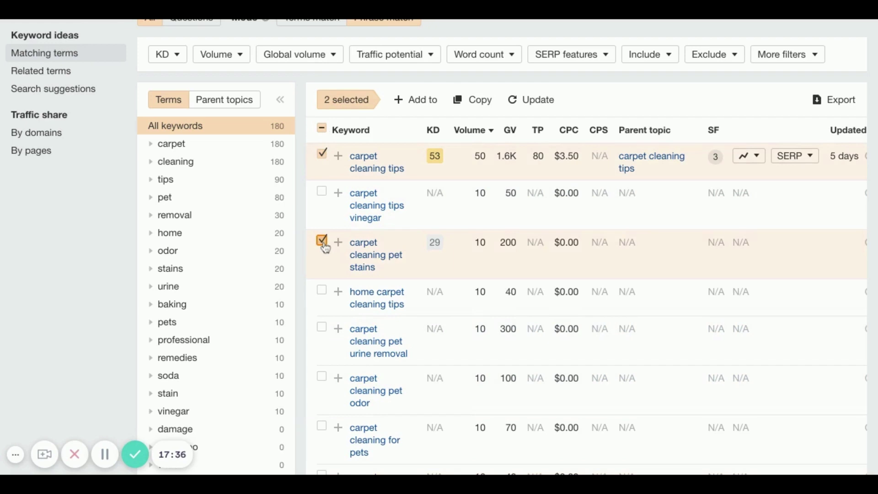
scroll(439, 247, "down", 2)
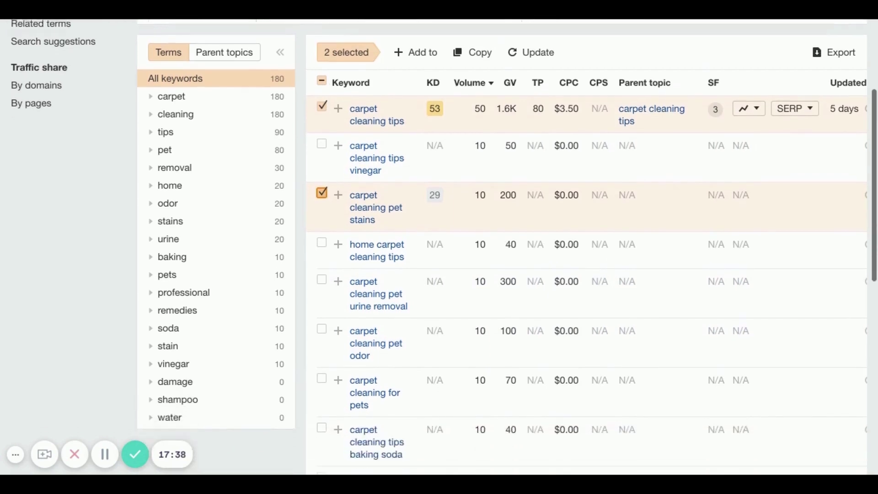
left_click(324, 196)
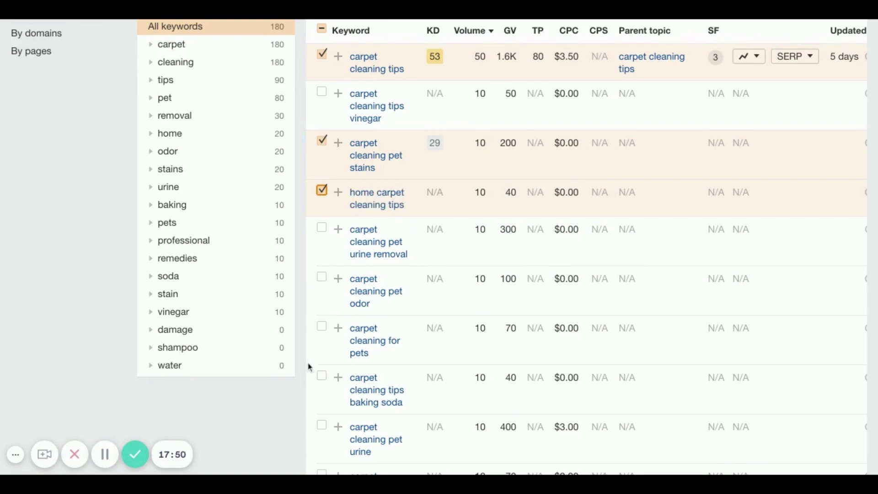
Step: Copy the three selected phrase-match keywords to the clipboard and clear the selection
scroll(308, 390, "down", 4)
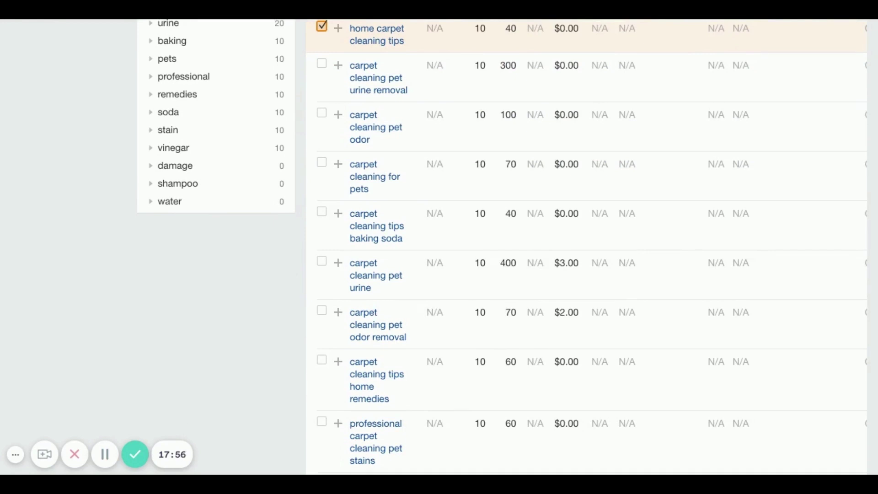
scroll(480, 221, "up", 9)
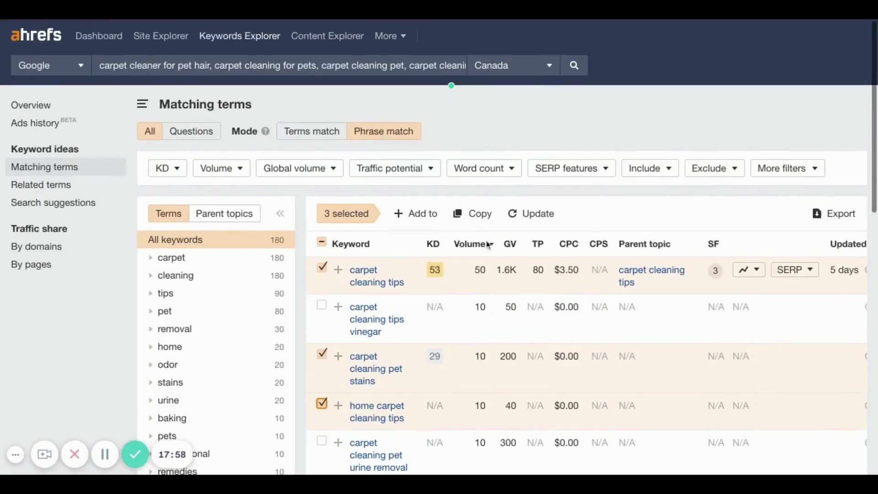
left_click(480, 221)
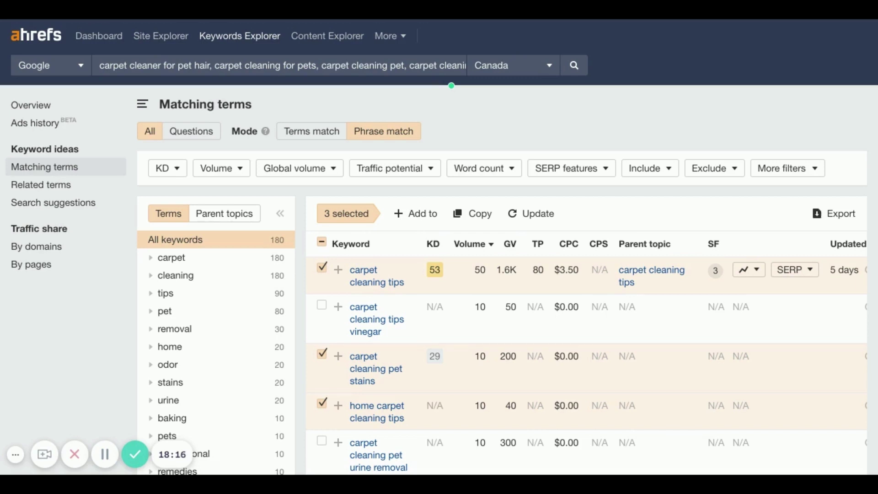
left_click(324, 245)
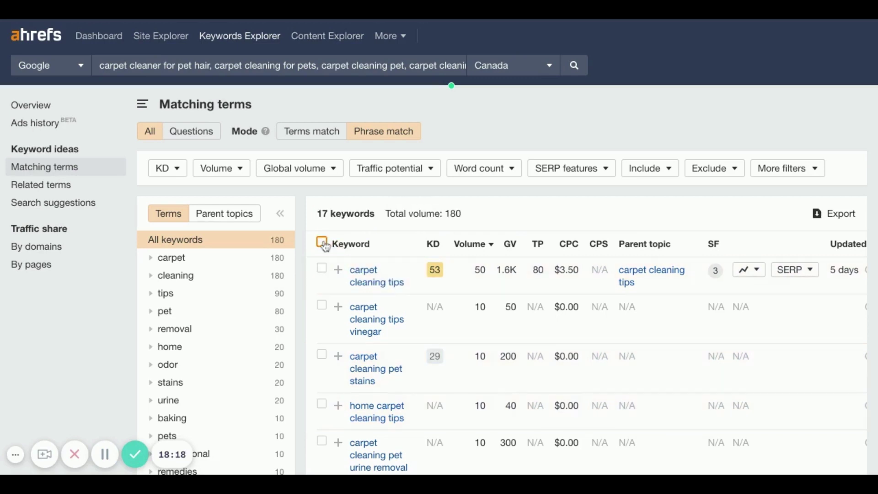
Step: Open the "Also rank for" related terms and select the keyword "how to shampoo carpet"
left_click(44, 188)
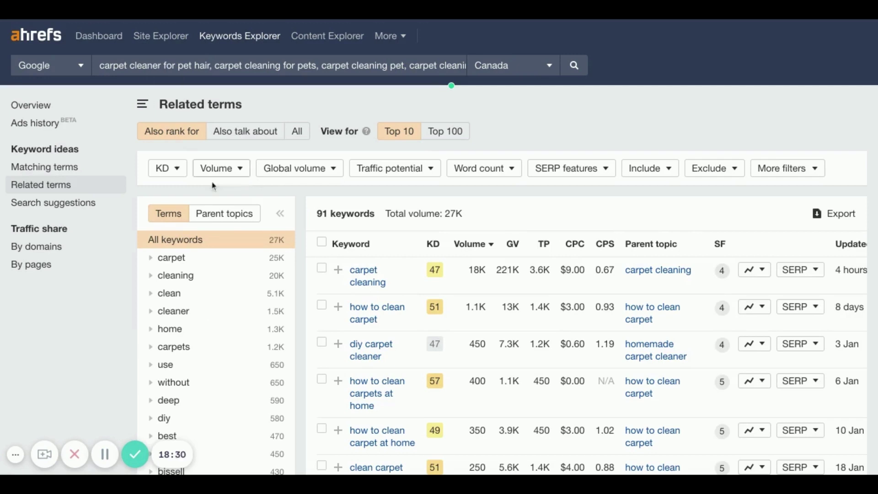
left_click_drag(134, 67, 383, 67)
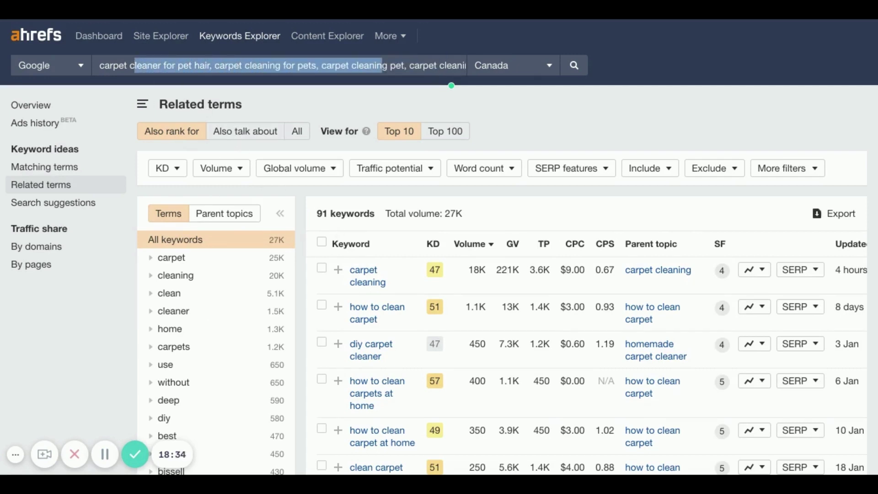
left_click(368, 102)
scroll(350, 344, "down", 3)
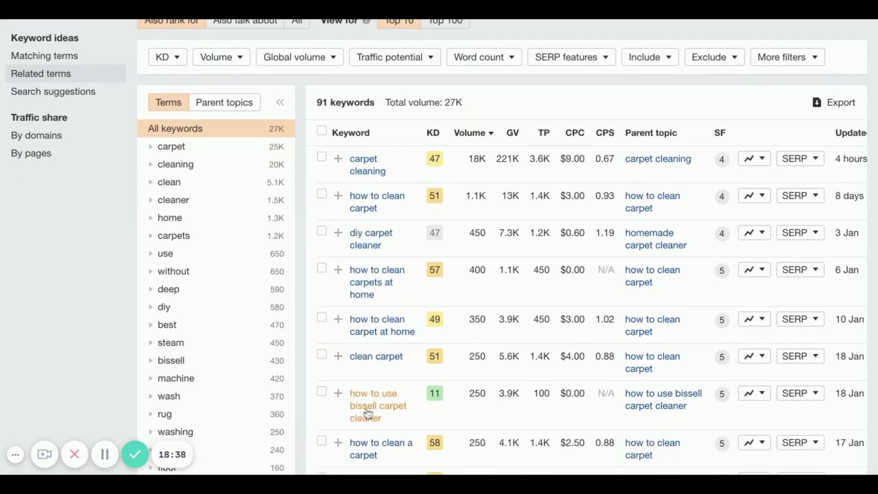
scroll(365, 430, "down", 4)
scroll(366, 428, "down", 7)
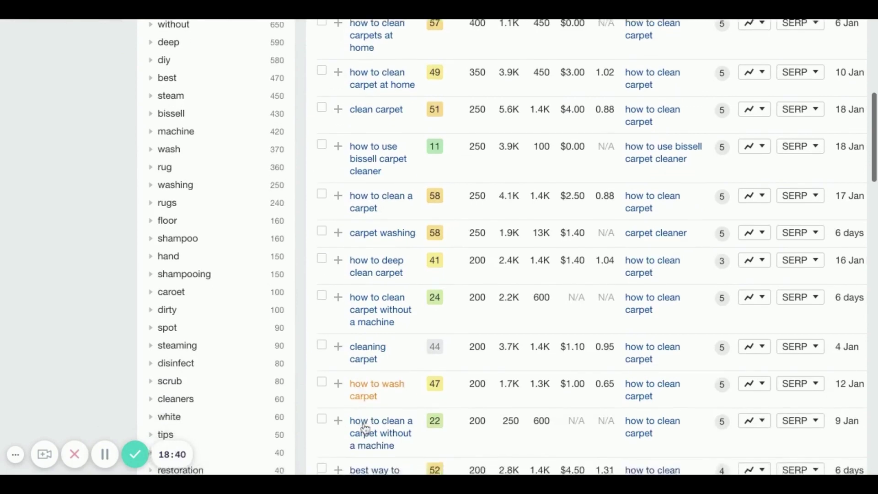
scroll(365, 429, "down", 7)
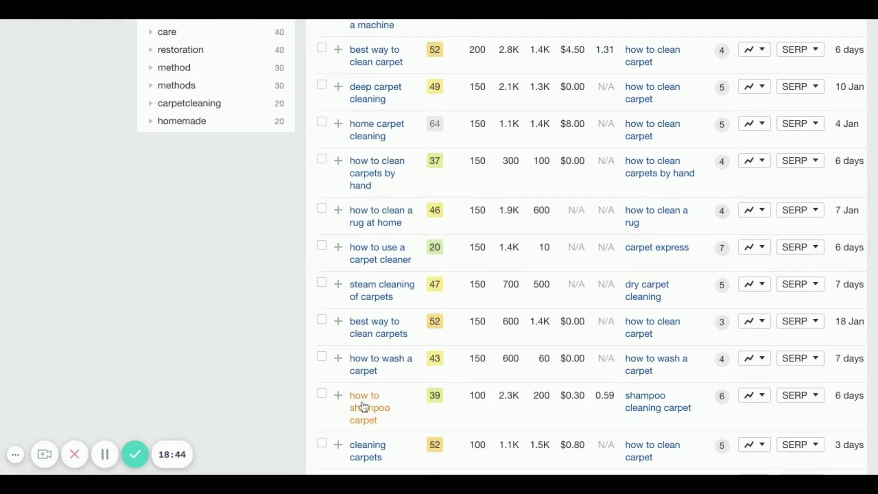
scroll(364, 407, "down", 6)
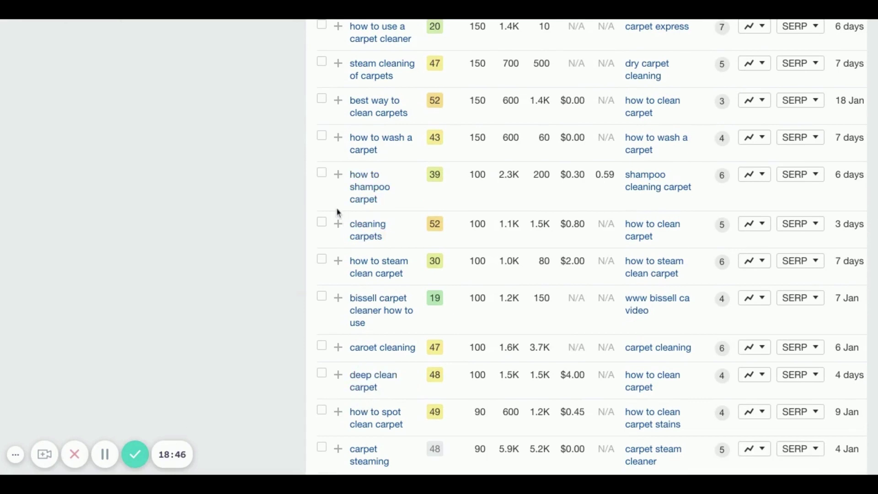
left_click(323, 176)
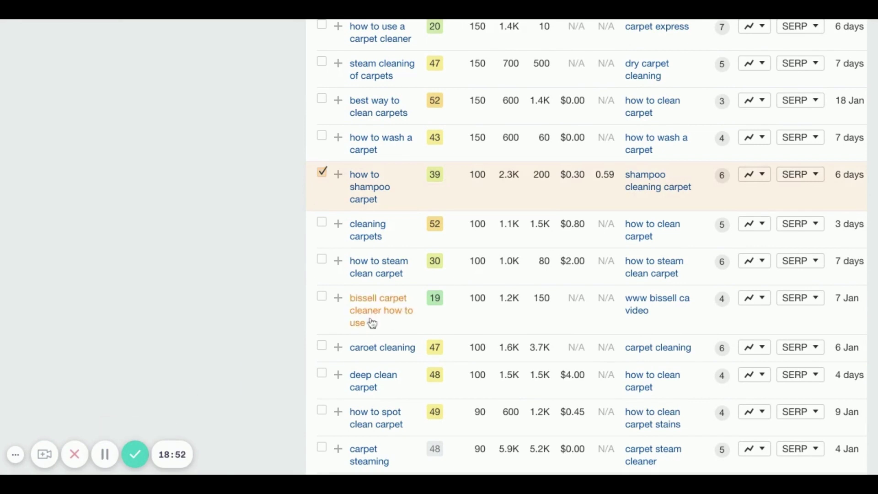
Step: Add the related term "rugs cleaning" to the selection
scroll(379, 372, "down", 3)
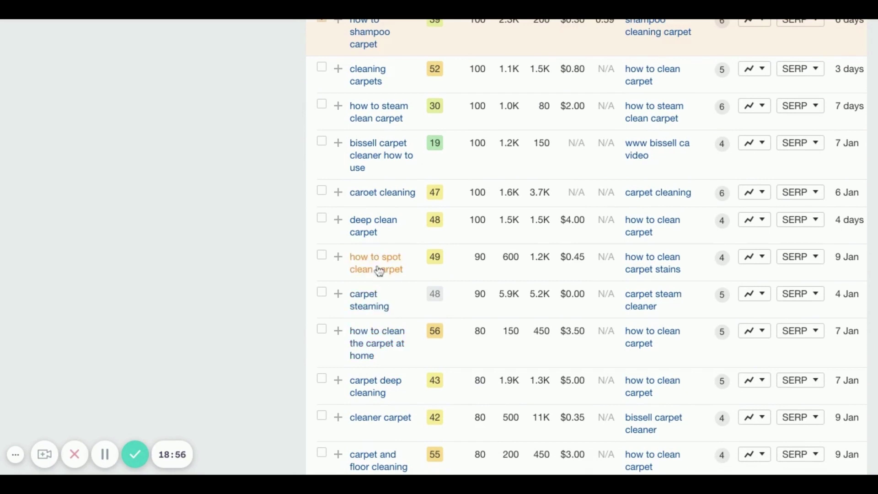
scroll(360, 270, "down", 3)
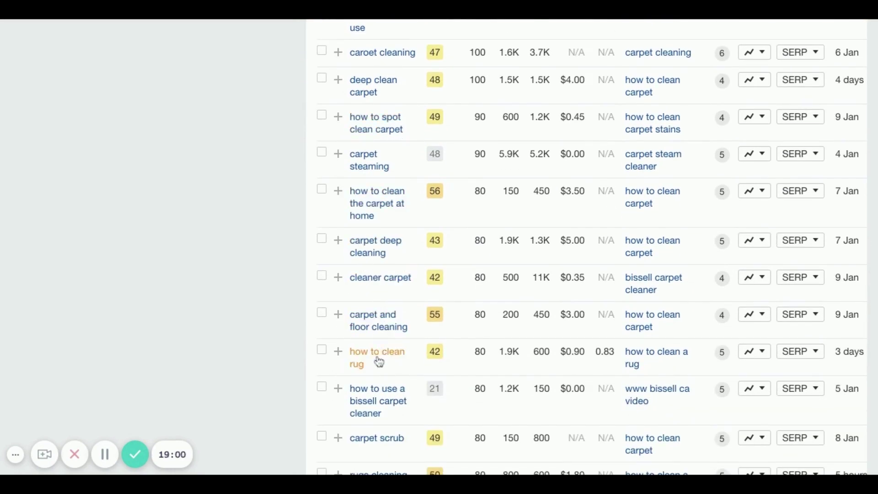
scroll(378, 366, "down", 5)
scroll(378, 376, "down", 4)
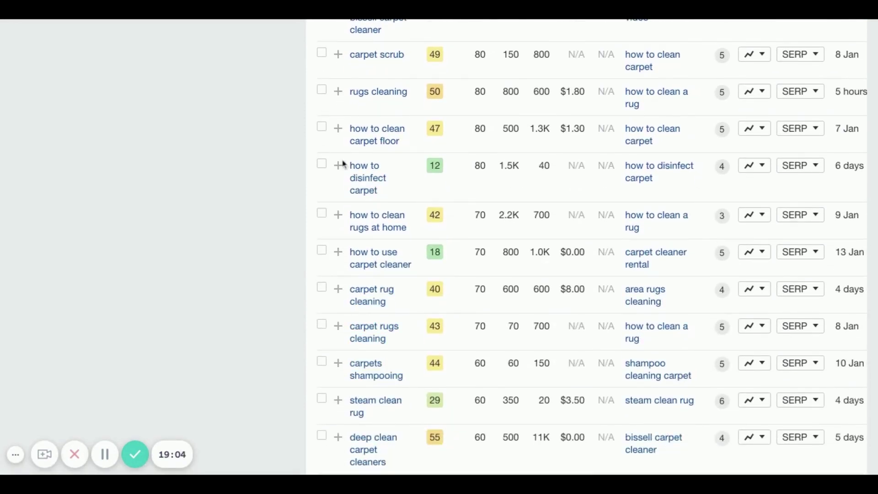
left_click(321, 89)
Step: Copy the two selected related keywords to the clipboard
scroll(364, 398, "up", 10)
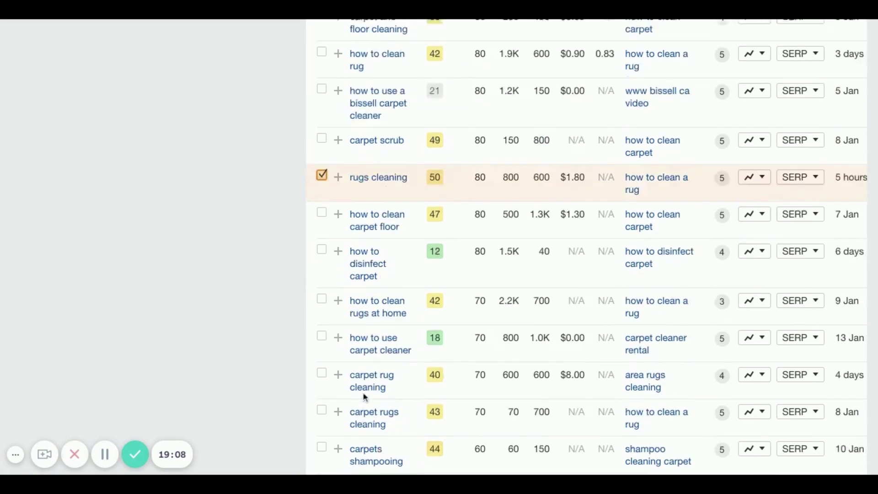
scroll(364, 397, "up", 5)
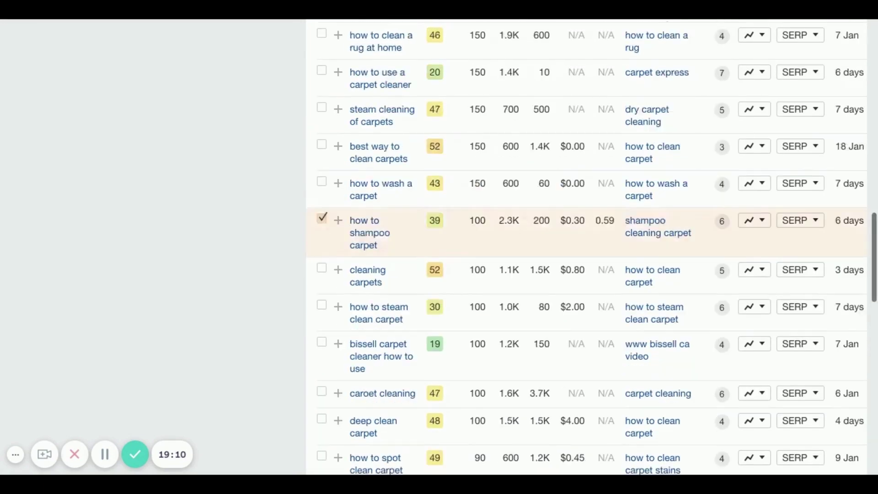
scroll(439, 247, "up", 15)
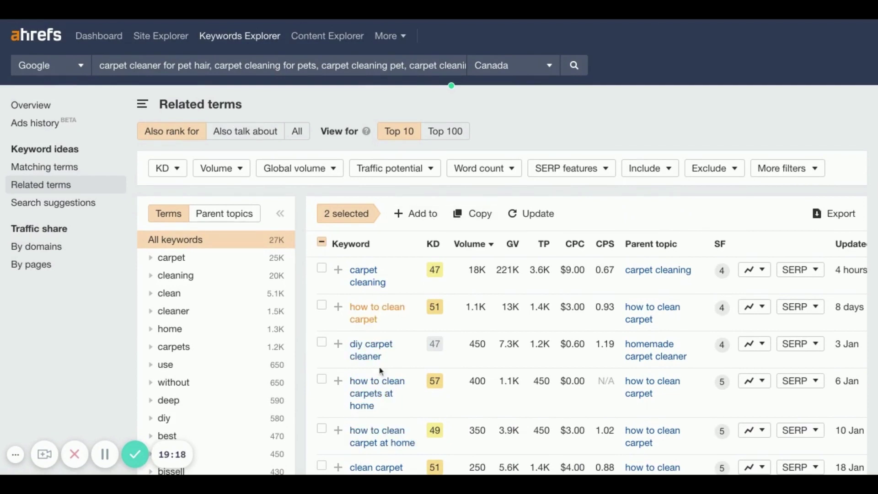
left_click(488, 216)
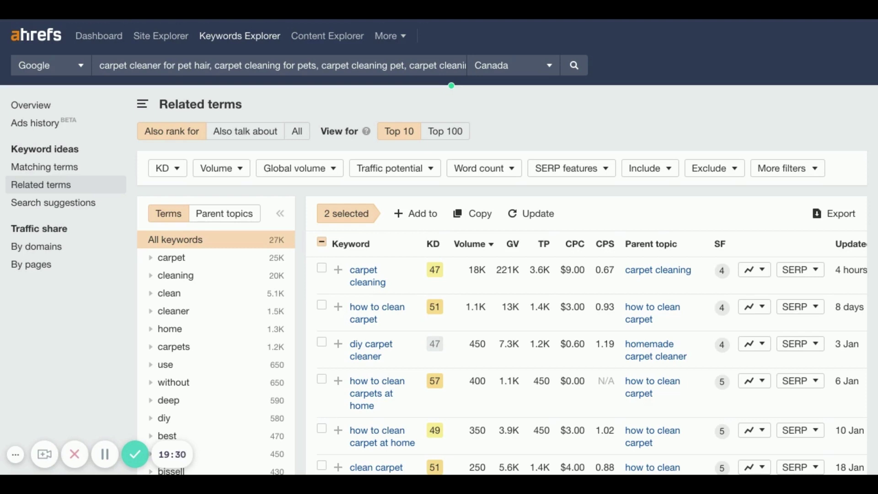
Step: Switch the related terms to "Also talk about" and look through the list for relevant keywords
double_click(477, 270)
left_click(477, 270)
left_click(249, 132)
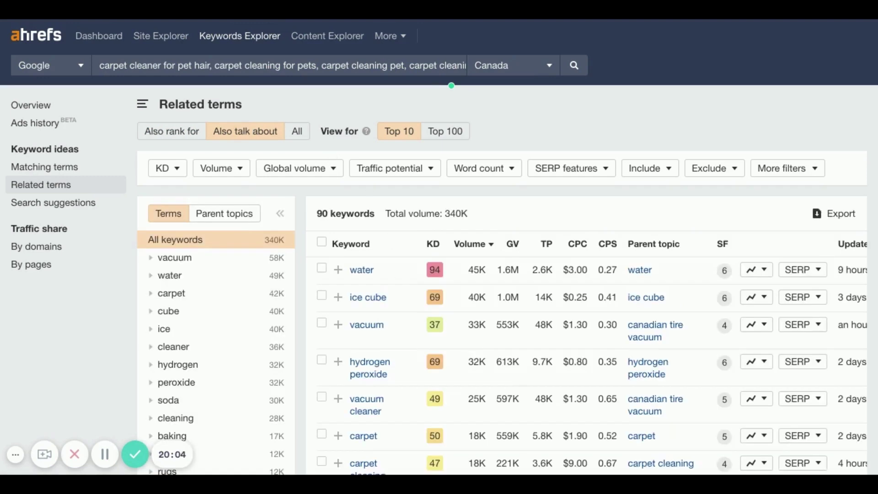
scroll(308, 290, "down", 6)
scroll(308, 290, "up", 6)
Step: Replace the searched keywords with the long-tail list from "best carpet cleaning for pet stains" to "professional carpet cleaning pet stains" and run the search
triple_click(258, 65)
key("super+v")
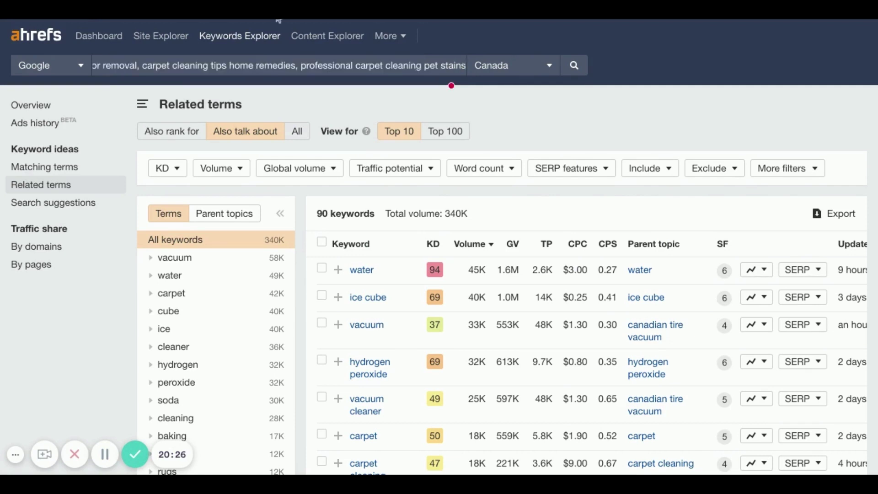
key("Return")
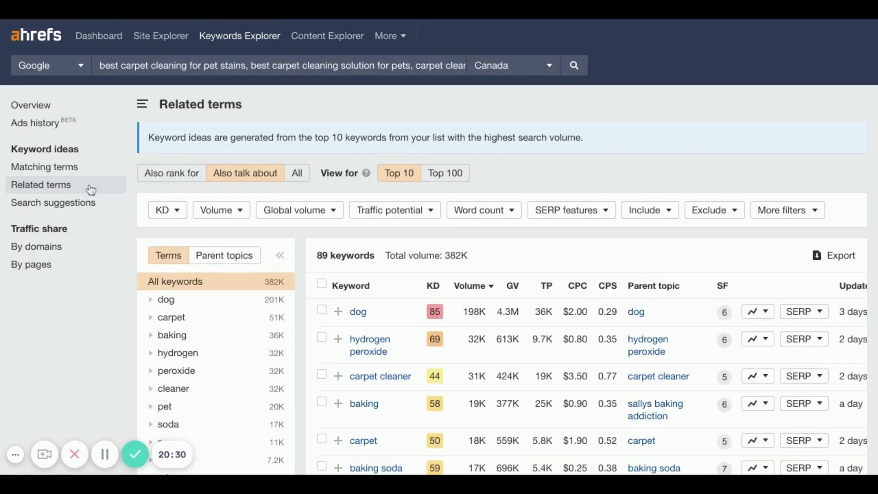
Step: Check the matching terms of the long-tail list for phrase-match question keywords
left_click(54, 173)
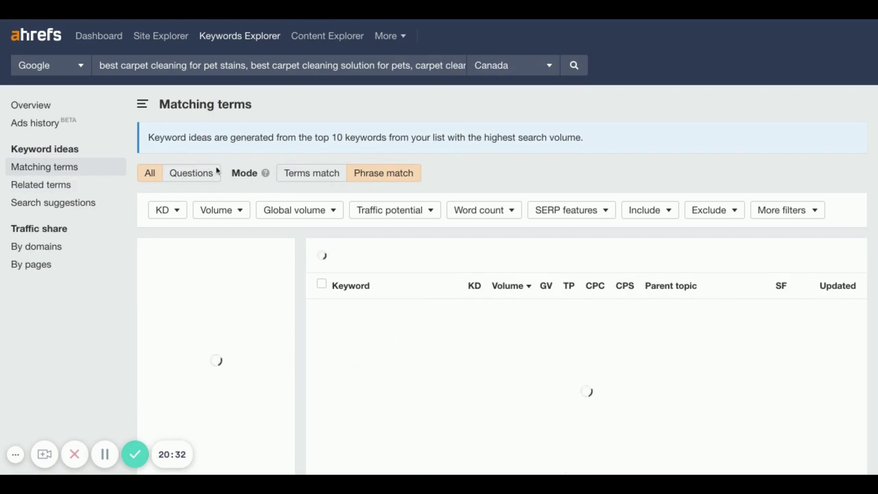
left_click(200, 176)
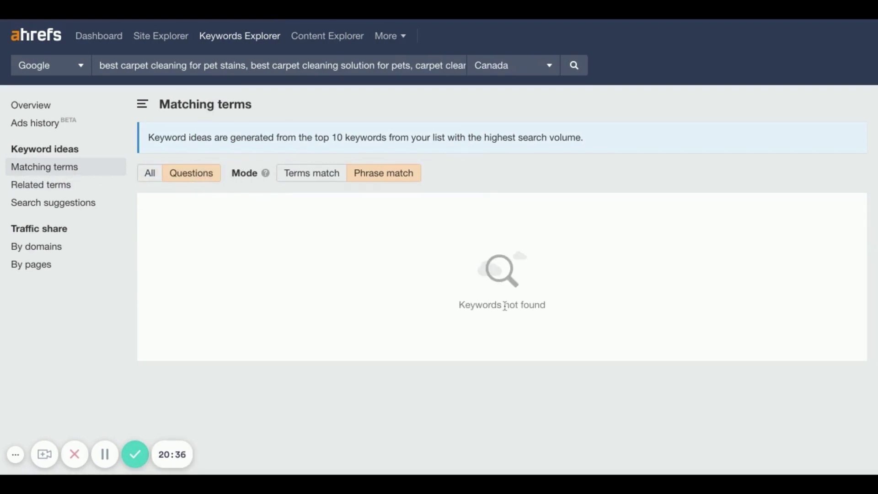
triple_click(505, 306)
left_click(505, 305)
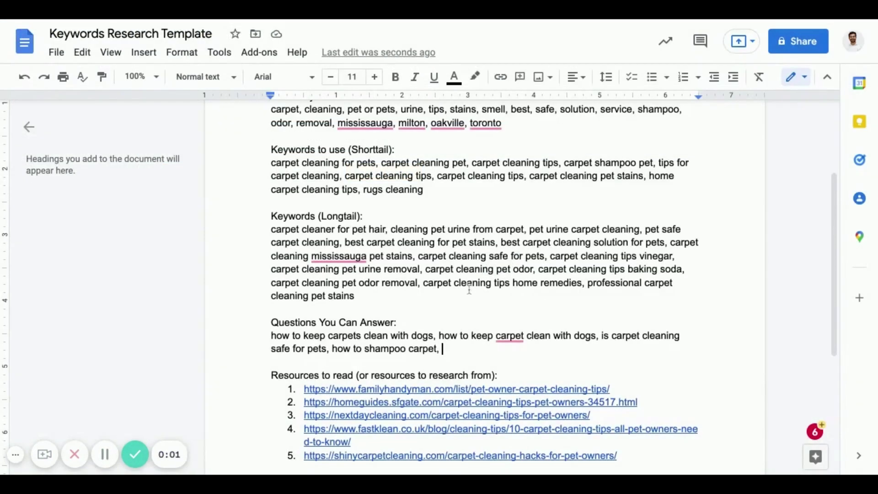
Step: In the Google Docs Keywords Research Template, paste the pet odor, dander, hair and urine stain questions after "how to shampoo carpet" under "Questions You Can Answer"
scroll(464, 262, "up", 1)
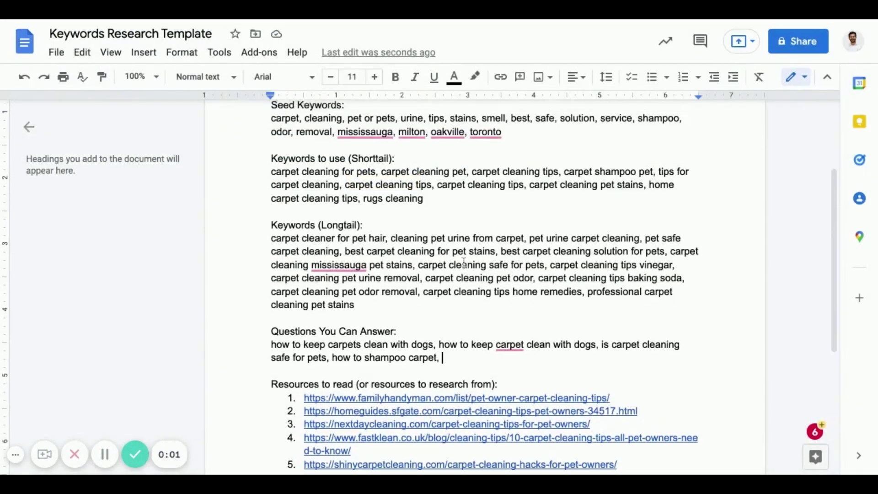
scroll(464, 262, "up", 3)
scroll(464, 262, "down", 3)
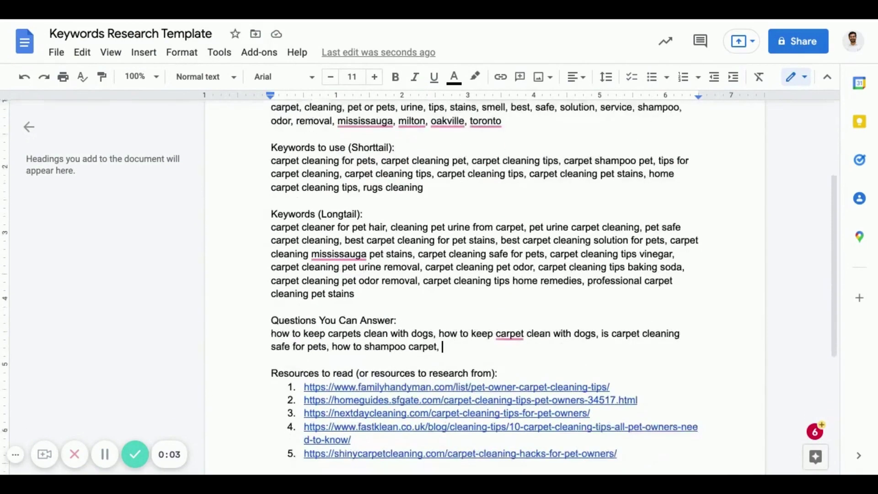
scroll(464, 262, "down", 3)
scroll(464, 262, "up", 5)
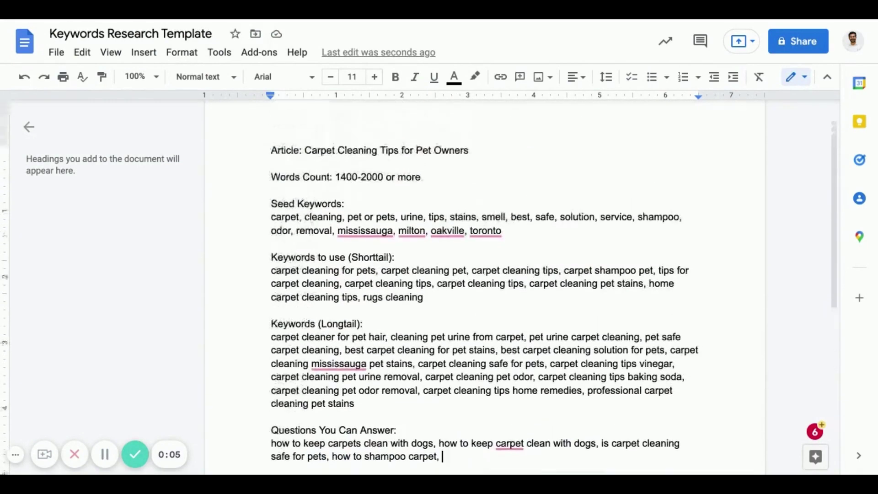
scroll(464, 262, "up", 1)
scroll(442, 314, "down", 5)
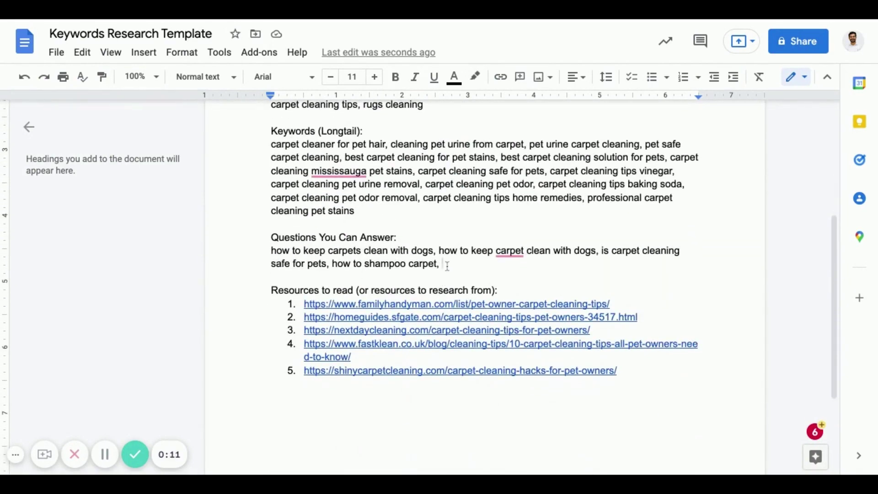
key("BackSpace")
key("BackSpace")
key("ctrl+v")
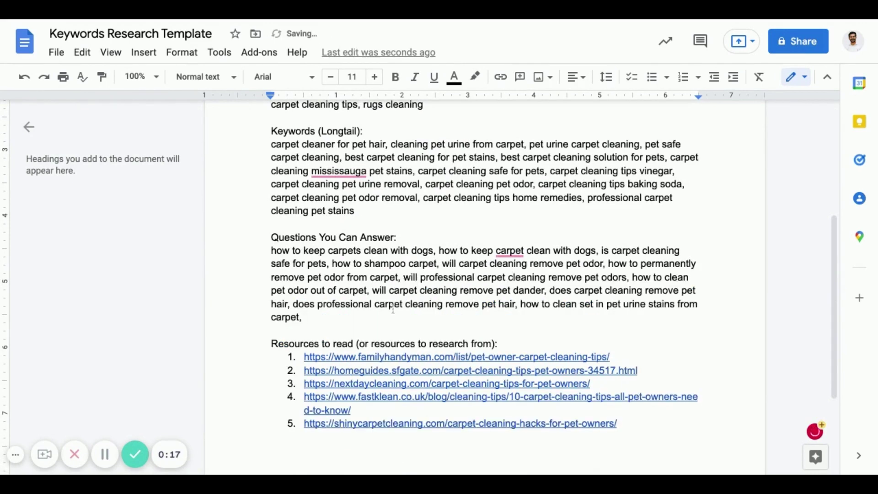
Step: Review the questions under "Questions You Can Answer" together with the document's short-tail and long-tail keyword lists
left_click_drag(305, 318, 440, 264)
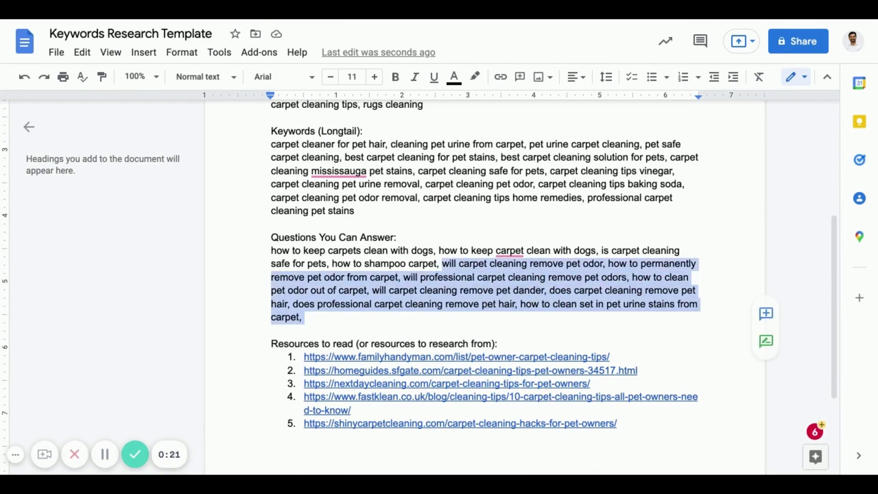
left_click(442, 264)
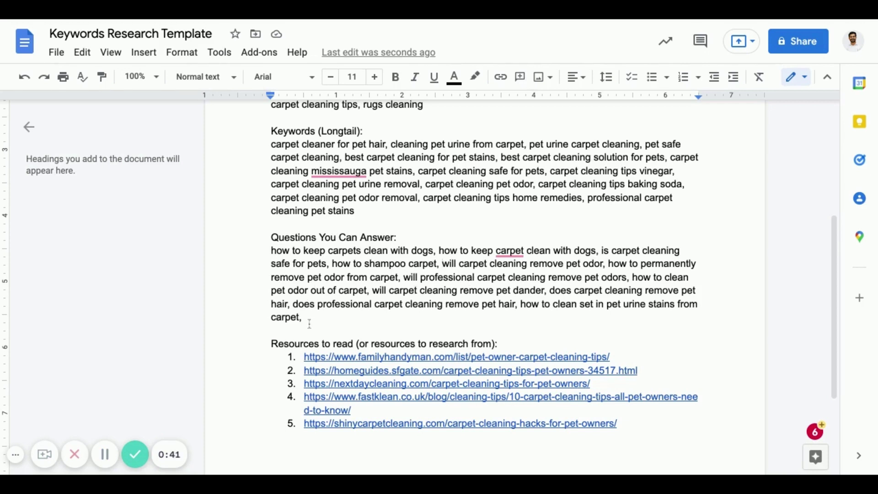
left_click_drag(306, 317, 272, 251)
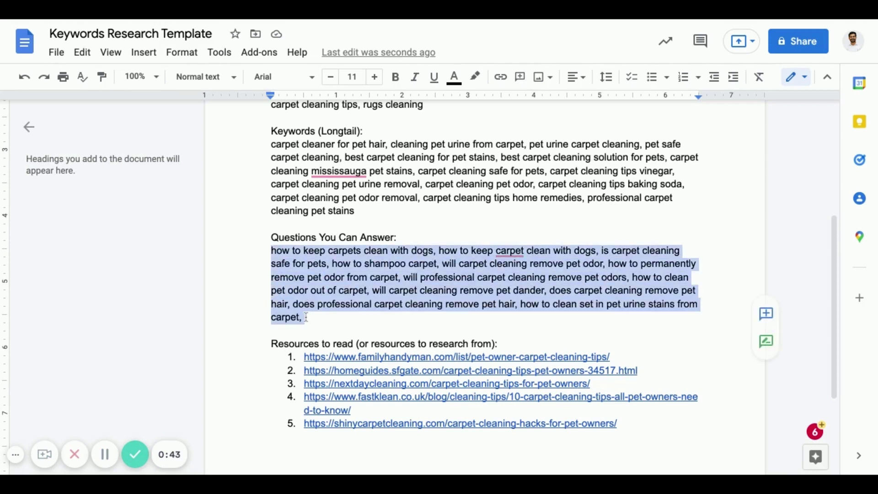
left_click(271, 251)
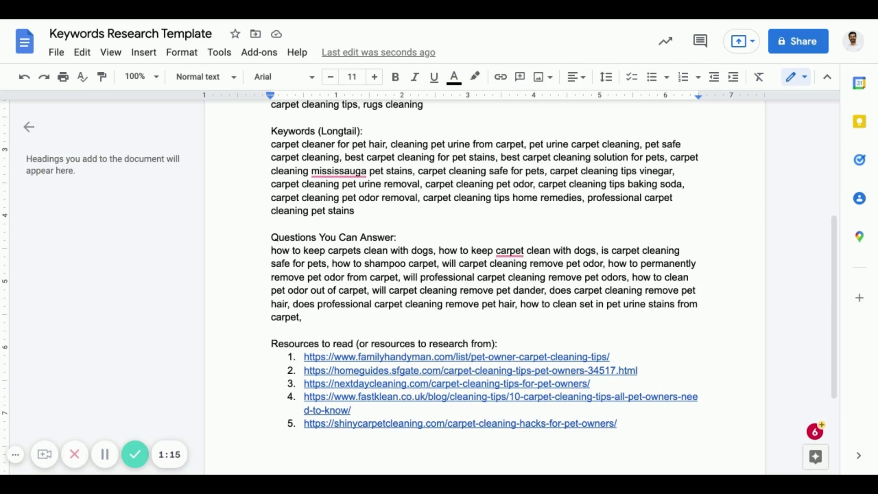
scroll(485, 288, "up", 5)
scroll(484, 288, "down", 5)
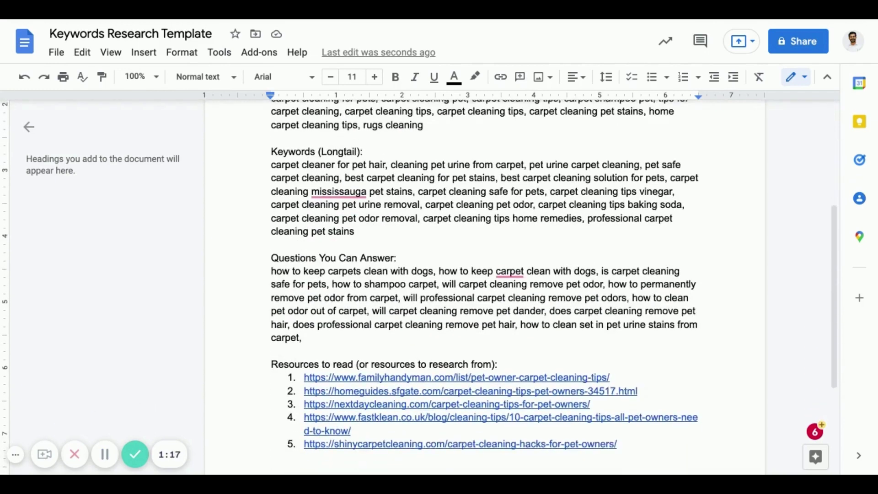
scroll(451, 317, "down", 1)
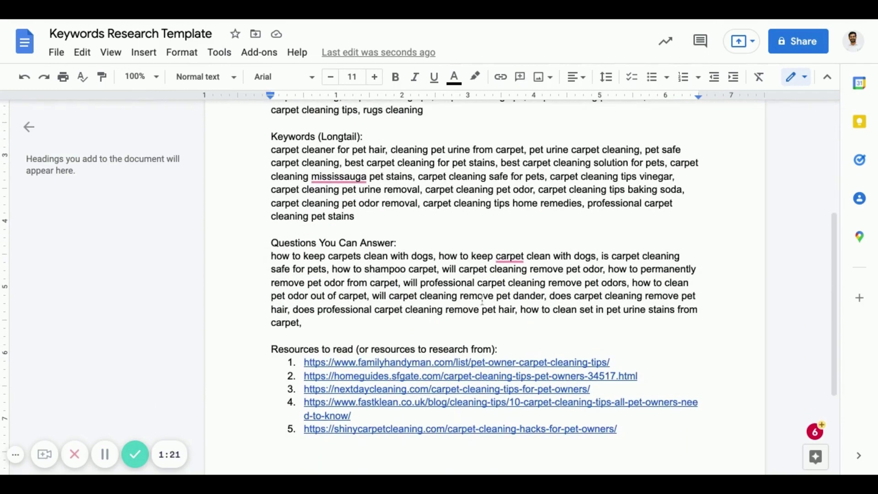
Step: Search the document for "safe", check where it occurs in the seed, long-tail and question keywords, and close the search
key("ctrl+f")
type("safe")
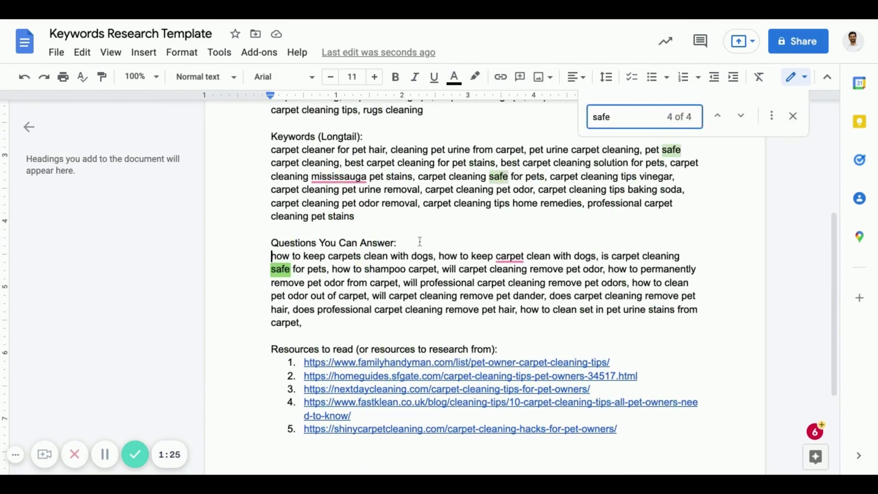
scroll(425, 246, "up", 5)
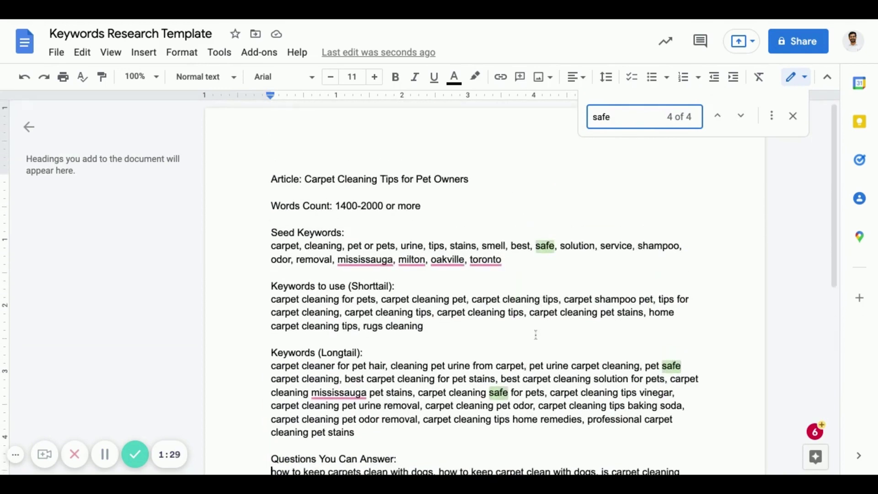
scroll(536, 335, "down", 3)
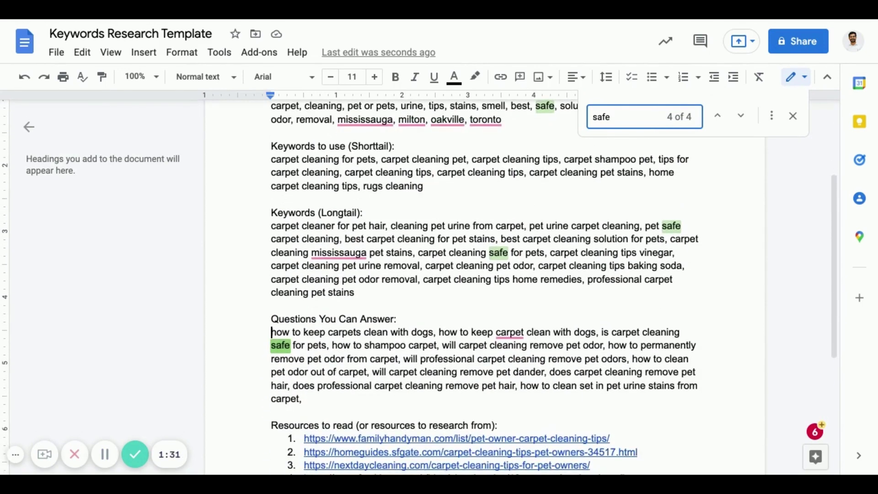
scroll(536, 335, "down", 1)
scroll(536, 334, "down", 1)
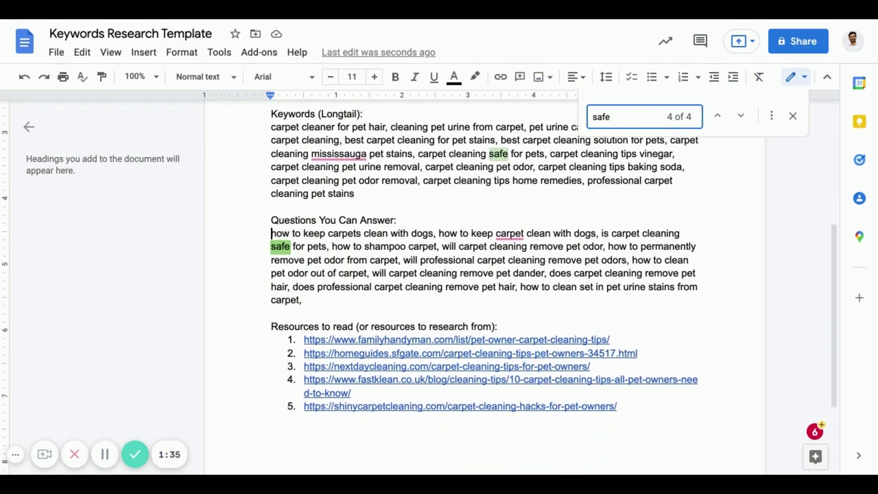
left_click(793, 117)
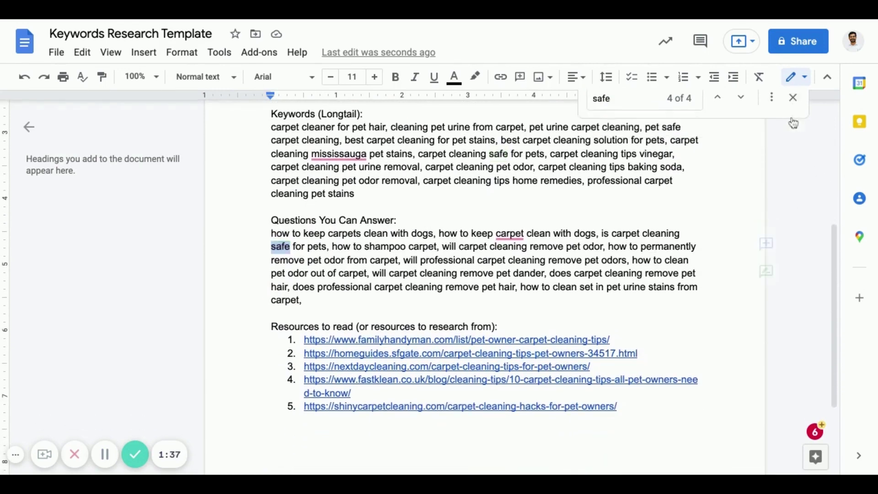
left_click(331, 247)
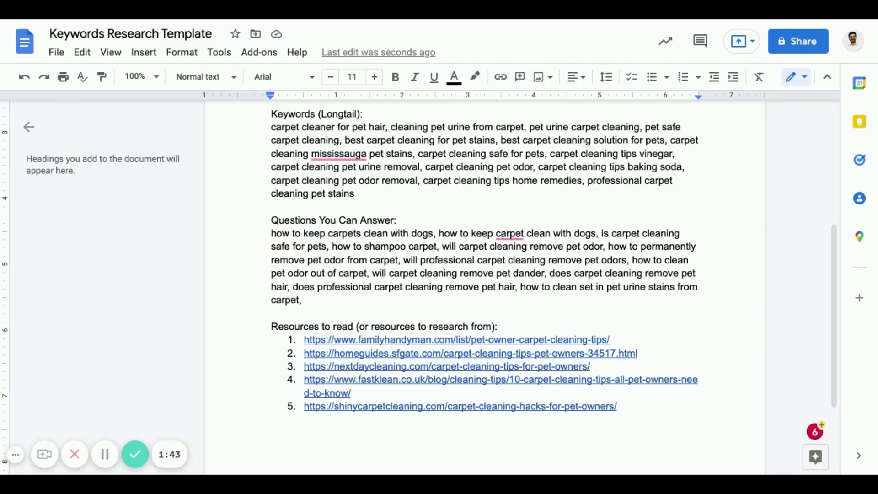
Step: Review the whole keyword template from the article title and word count through the keyword lists and questions to the resource links
scroll(485, 293, "up", 5)
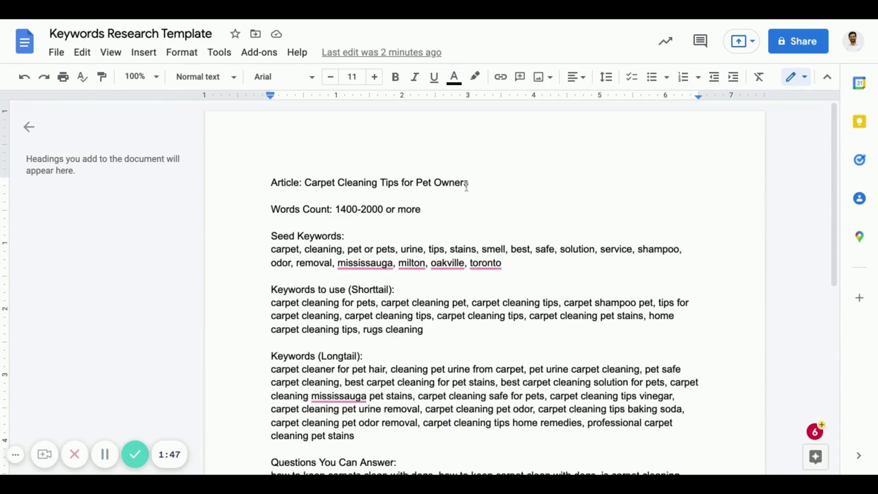
scroll(432, 338, "down", 4)
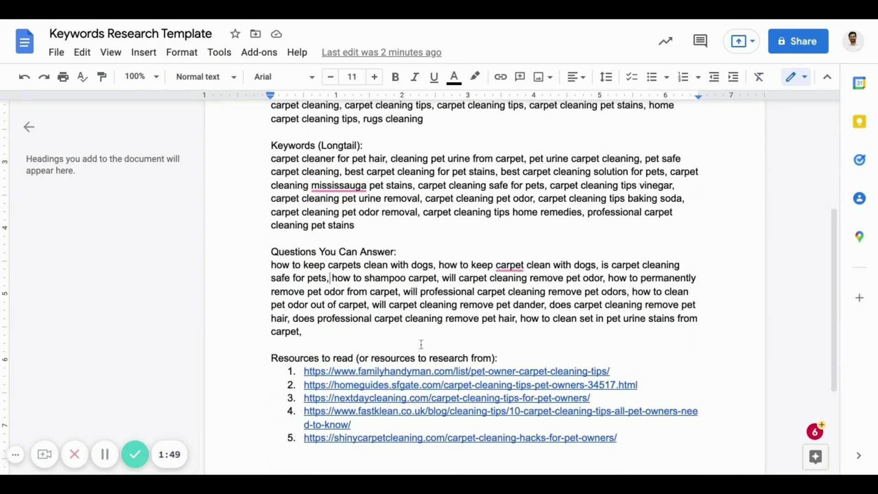
scroll(421, 345, "up", 1)
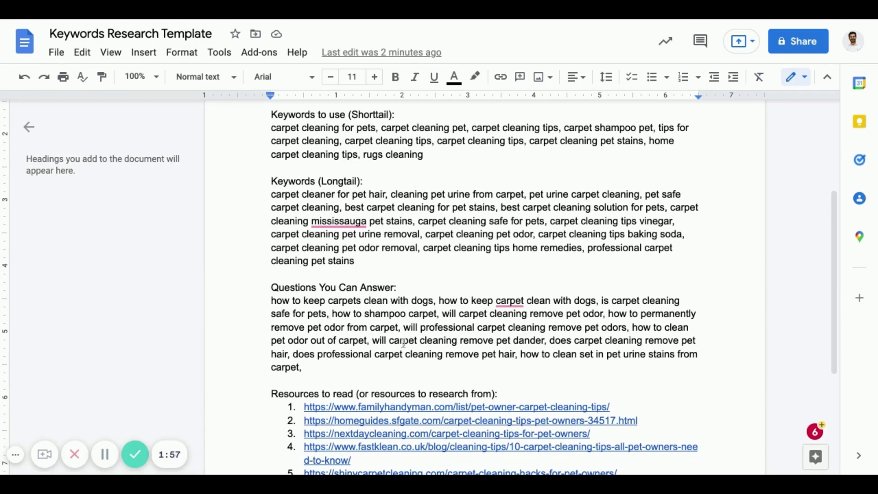
scroll(402, 343, "up", 4)
scroll(403, 343, "down", 6)
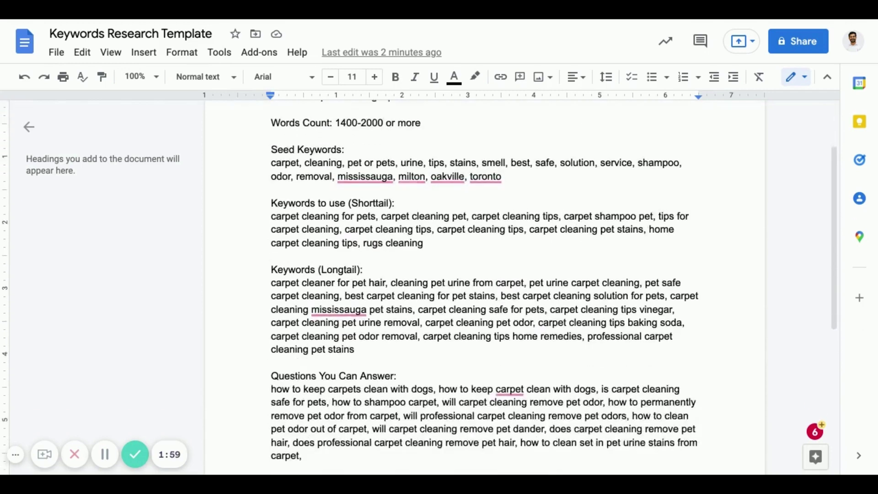
scroll(403, 343, "up", 1)
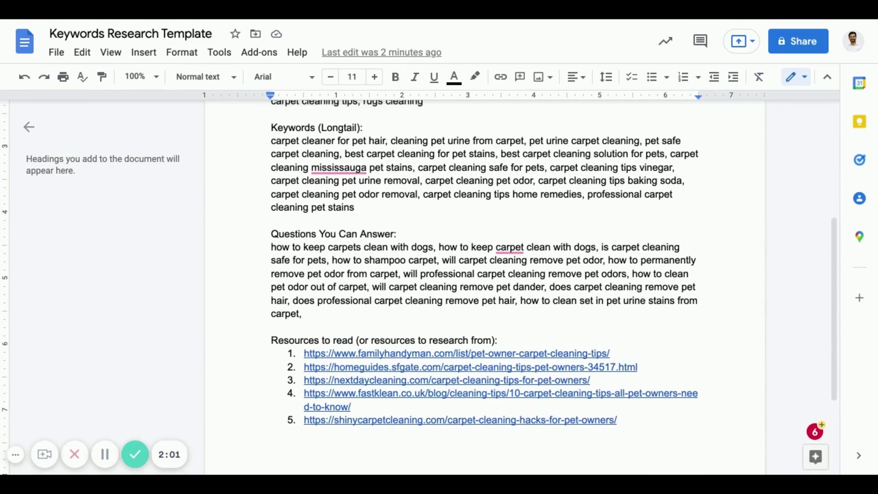
scroll(403, 343, "down", 1)
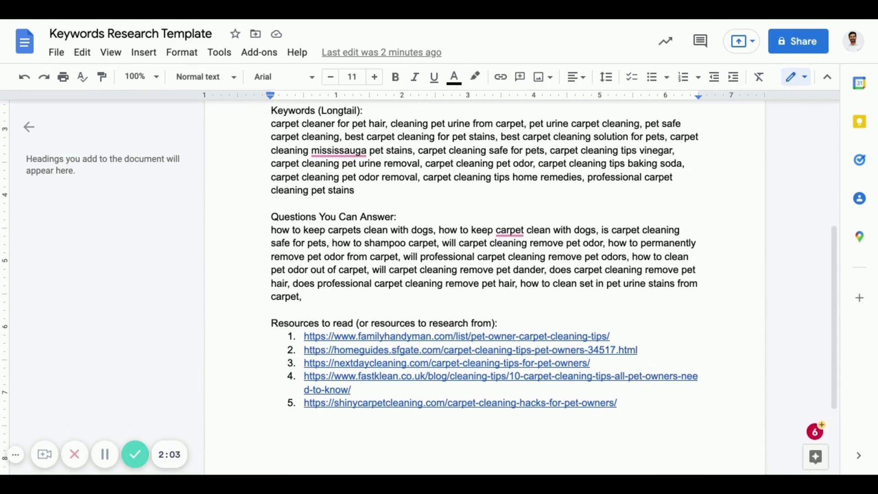